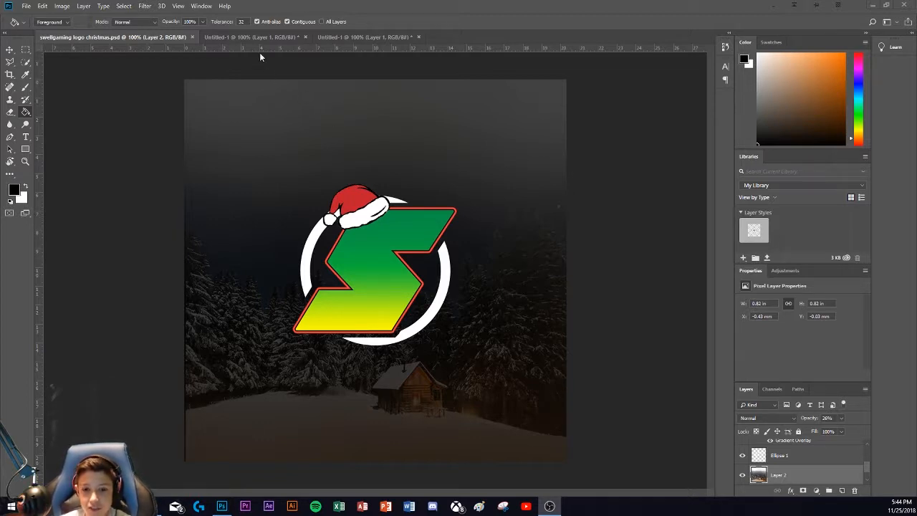
Step: Set up a new document 800 pixels wide and 800 pixels high at 500 pixels/inch
left_click(29, 8)
left_click(33, 16)
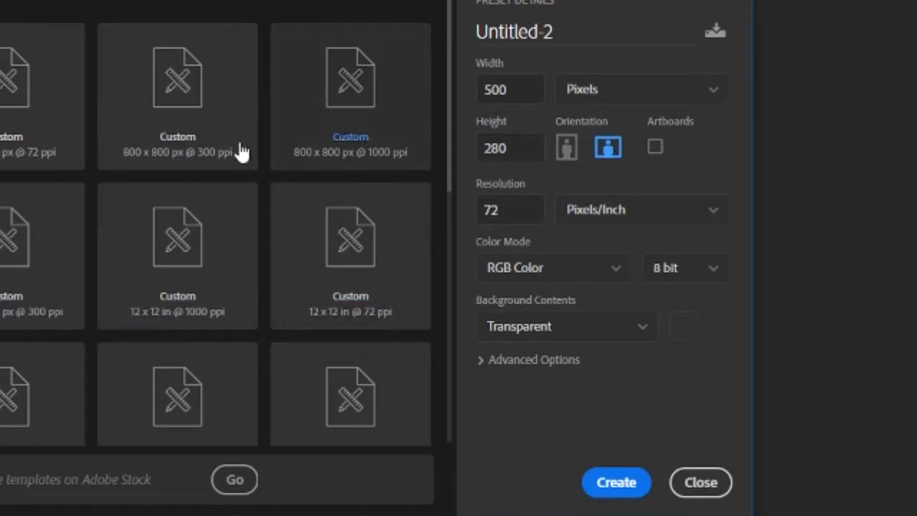
double_click(487, 89)
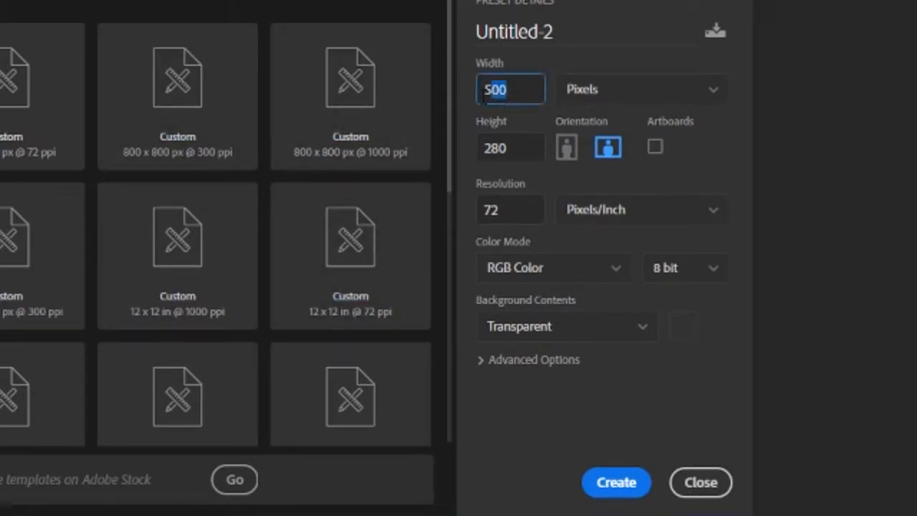
type("800")
key("Tab")
key("BackSpace")
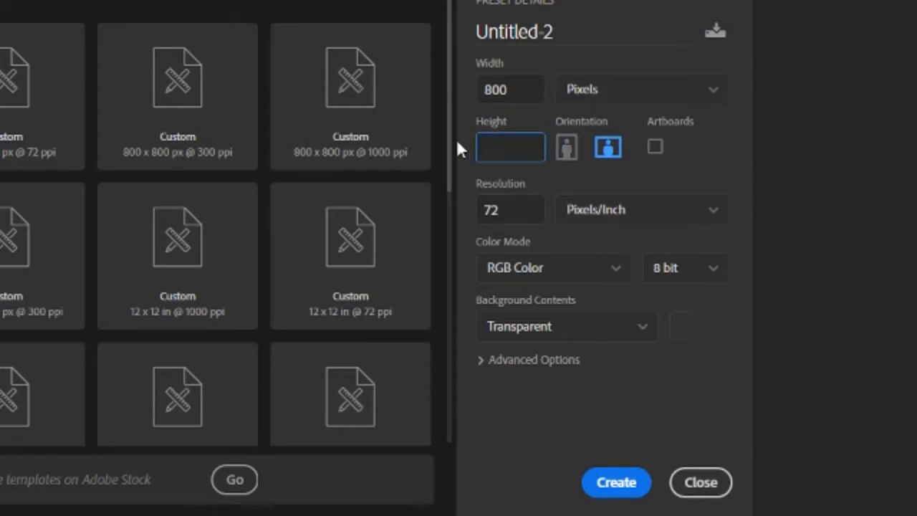
type("800")
key("Tab")
type("500")
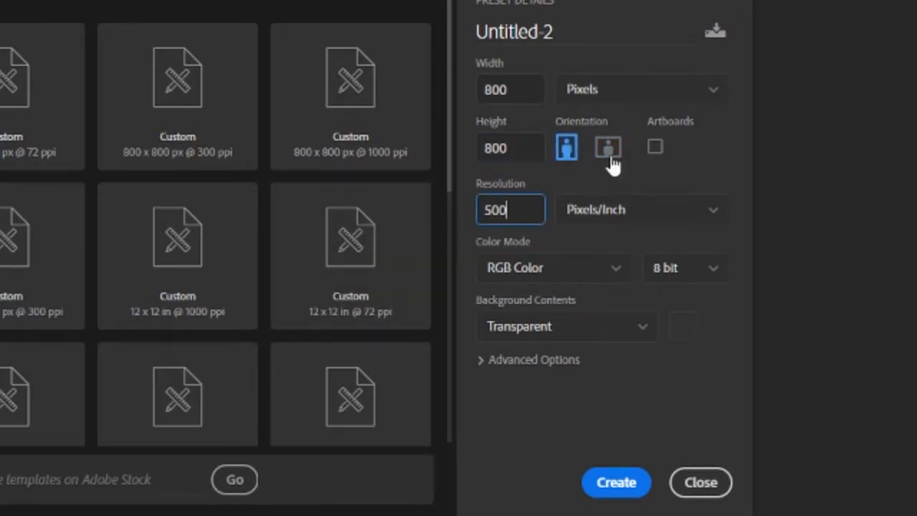
Step: Switch the new document's size unit to inches and back to pixels
left_click(591, 87)
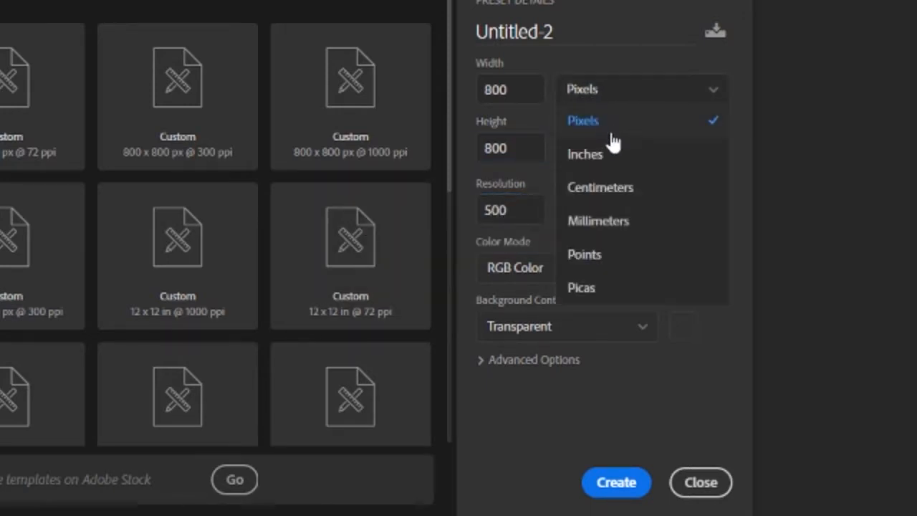
left_click(611, 152)
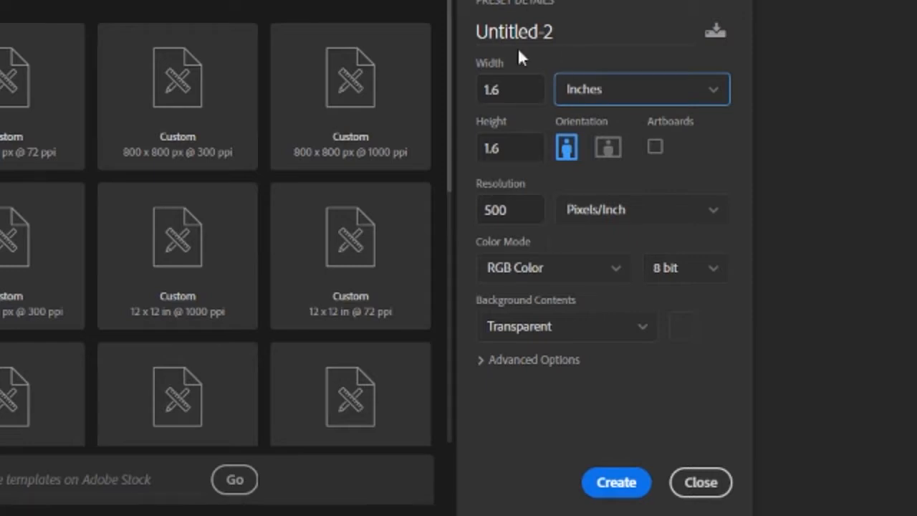
left_click(589, 88)
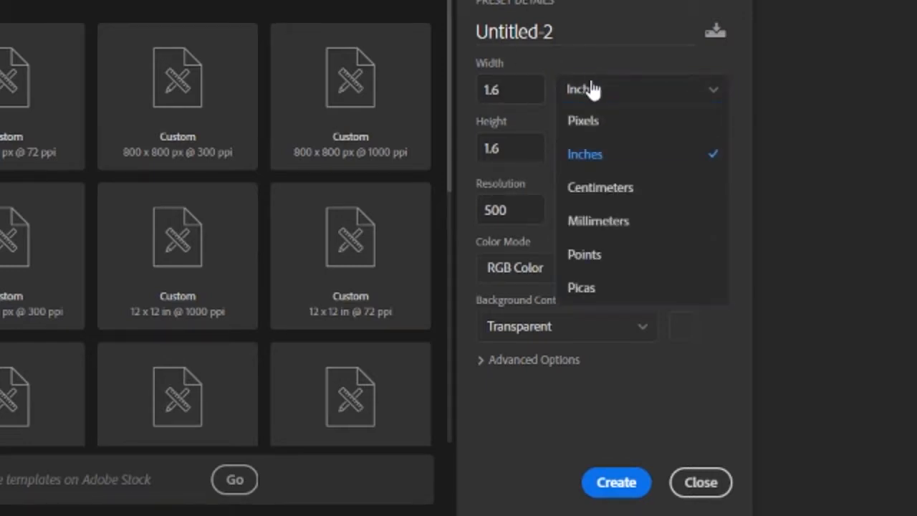
left_click(598, 120)
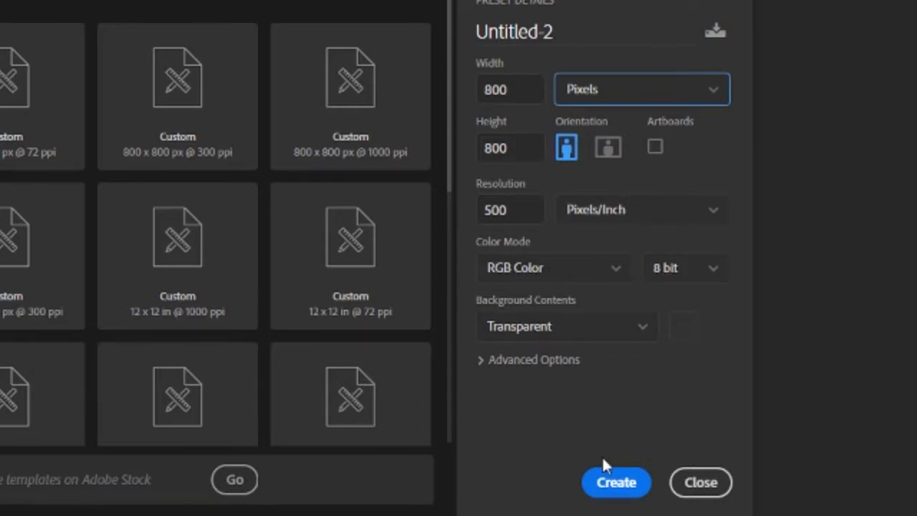
Step: Create the document and fill its transparent layer with black using the Paint Bucket tool
left_click(613, 482)
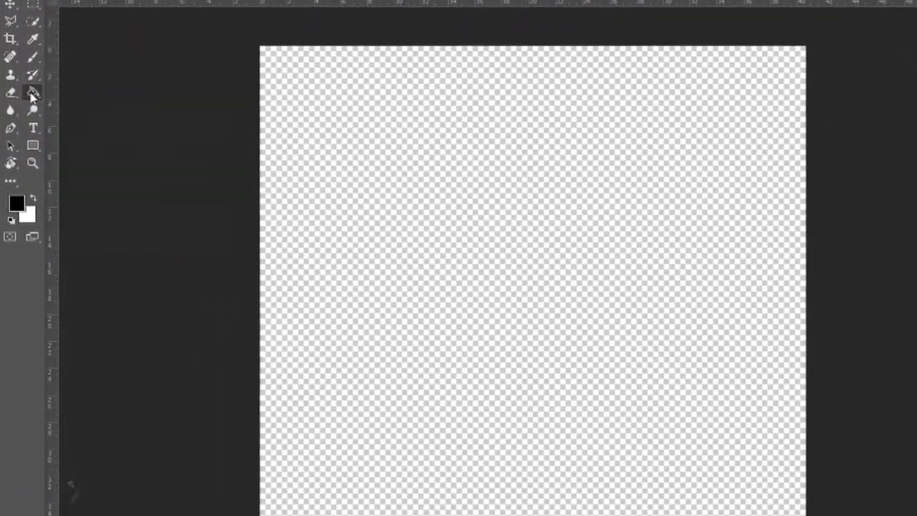
left_click(29, 103)
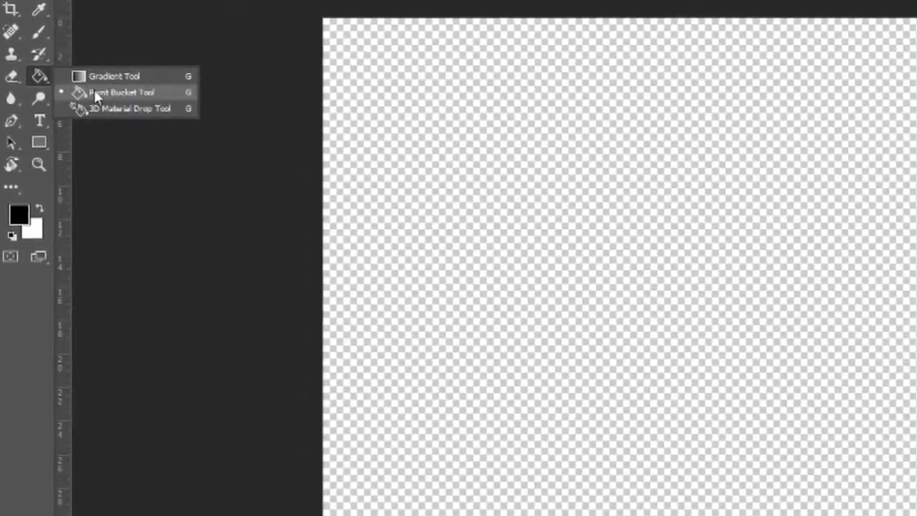
left_click(95, 92)
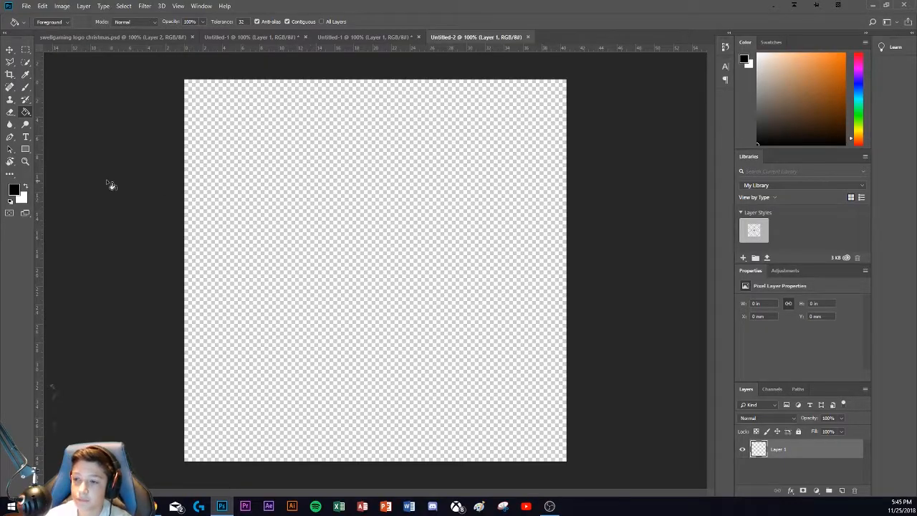
key("i")
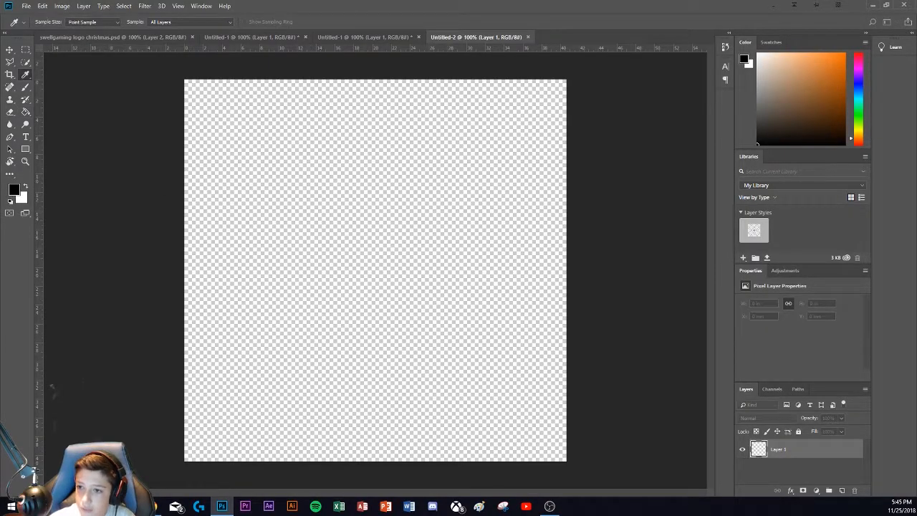
left_click(14, 188)
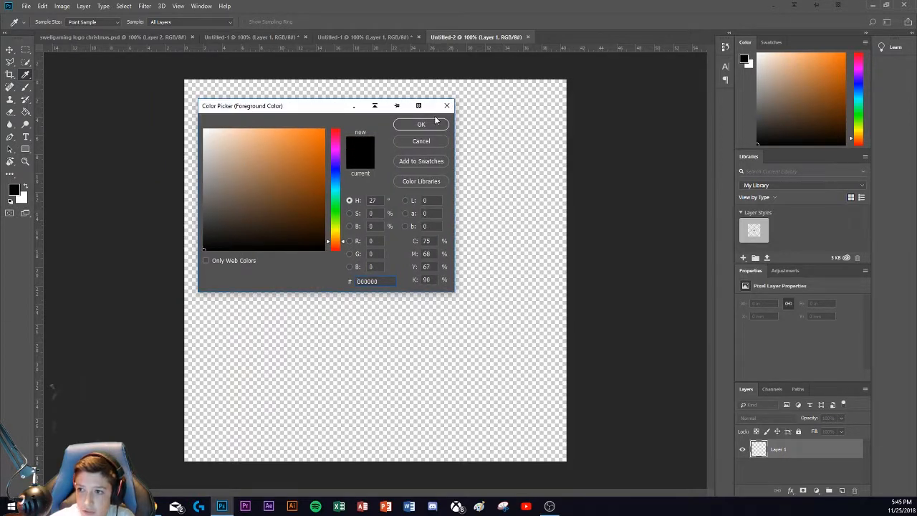
left_click(410, 129)
key("g")
left_click(330, 226)
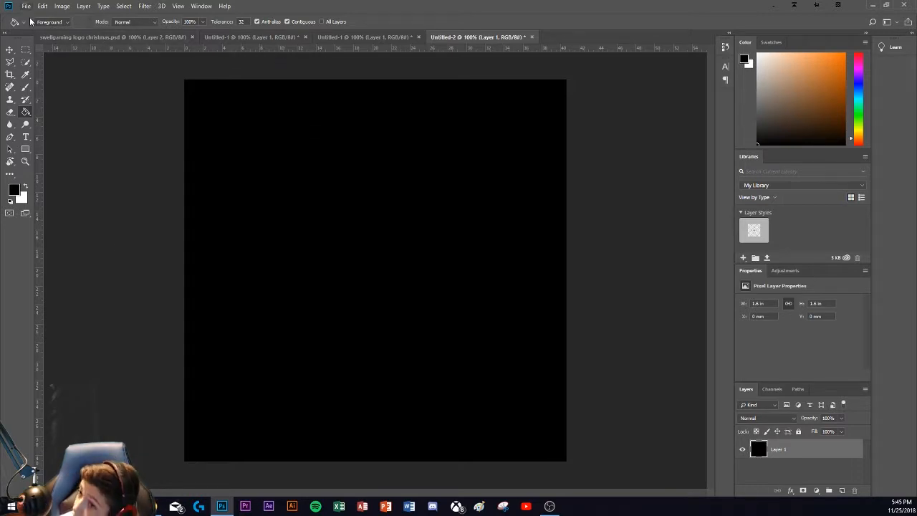
Step: Switch to Chrome and search Google Images for "winter sceane" in a new tab
left_click(198, 505)
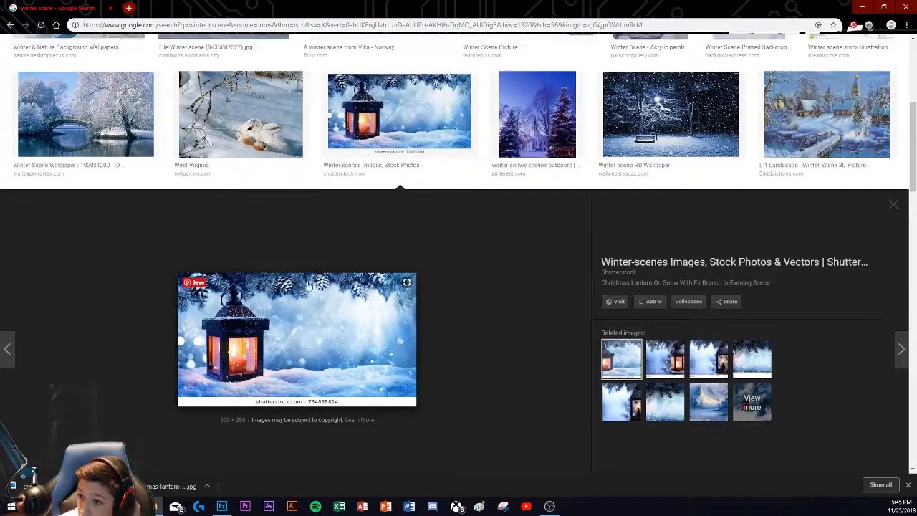
scroll(309, 283, "up", 6)
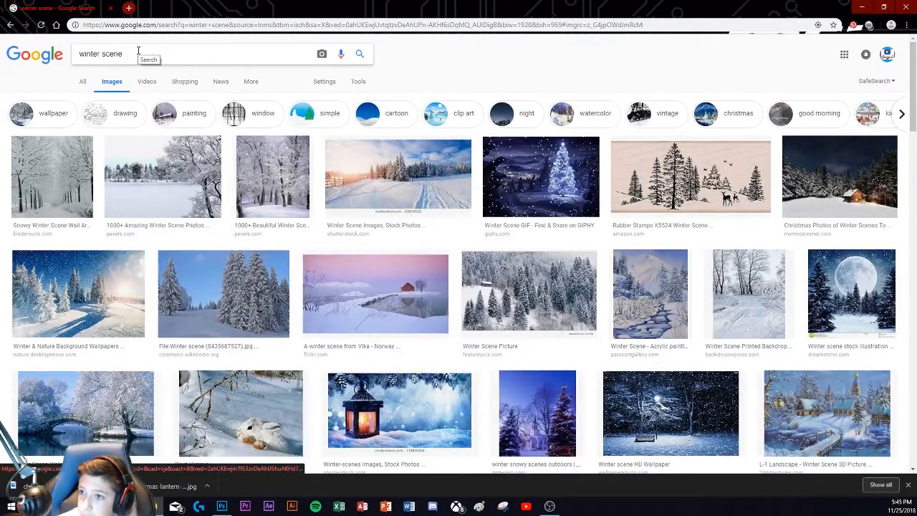
left_click(128, 8)
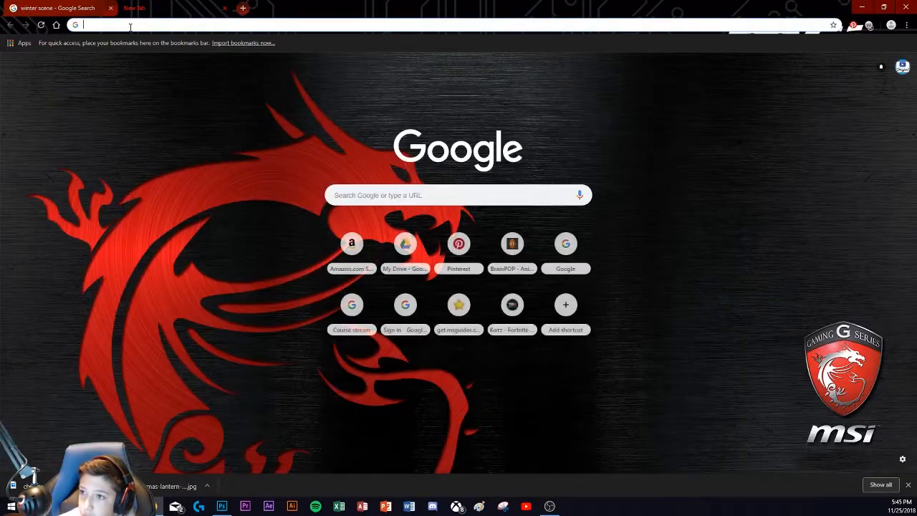
type("winter s")
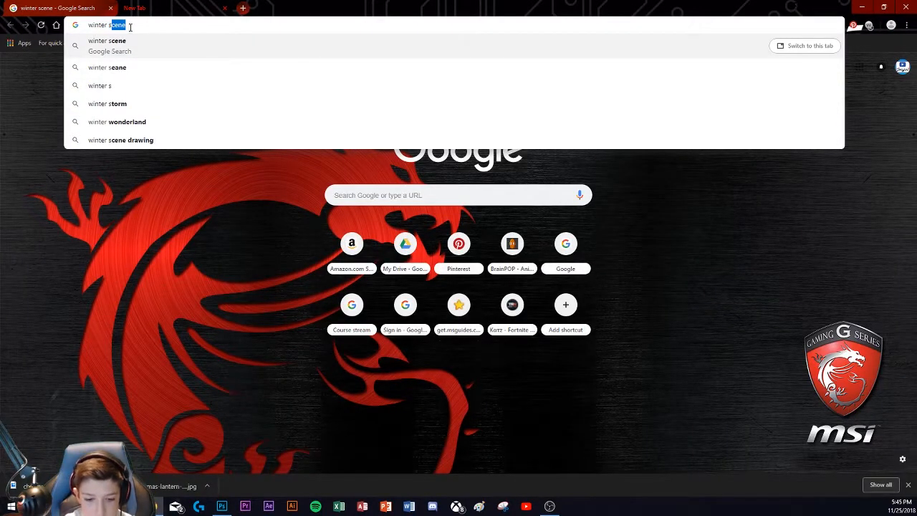
type("ceane")
key("Return")
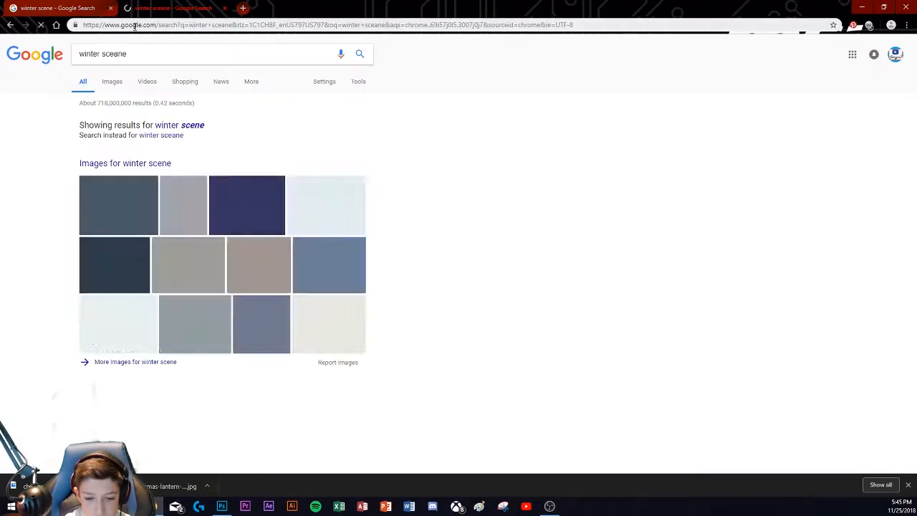
left_click(112, 83)
scroll(323, 248, "down", 1)
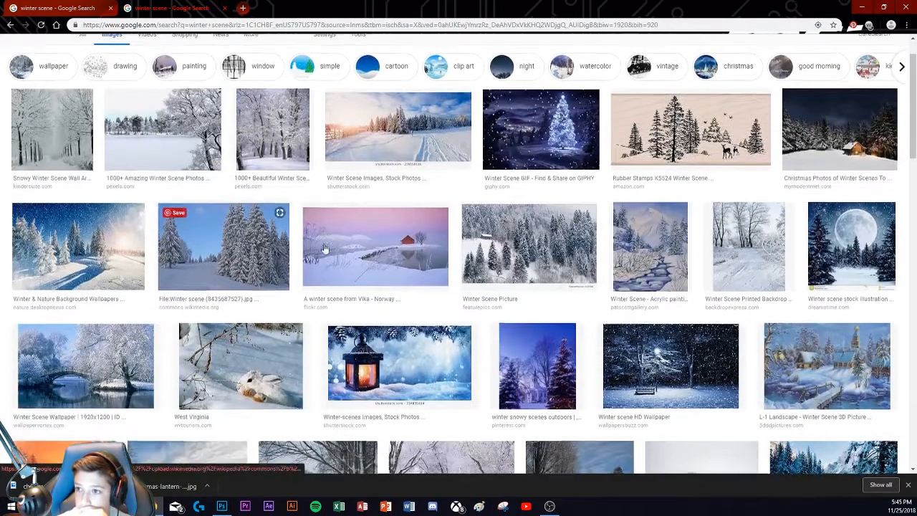
Step: Save the Christmas lantern on snow image as a JPEG in the SwellGaming folder and return to Photoshop
left_click(863, 138)
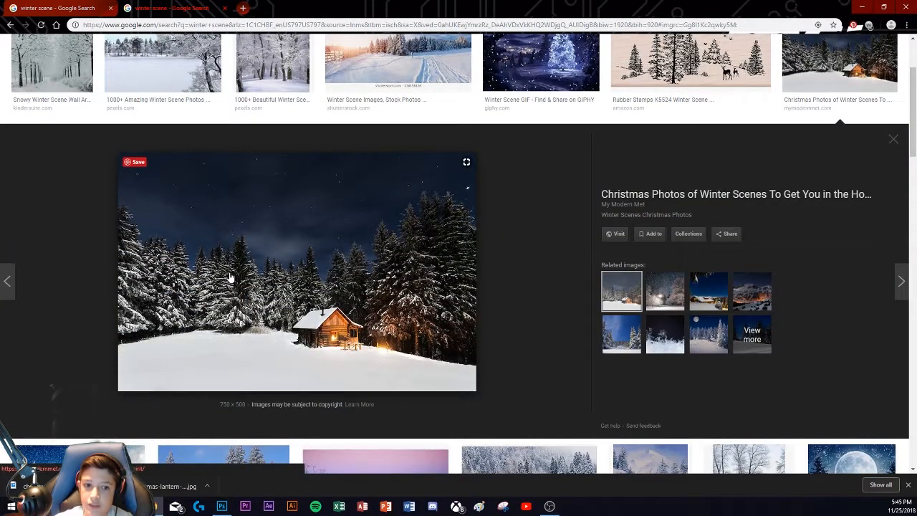
scroll(231, 277, "down", 4)
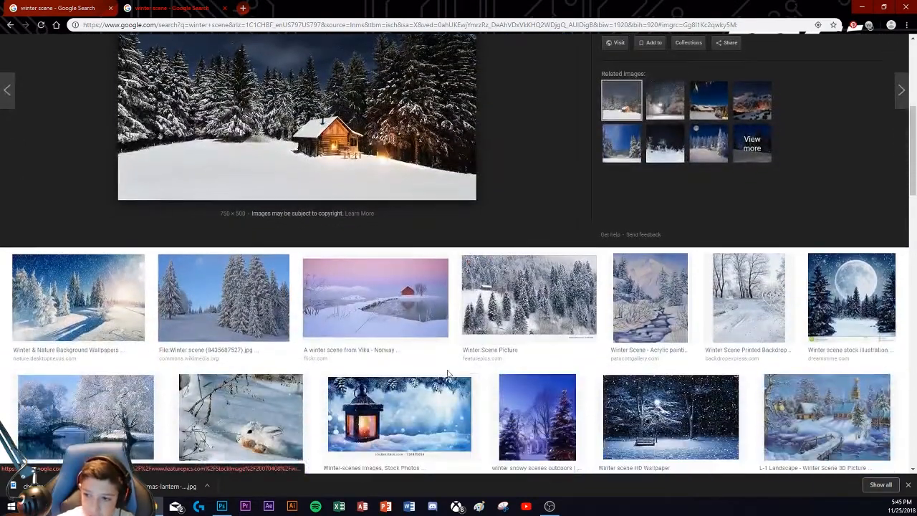
left_click(390, 408)
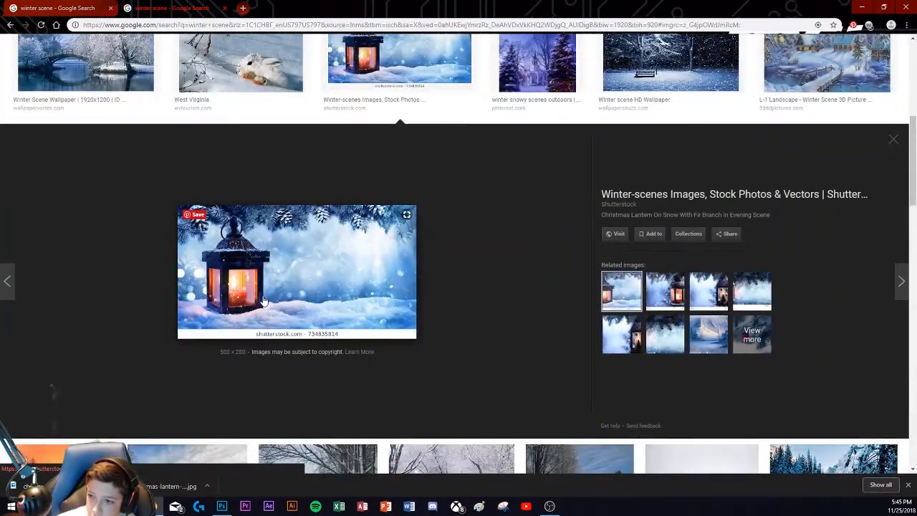
right_click(299, 277)
left_click(335, 361)
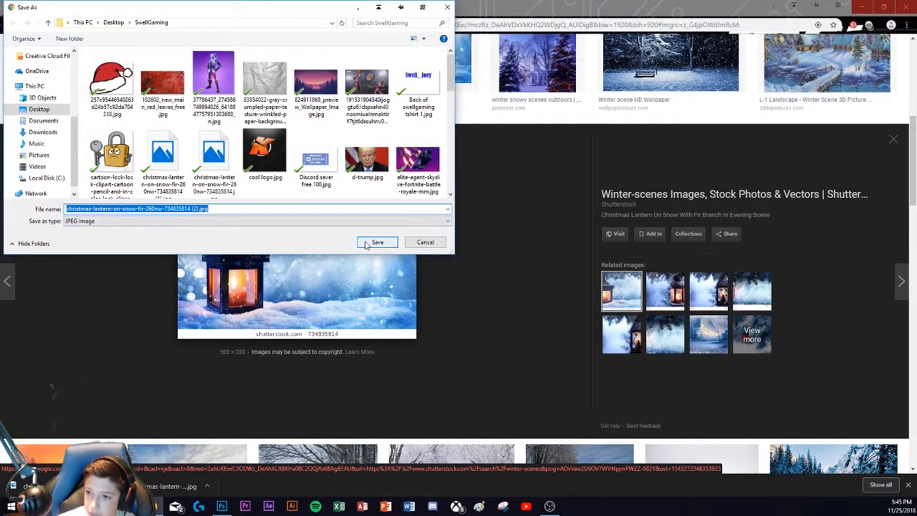
left_click(369, 242)
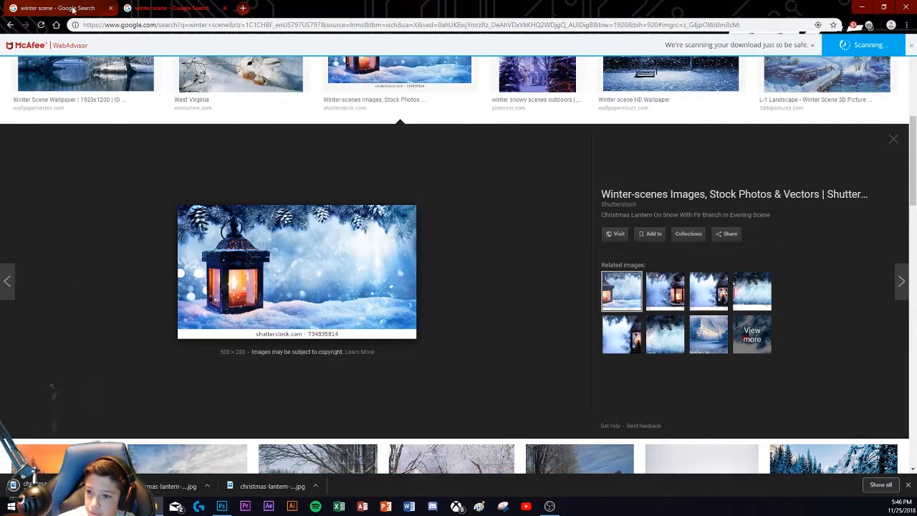
left_click(222, 505)
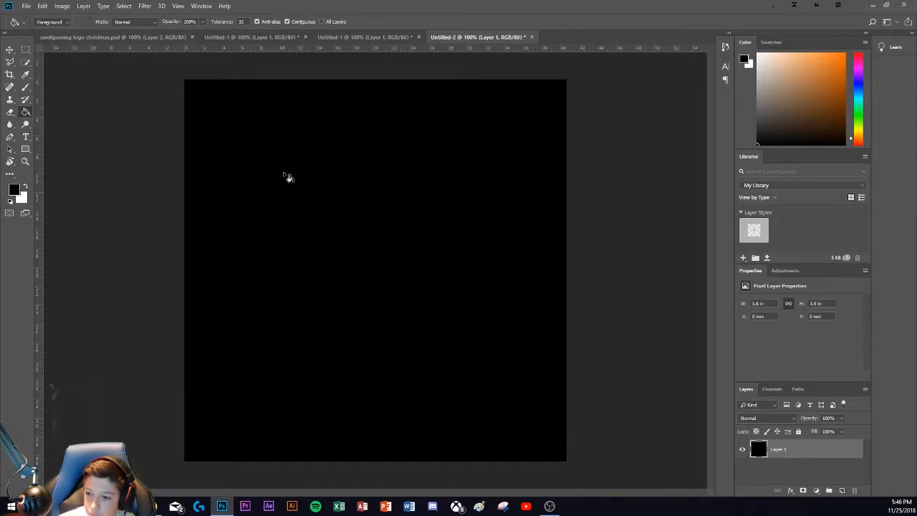
left_click(27, 7)
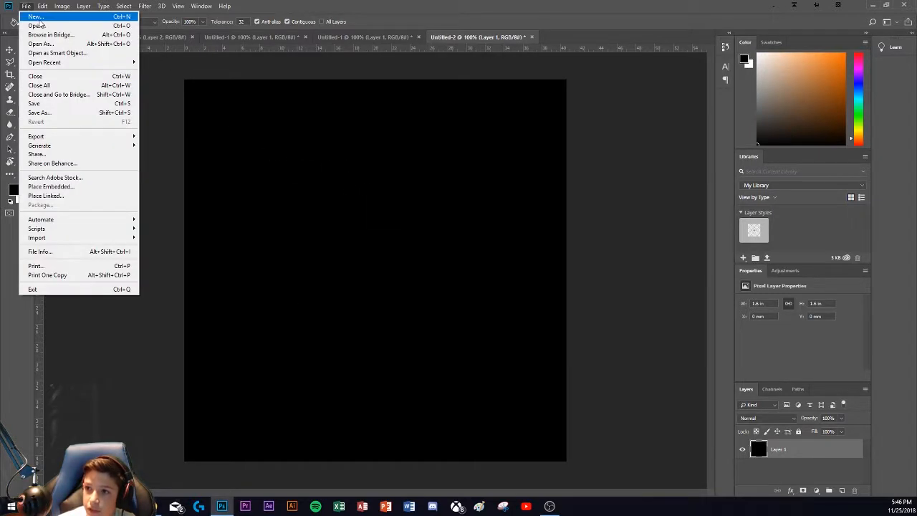
left_click(35, 25)
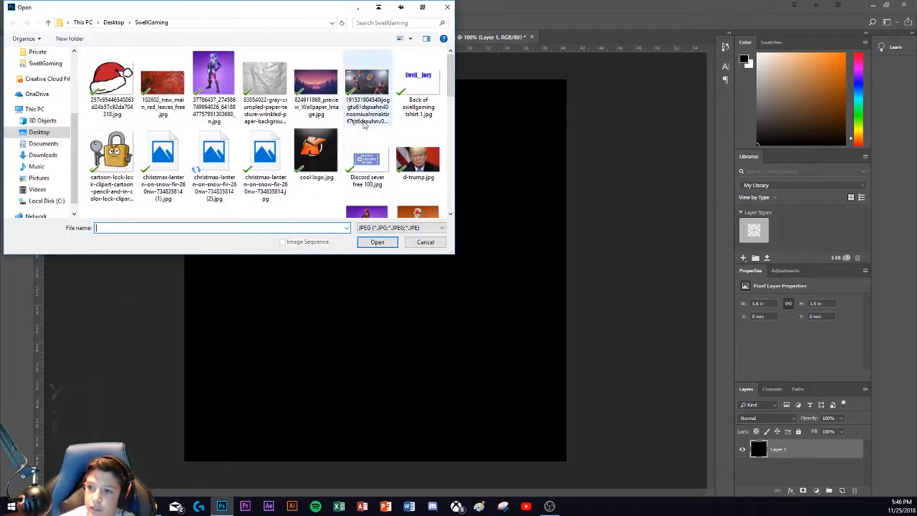
type("christ")
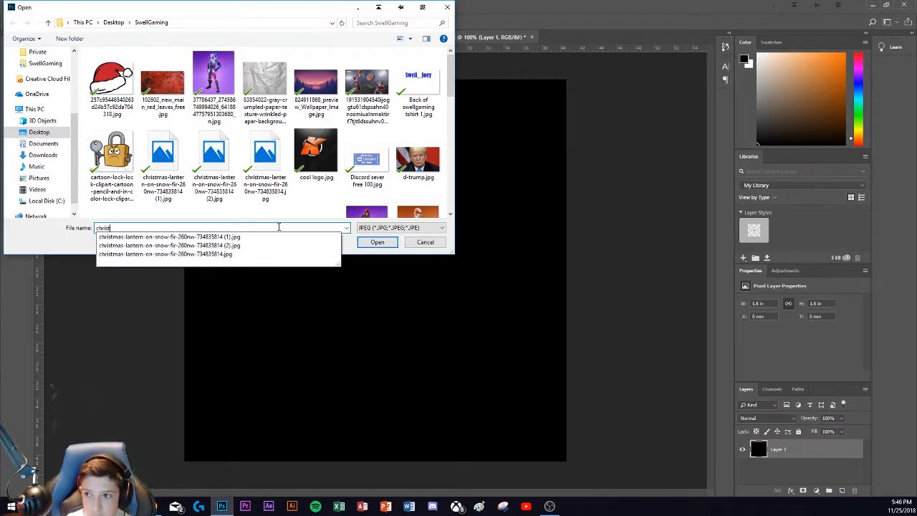
left_click(335, 238)
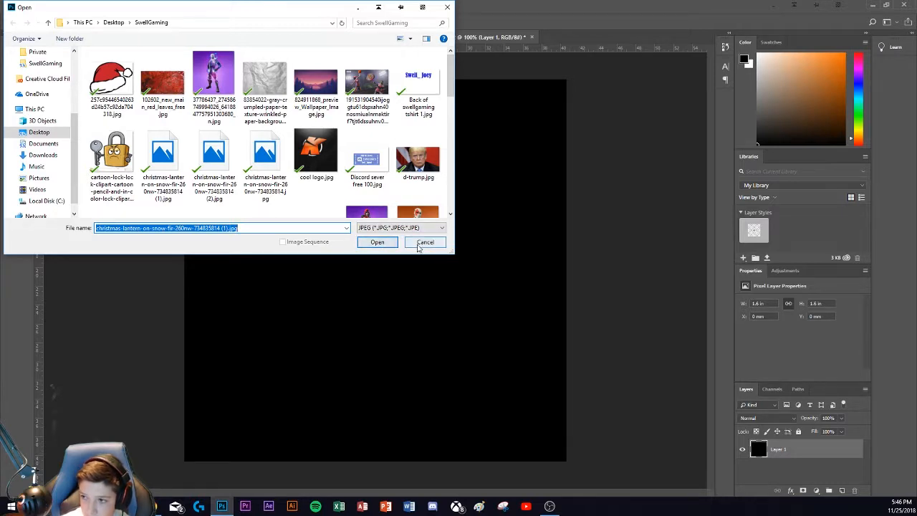
left_click(421, 242)
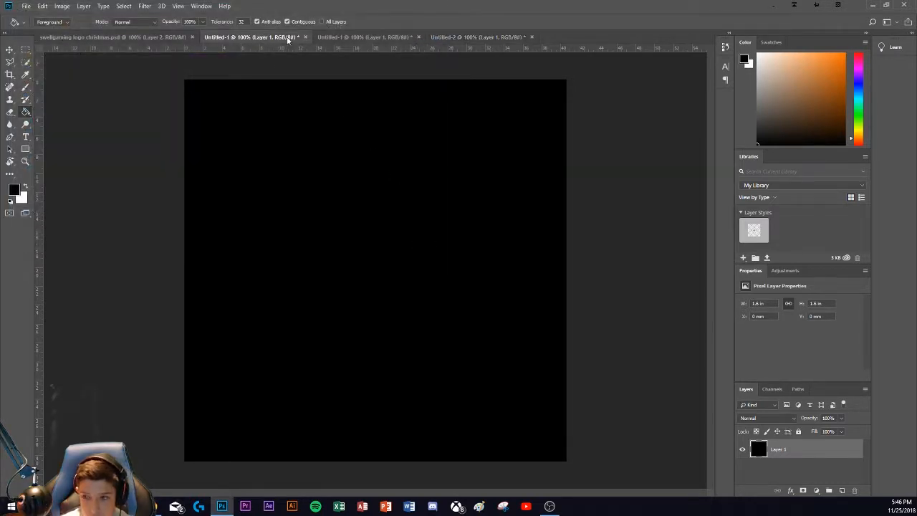
Step: In the lantern image document, select the white watermark strip along the bottom edge with the Polygonal Lasso and delete it
left_click(350, 38)
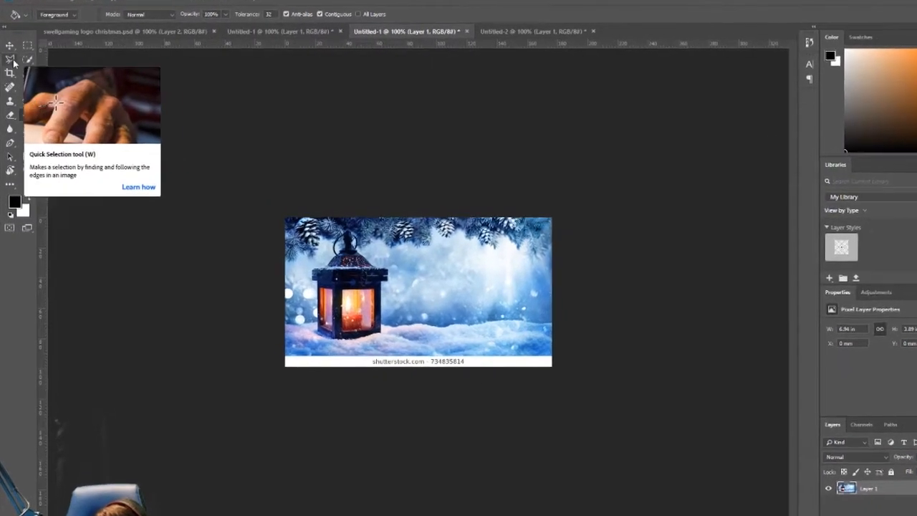
left_click(10, 59)
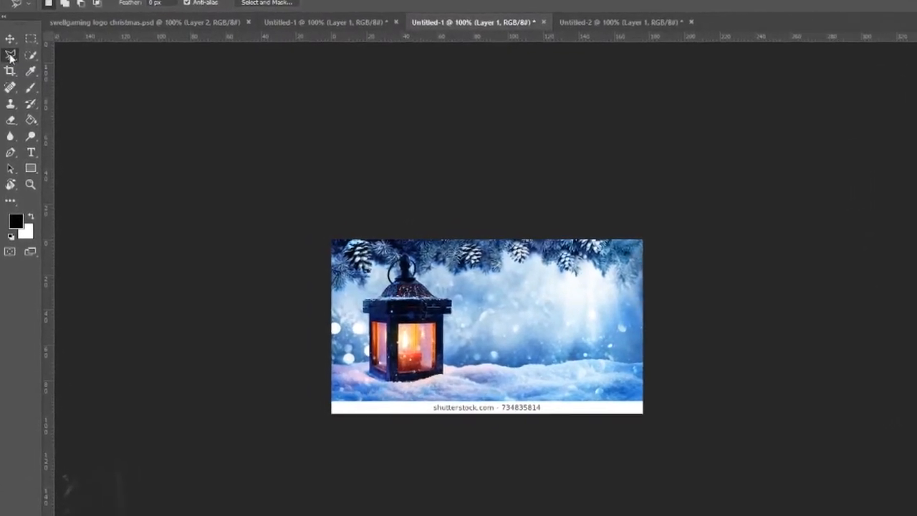
right_click(10, 56)
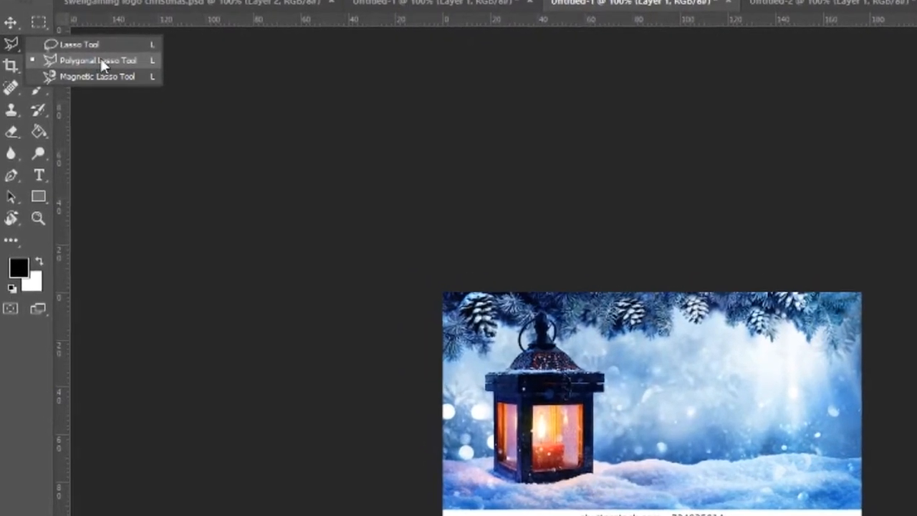
left_click(97, 61)
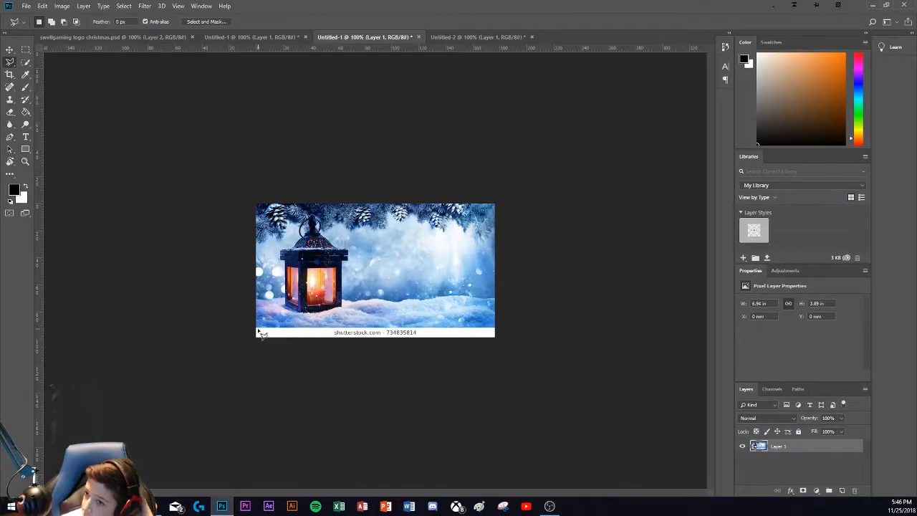
left_click(257, 330)
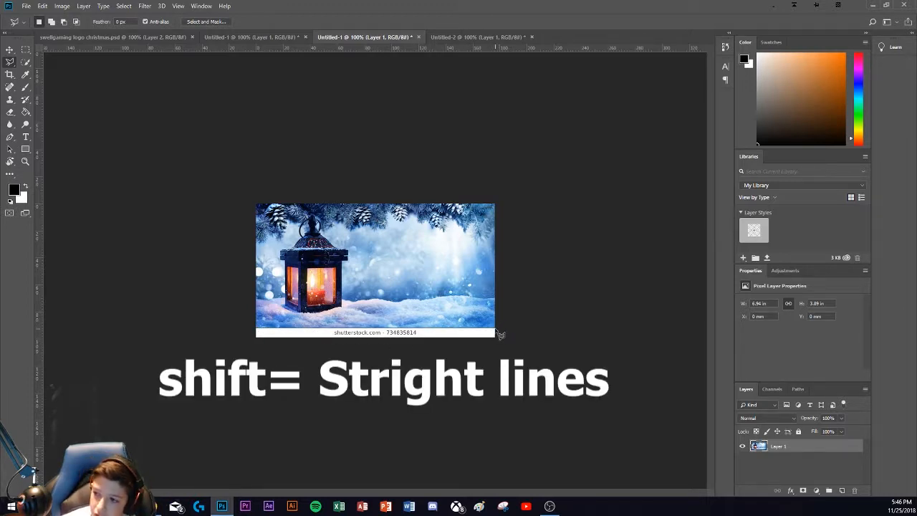
left_click(261, 333)
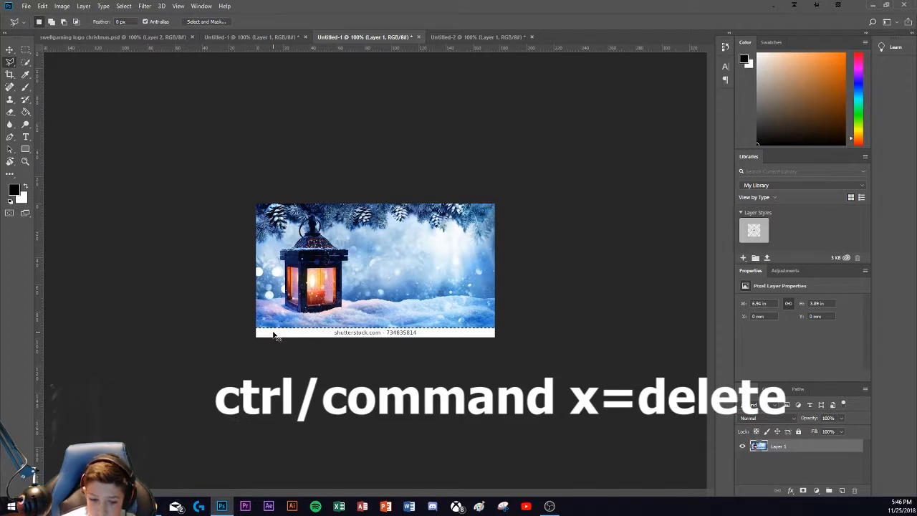
key("ctrl+x")
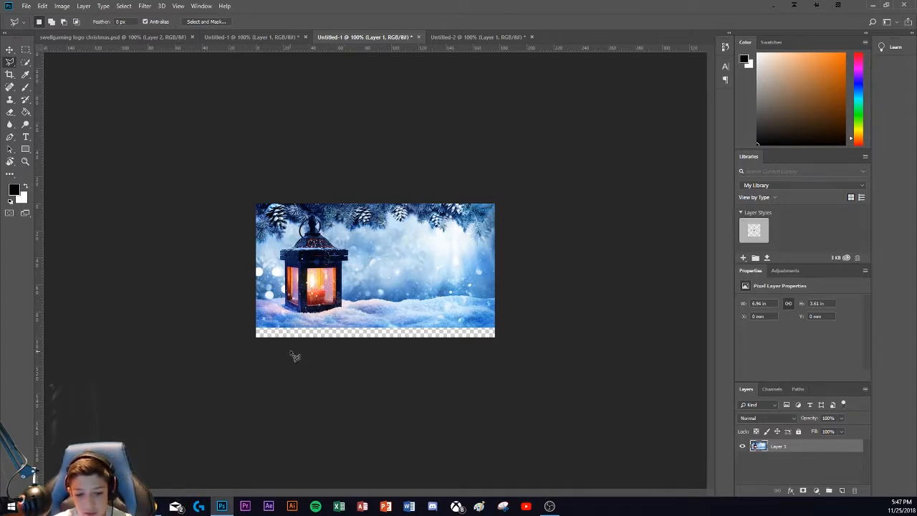
key("ctrl+z")
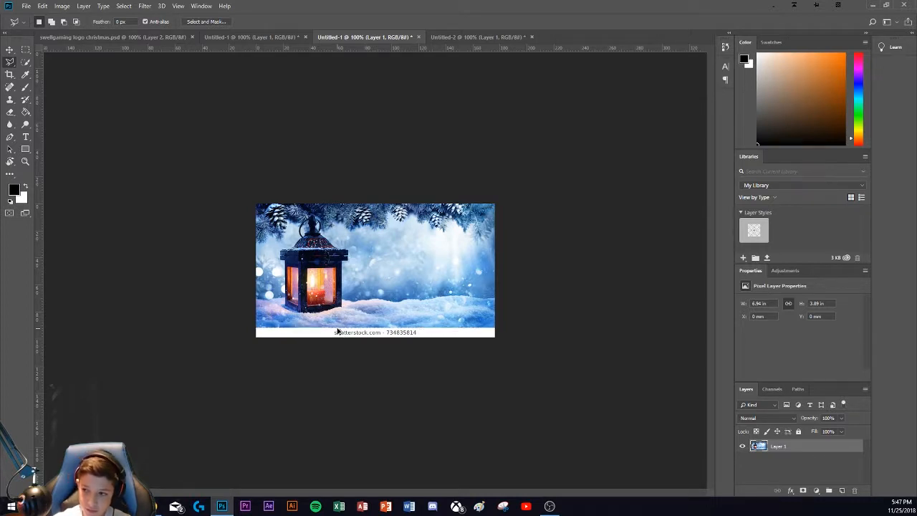
key("Delete")
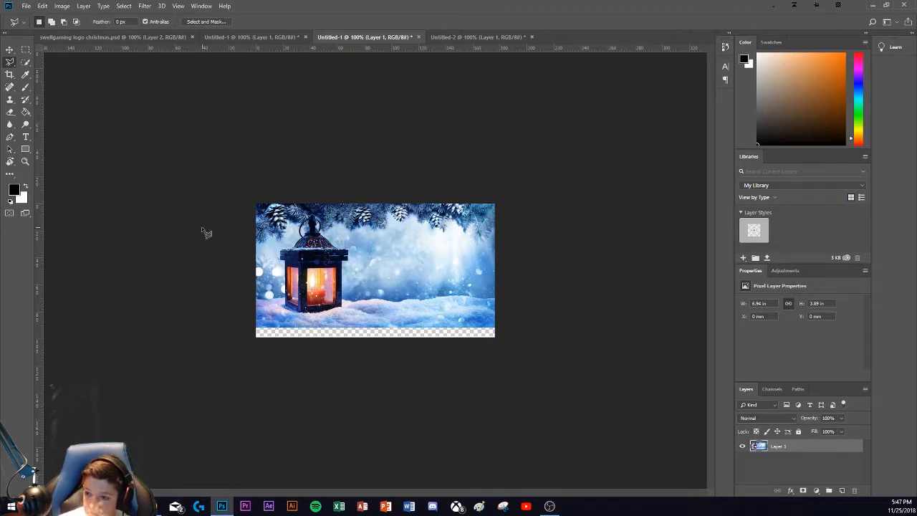
Step: Select and copy the entire lantern image and paste it into the black Untitled-2 document
key("ctrl+a")
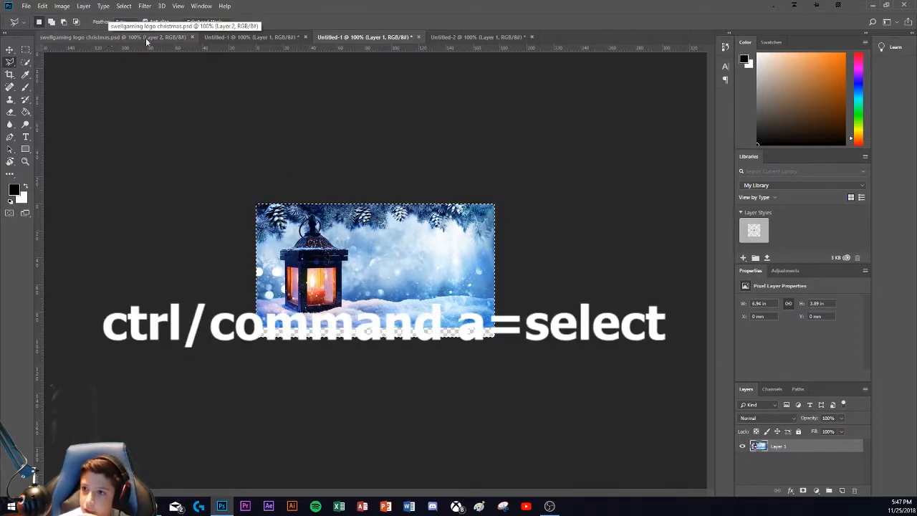
left_click(228, 38)
left_click(459, 38)
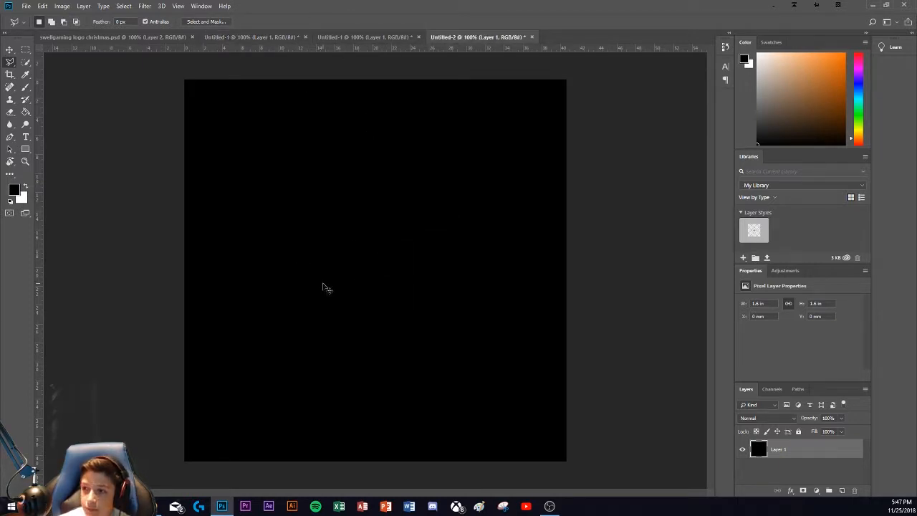
key("ctrl+v")
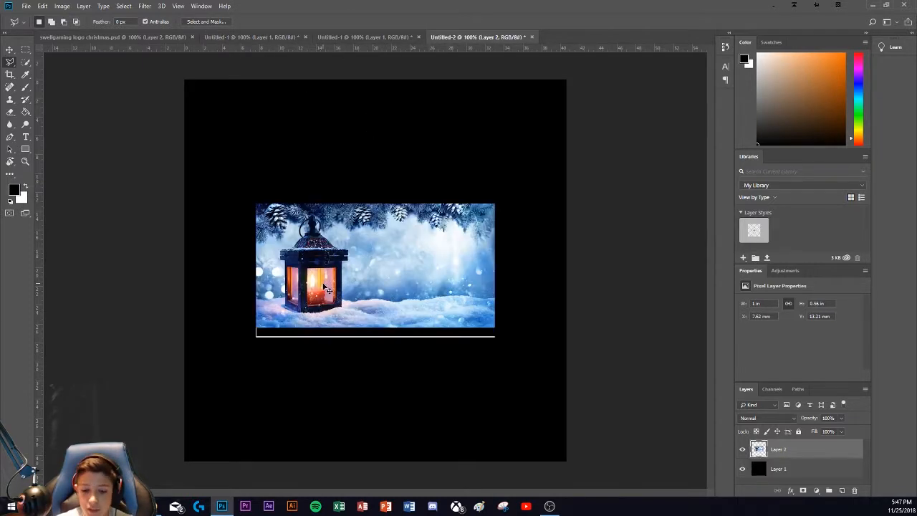
Step: Outline the leftover white edge below the pasted lantern image with the Polygonal Lasso, delete it and deselect
left_click(254, 328)
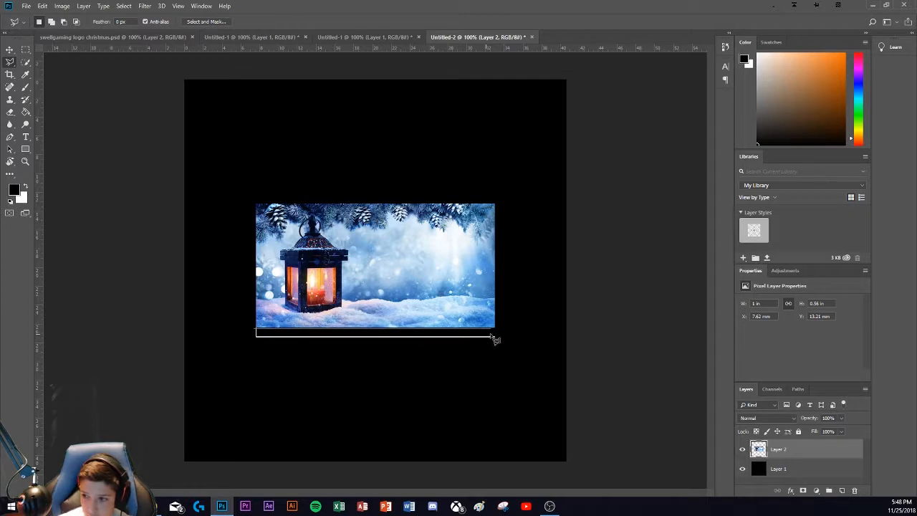
left_click(501, 341)
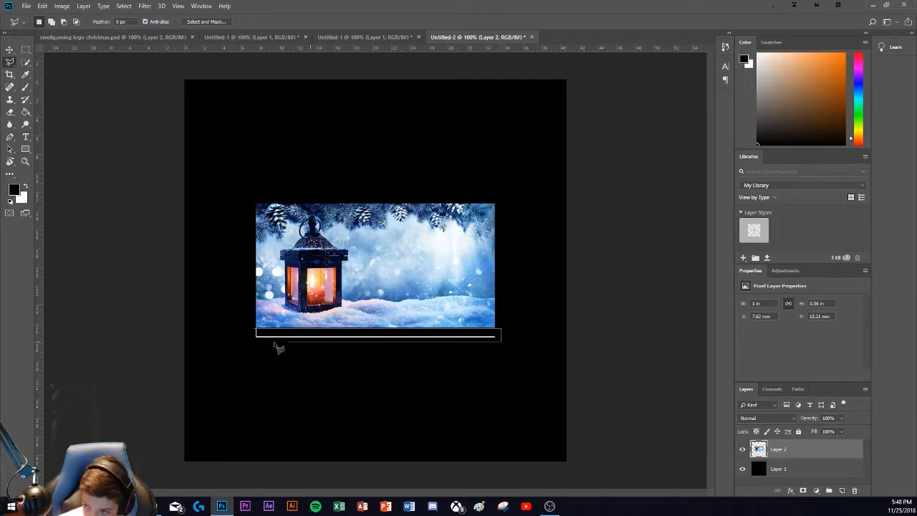
left_click(240, 341)
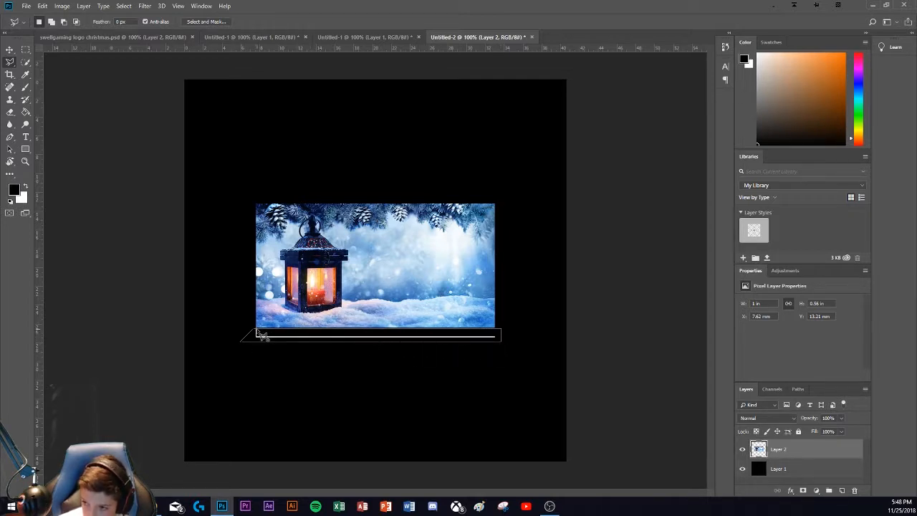
left_click(259, 331)
key("Delete")
key("ctrl+d")
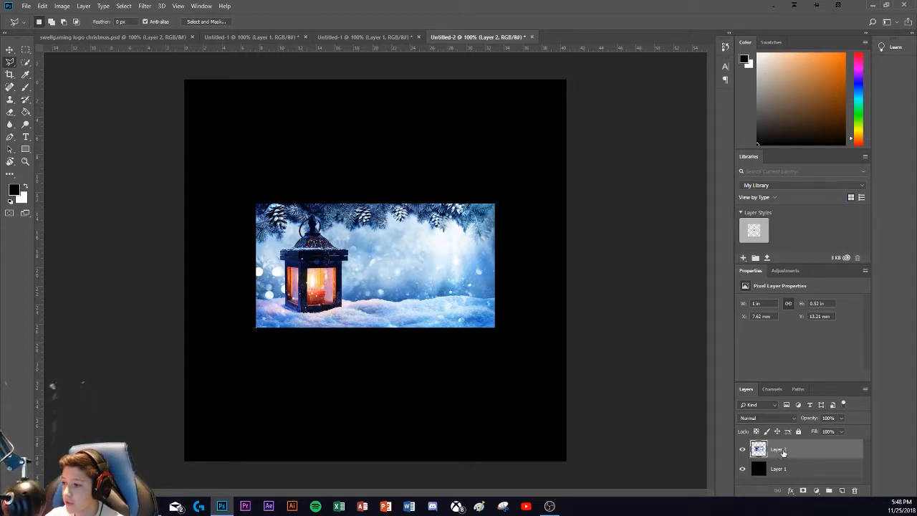
Step: Free-transform the lantern image so it fills the whole square canvas, at 160% width and 306.51% height
key("ctrl+t")
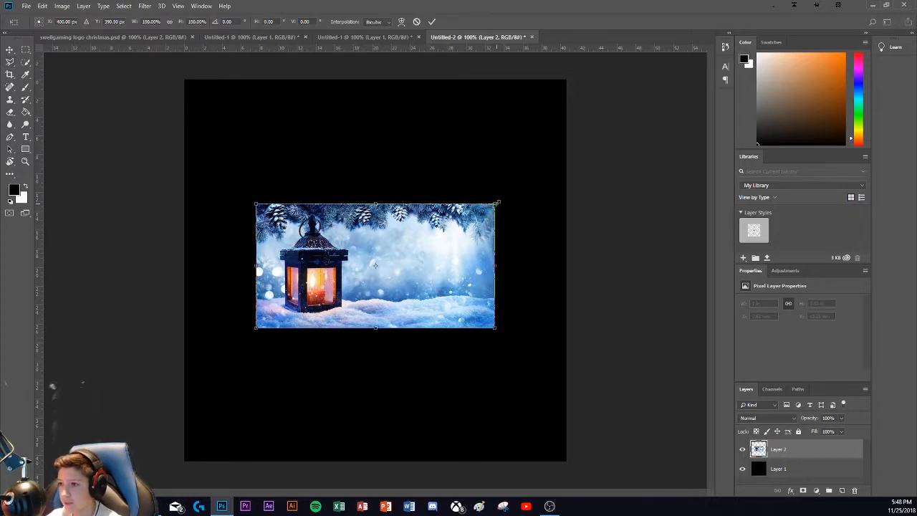
left_click_drag(496, 203, 527, 119)
left_click_drag(405, 174, 406, 80)
left_click_drag(256, 203, 184, 204)
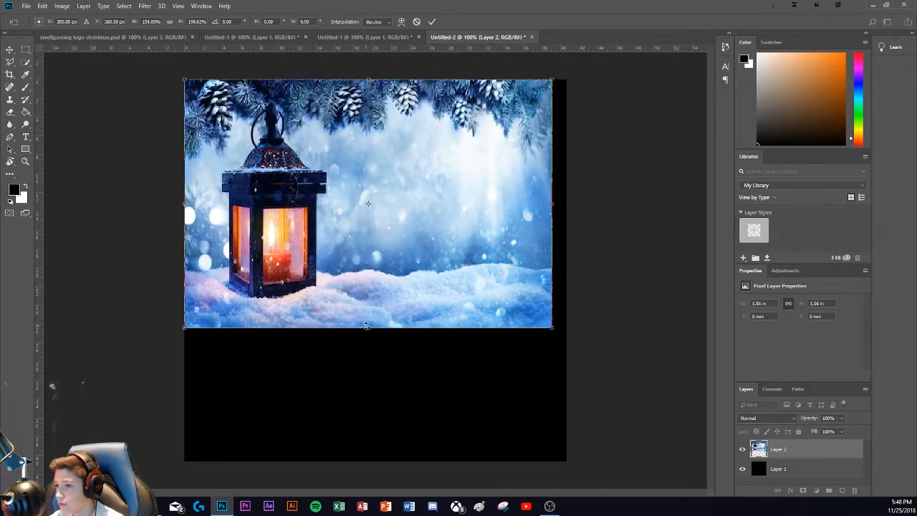
left_click_drag(366, 326, 366, 460)
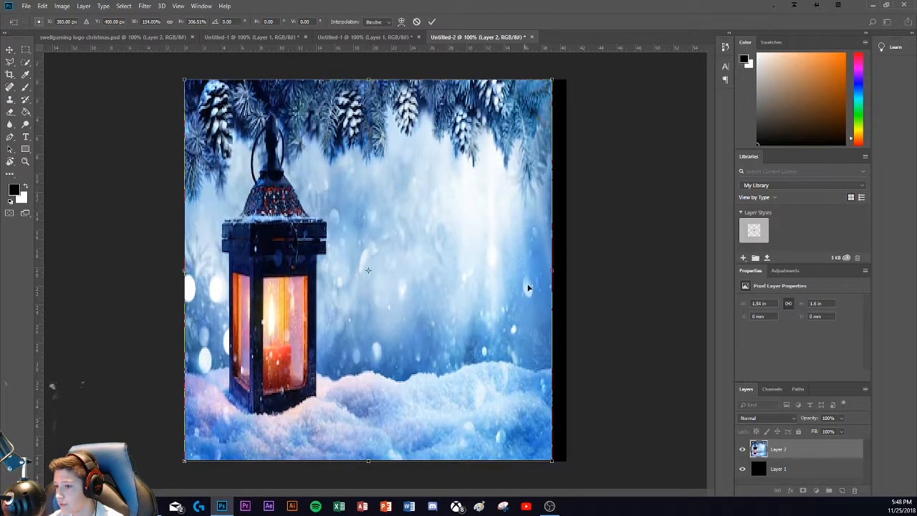
left_click_drag(554, 271, 565, 270)
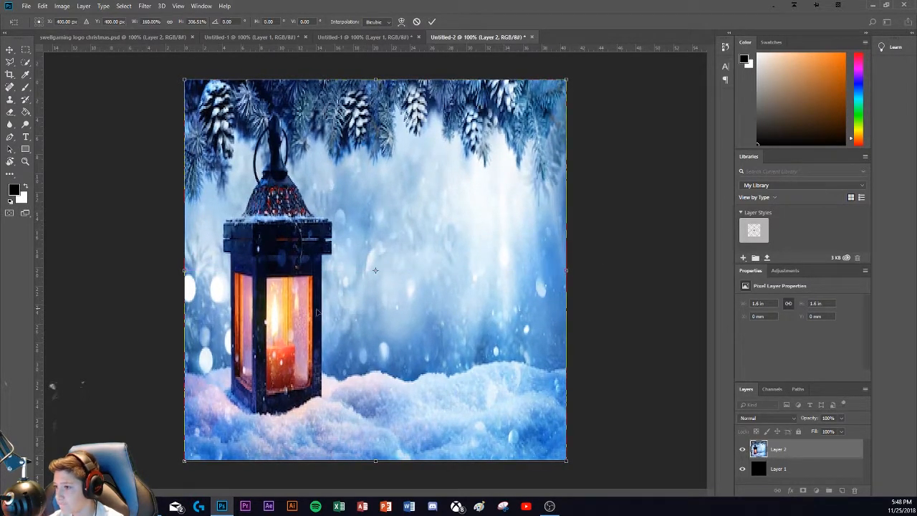
left_click(432, 22)
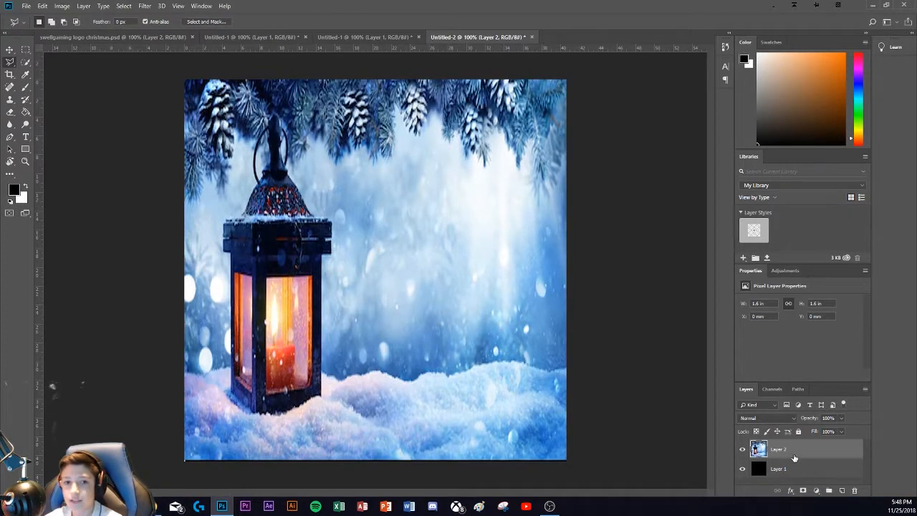
Step: Move the black Layer 1 above the lantern layer and lower its opacity to 89%
left_click_drag(797, 471, 791, 449)
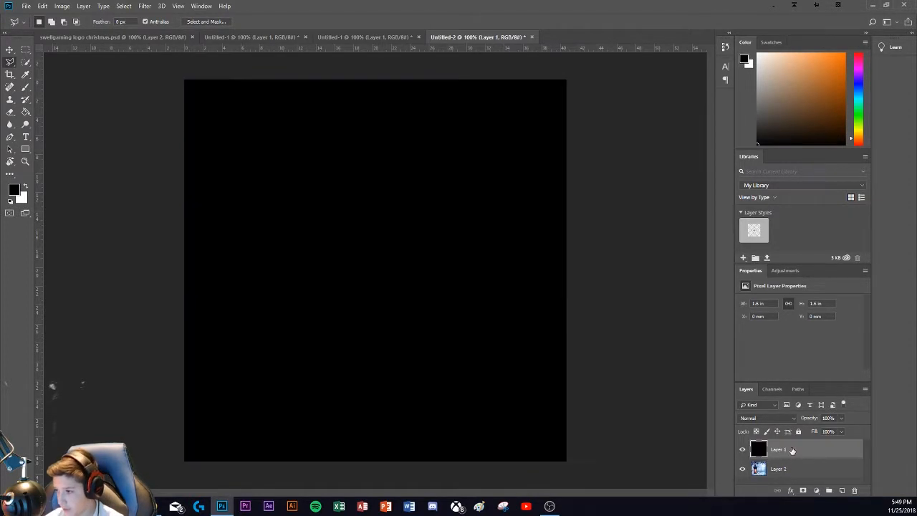
left_click(843, 420)
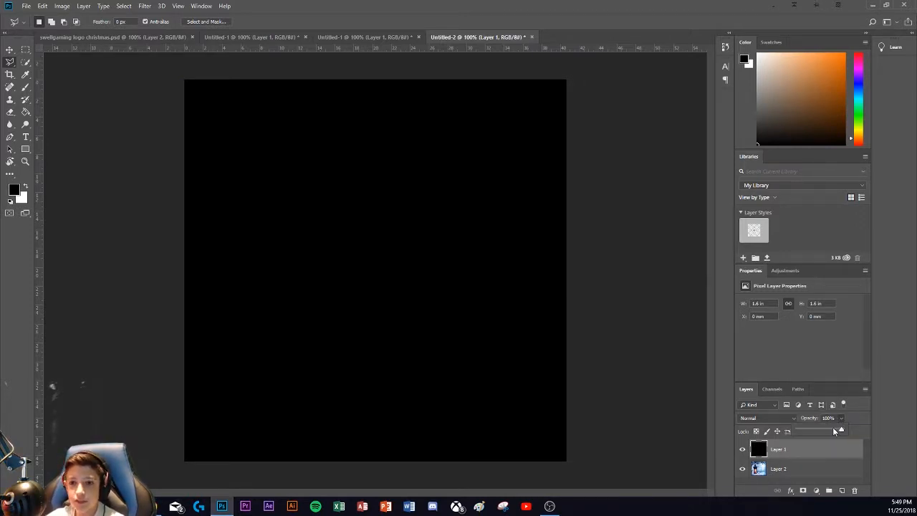
mouse_move(842, 430)
left_mouse_down()
mouse_move(822, 430)
mouse_move(835, 428)
left_mouse_up()
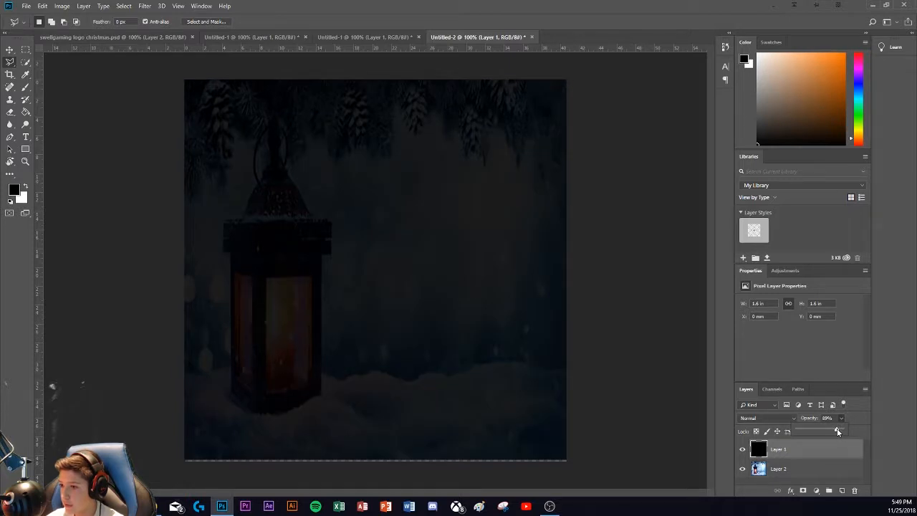
left_click_drag(837, 431, 843, 424)
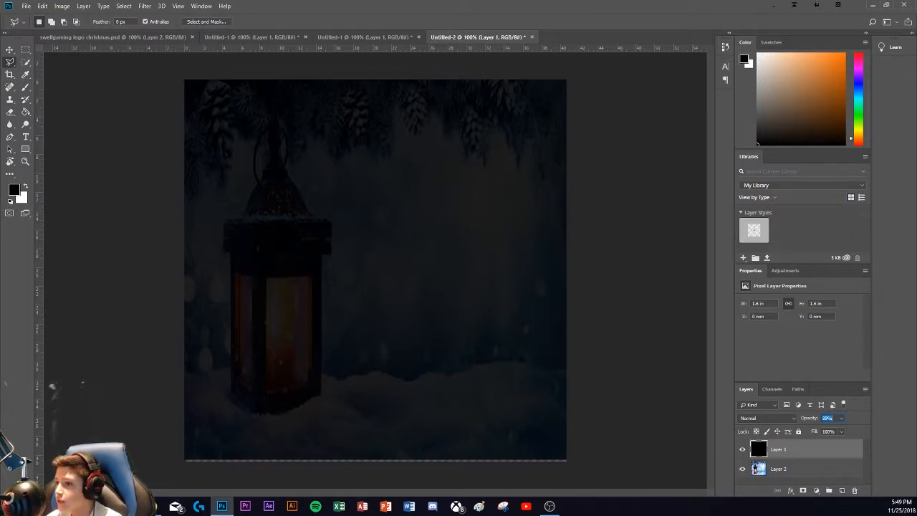
Step: Draw a circle about 368 px in diameter over the upper part of the lantern with the Ellipse Tool
left_click(25, 150)
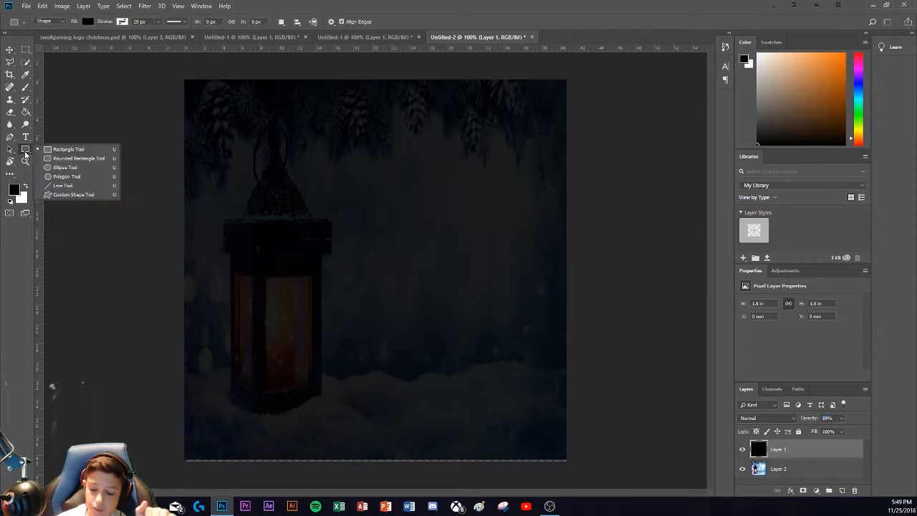
left_click(64, 169)
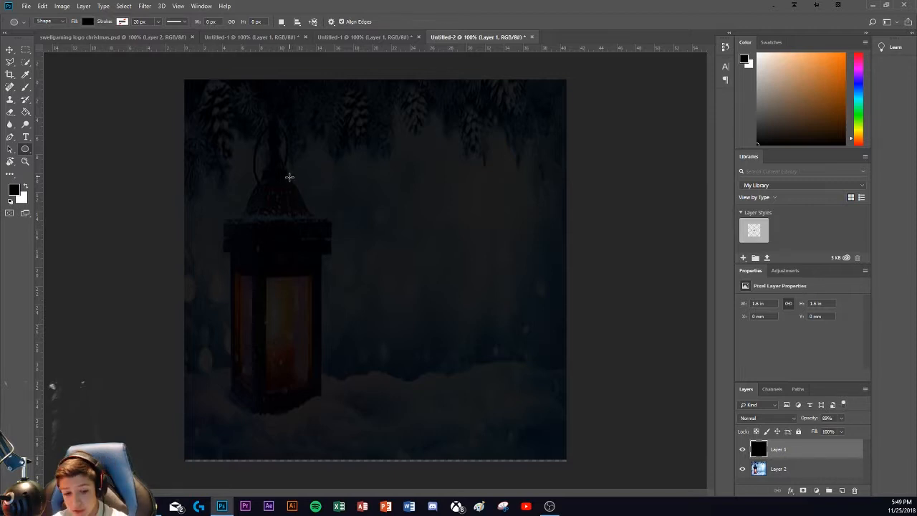
left_click_drag(289, 176, 385, 264)
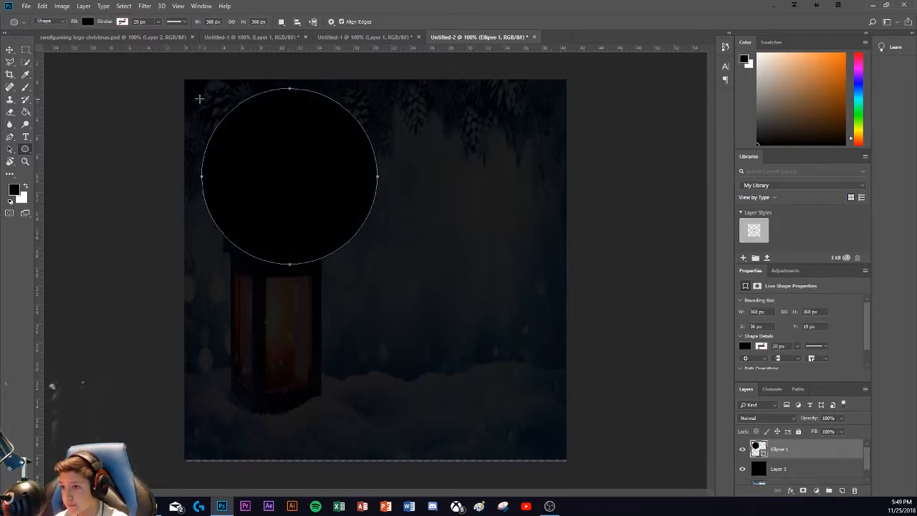
Step: Set the circle's fill to none and give it a white stroke 20 px wide
left_click(91, 20)
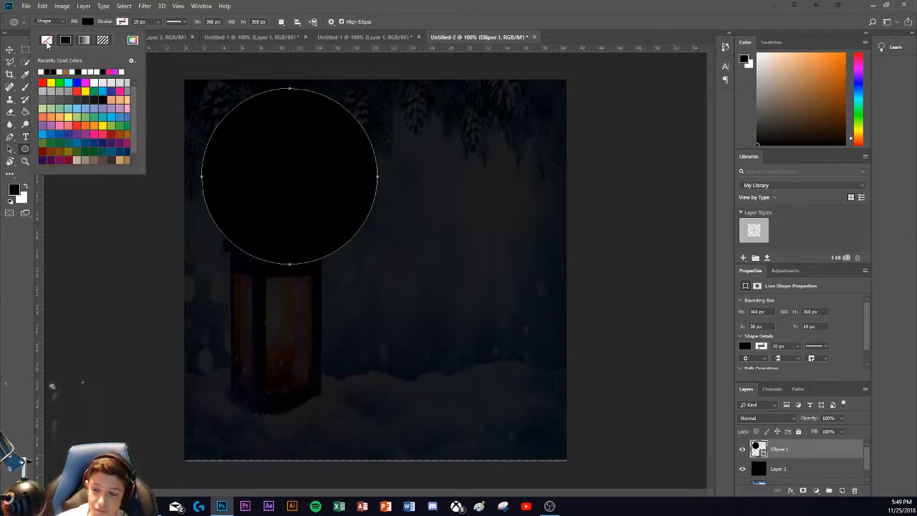
left_click(46, 41)
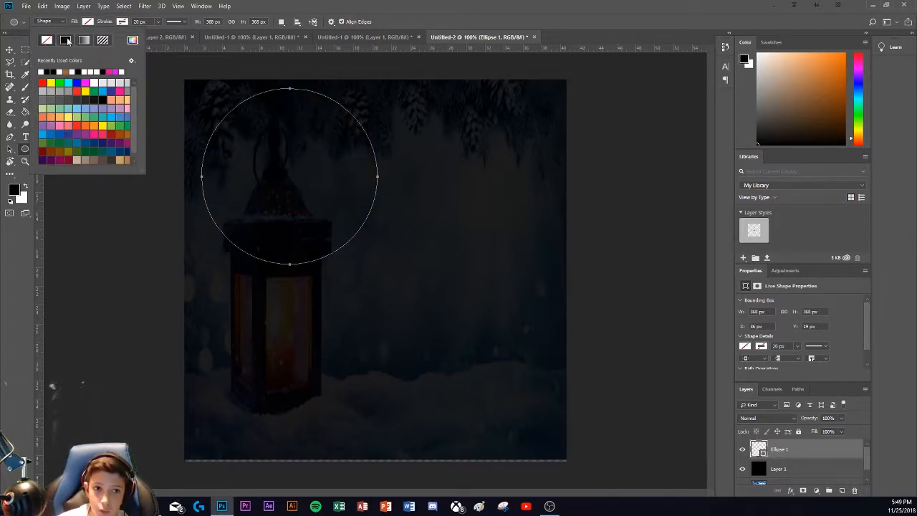
left_click(152, 59)
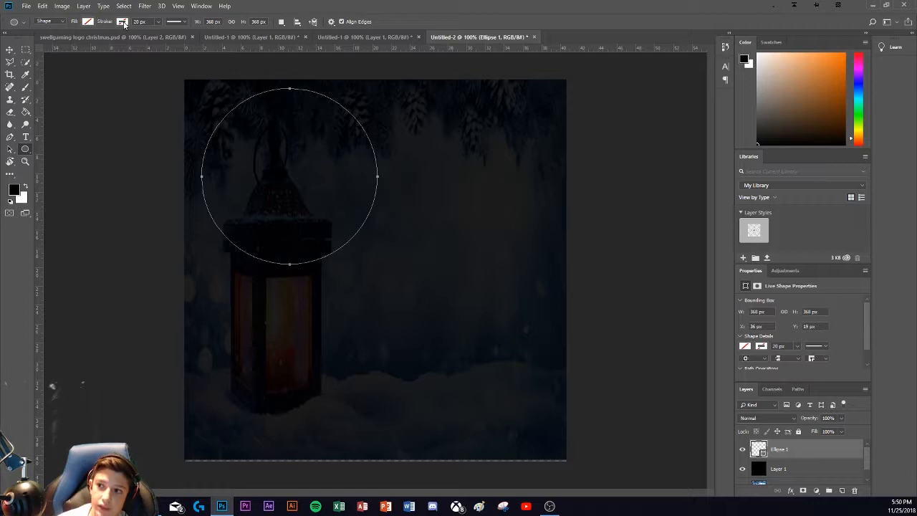
left_click(125, 24)
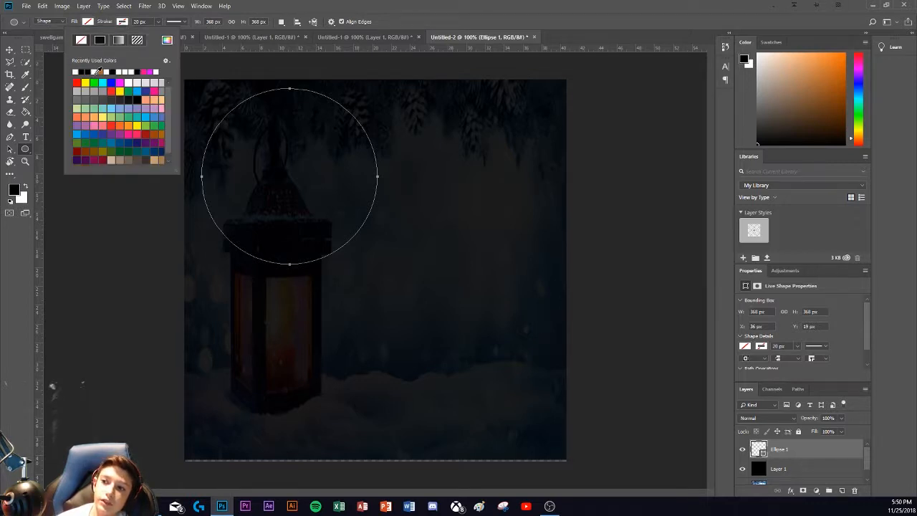
left_click(98, 72)
left_click(139, 21)
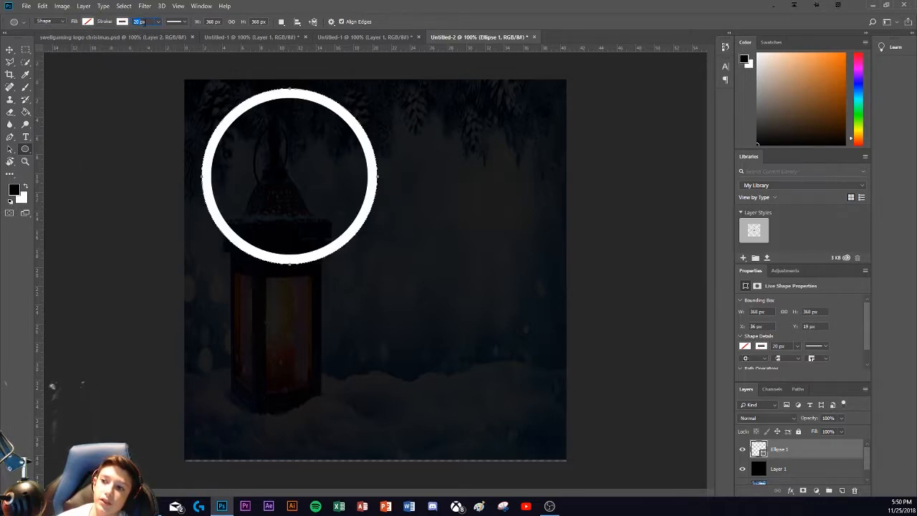
type("5px")
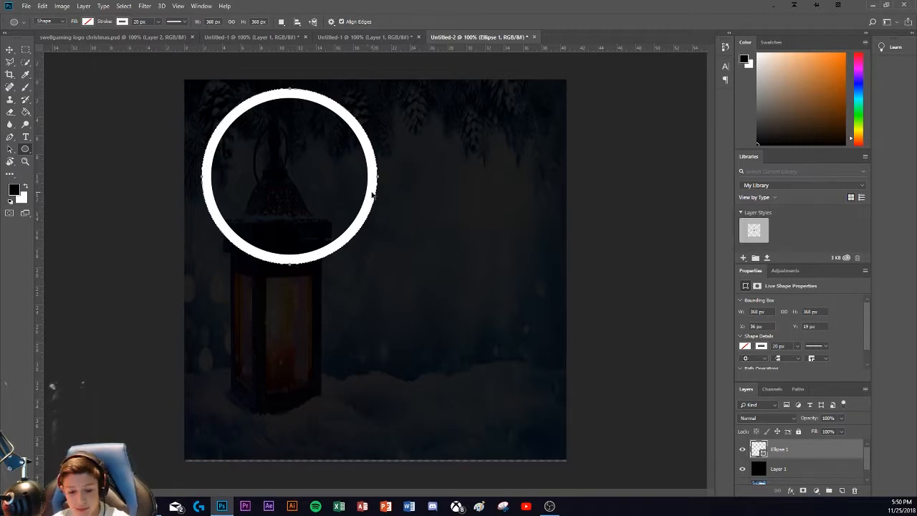
Step: Move the white ring to the centre of the canvas, at X 216 px and Y 216 px
key("ctrl+t")
left_click_drag(289, 202, 372, 293)
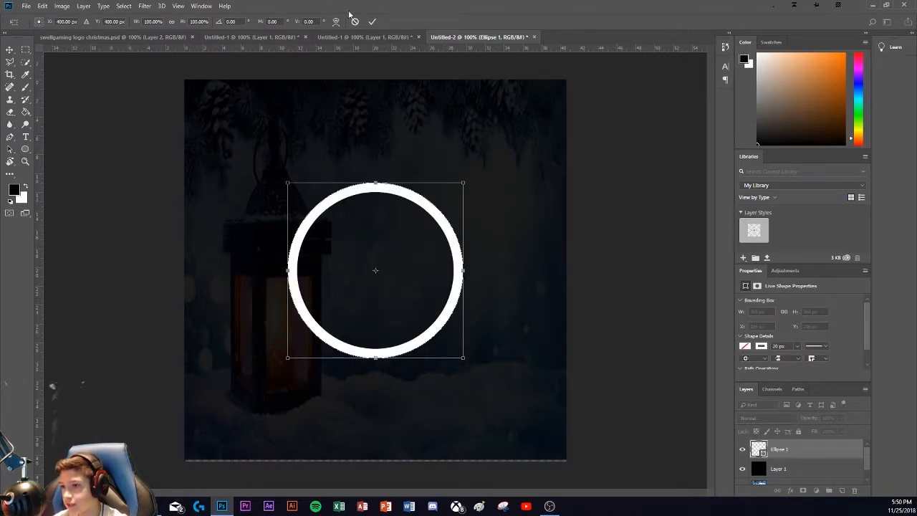
left_click(371, 24)
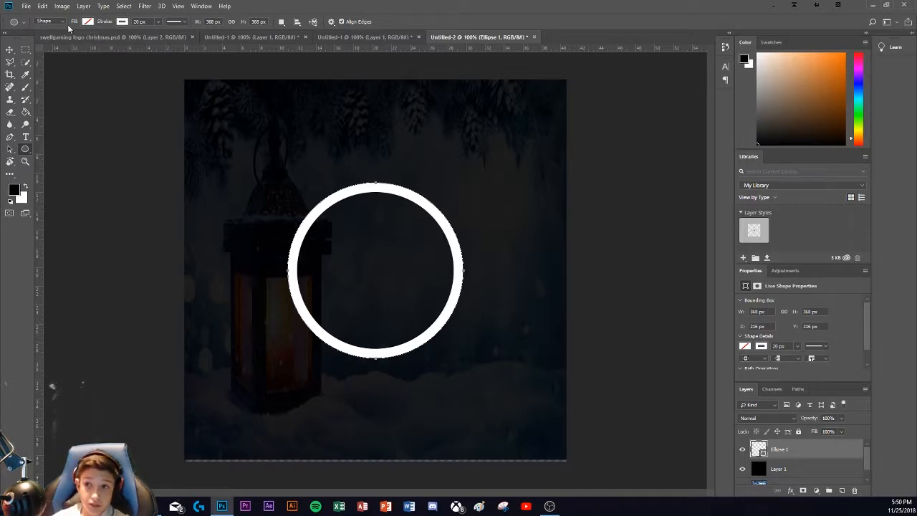
Step: Browse the installed fonts available to the Type tool for one that suits the logo letter
key("t")
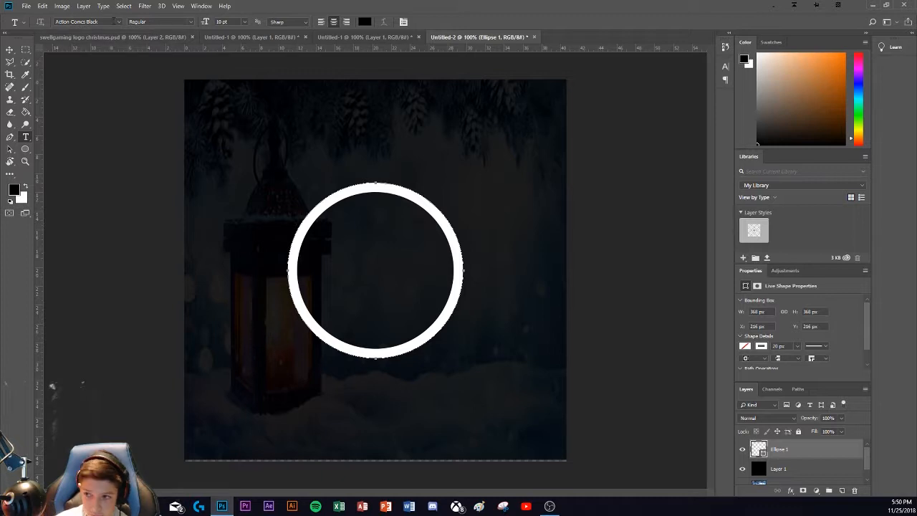
left_click(118, 21)
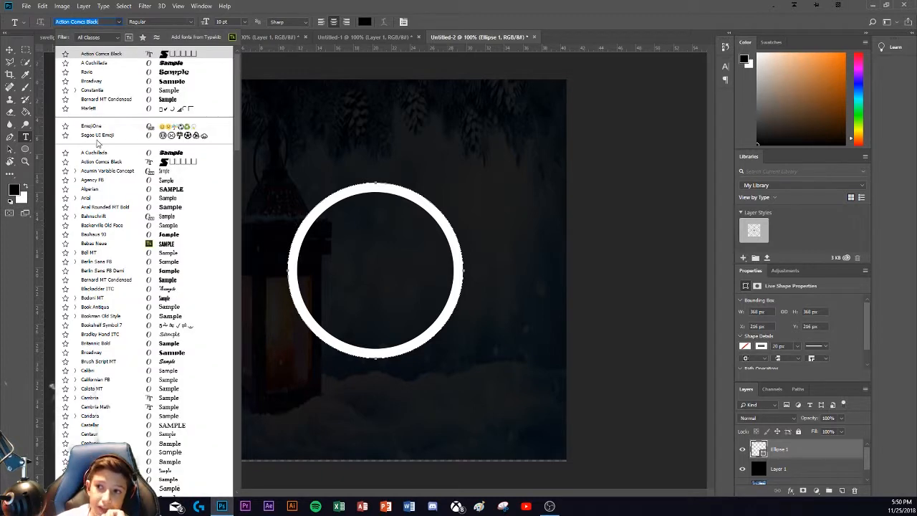
scroll(136, 170, "down", 1)
scroll(136, 170, "down", 1)
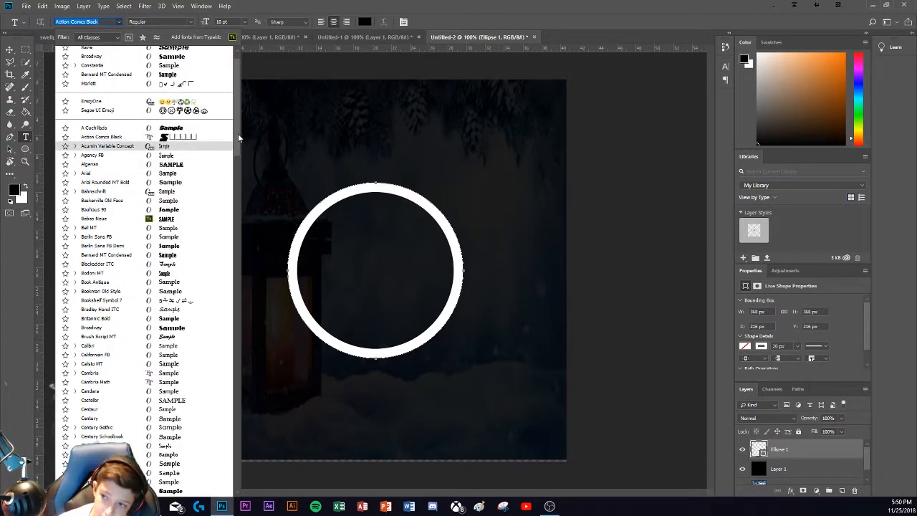
left_click_drag(238, 133, 235, 186)
scroll(205, 377, "down", 20)
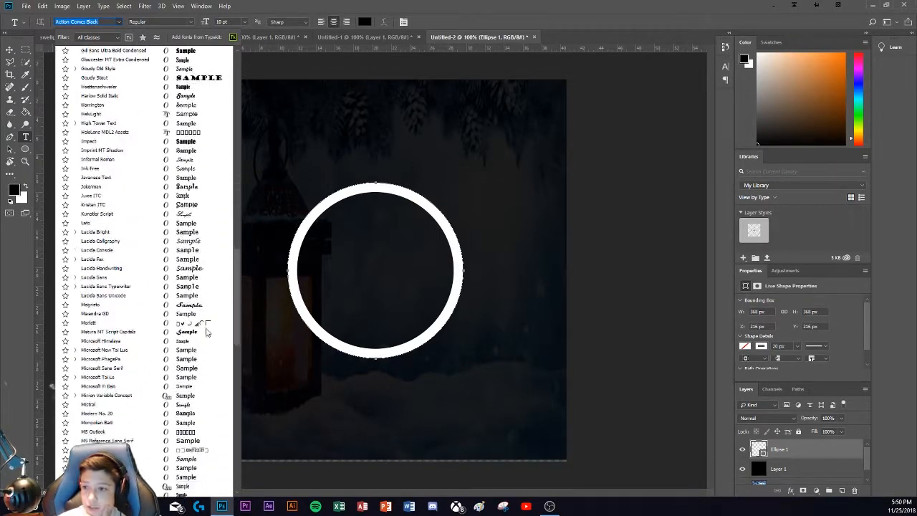
scroll(206, 377, "down", 5)
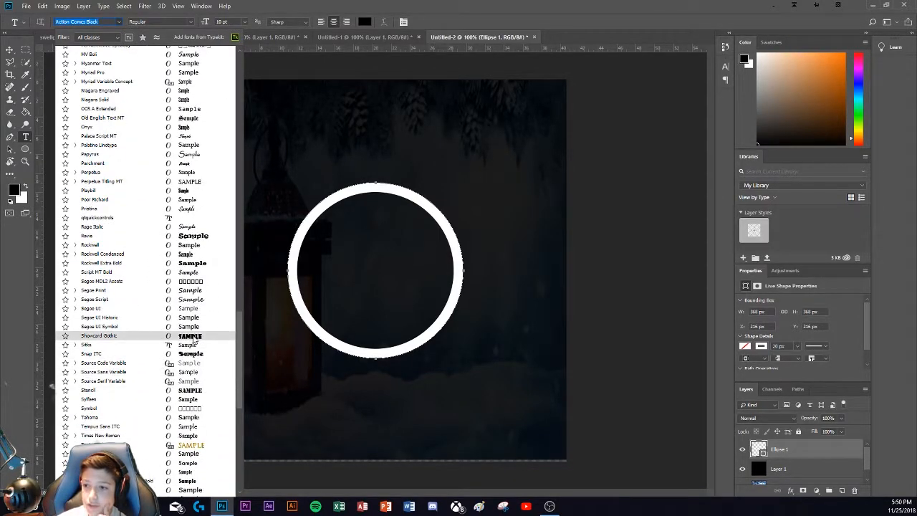
left_click_drag(238, 346, 238, 85)
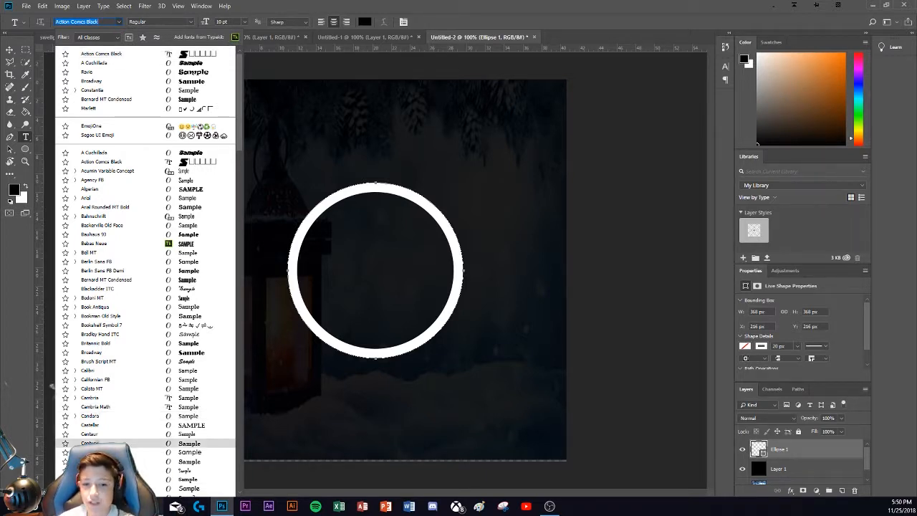
Step: Switch to Chrome, search for "da fonts" in a new tab and open the DaFont website
left_click(151, 465)
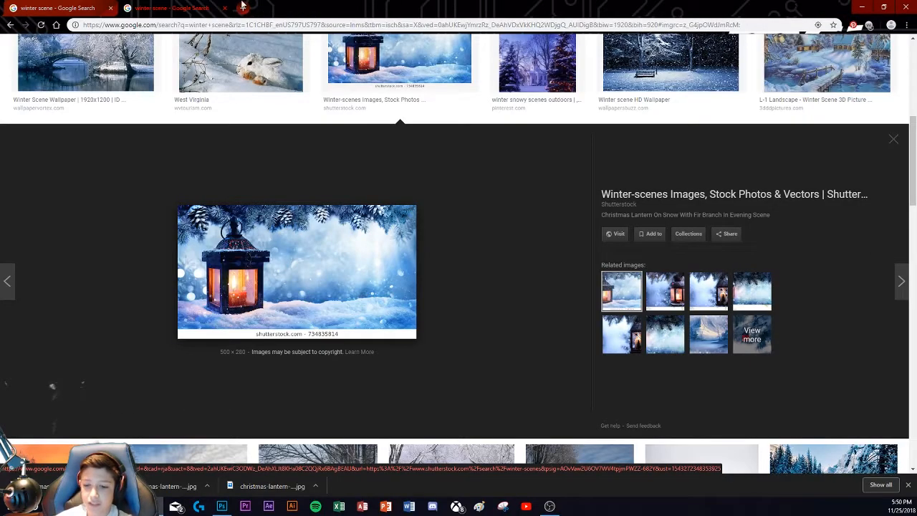
left_click(243, 8)
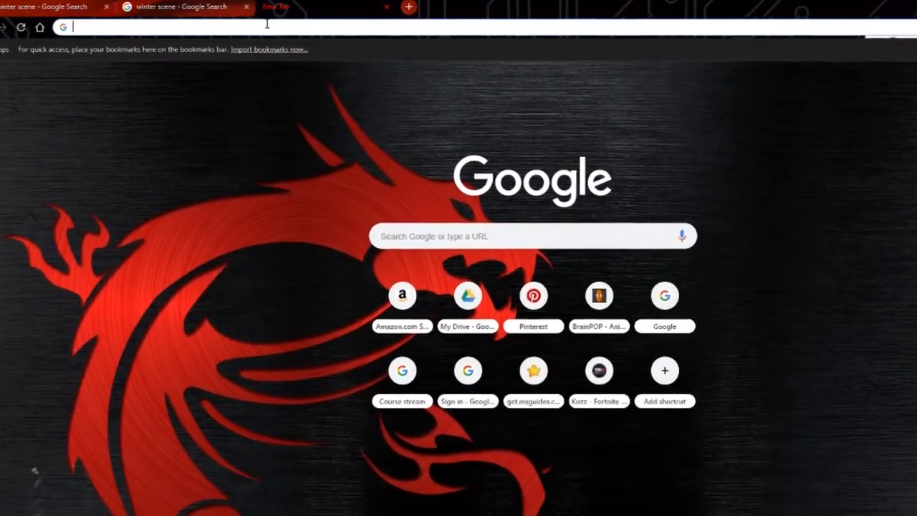
type("da font")
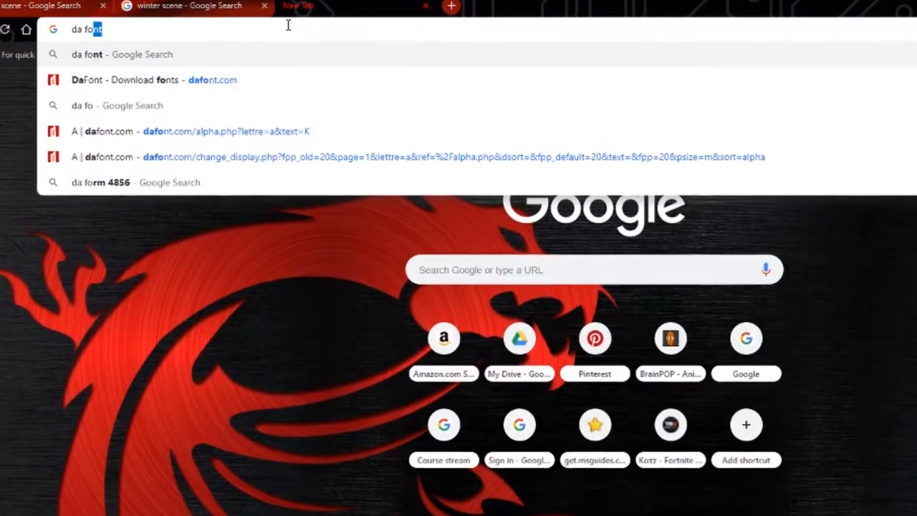
type("s")
key("Return")
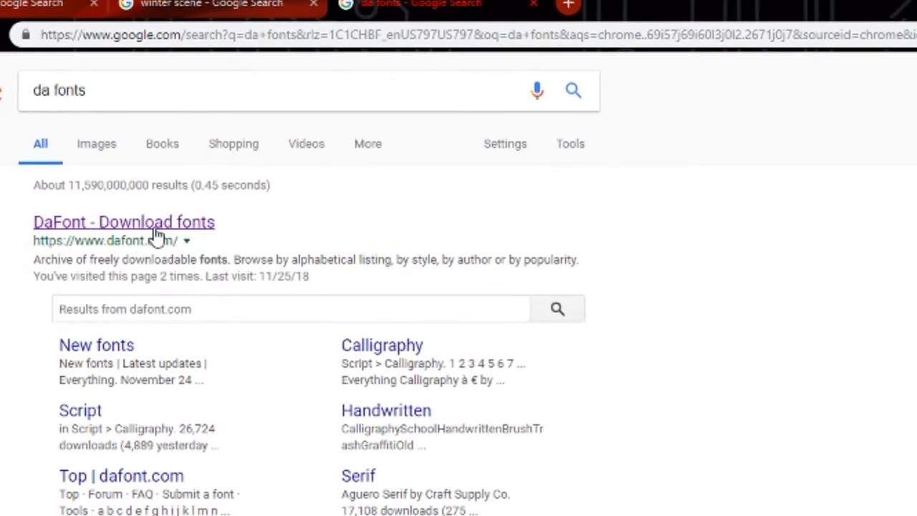
left_click(154, 227)
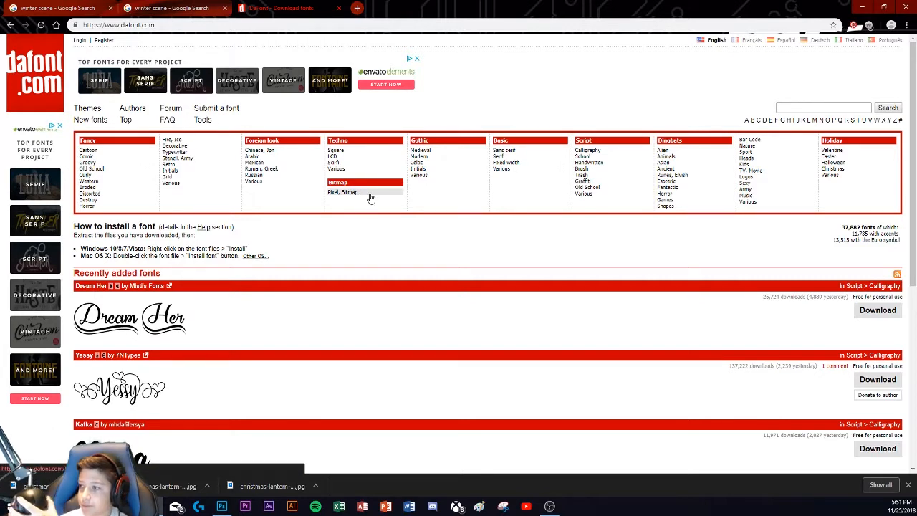
Step: Open the Fancy > Cartoon font category and preview its fonts with the text "S s"
left_click(103, 152)
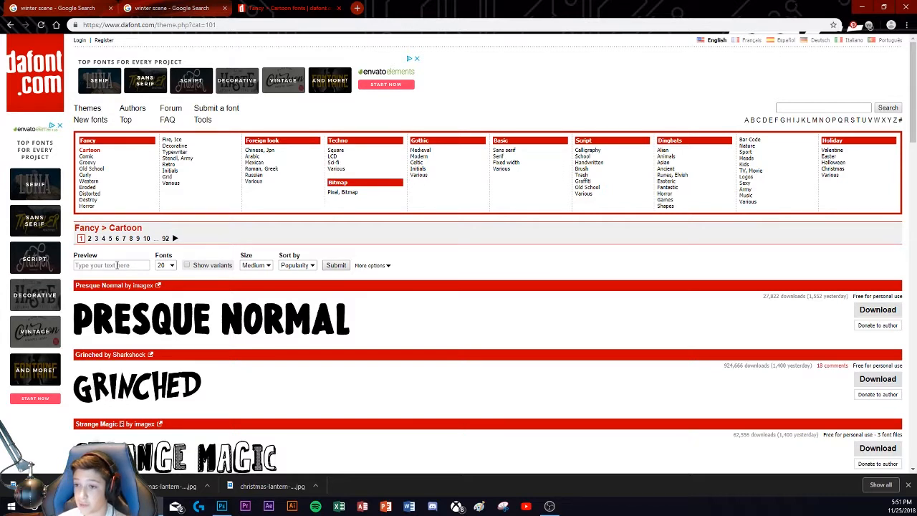
left_click(116, 265)
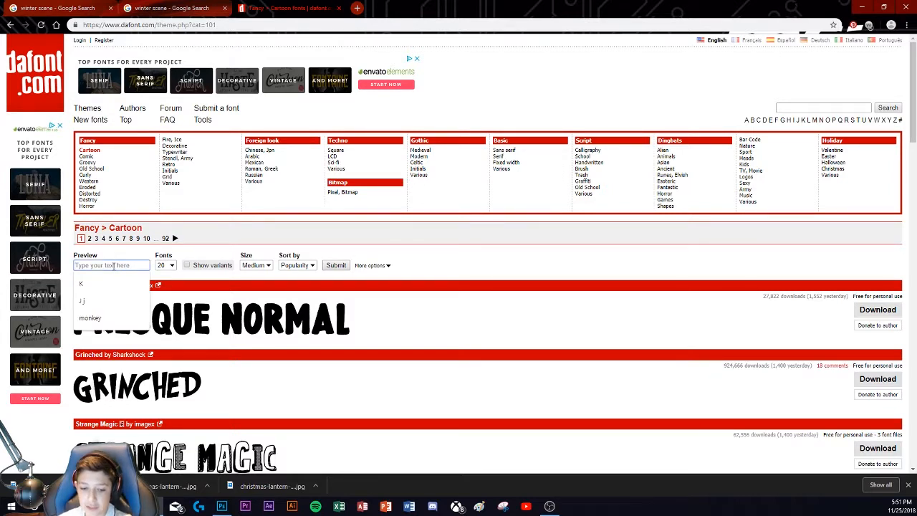
type("S")
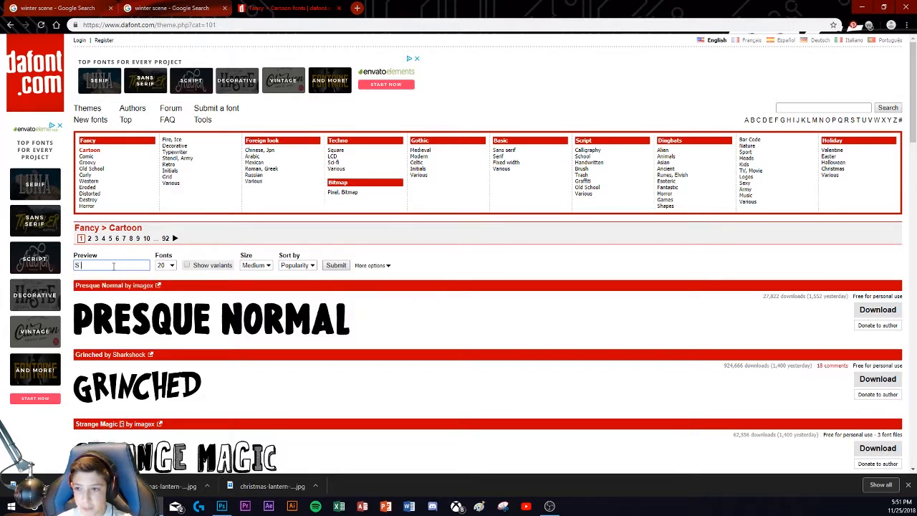
type(" s")
key("Return")
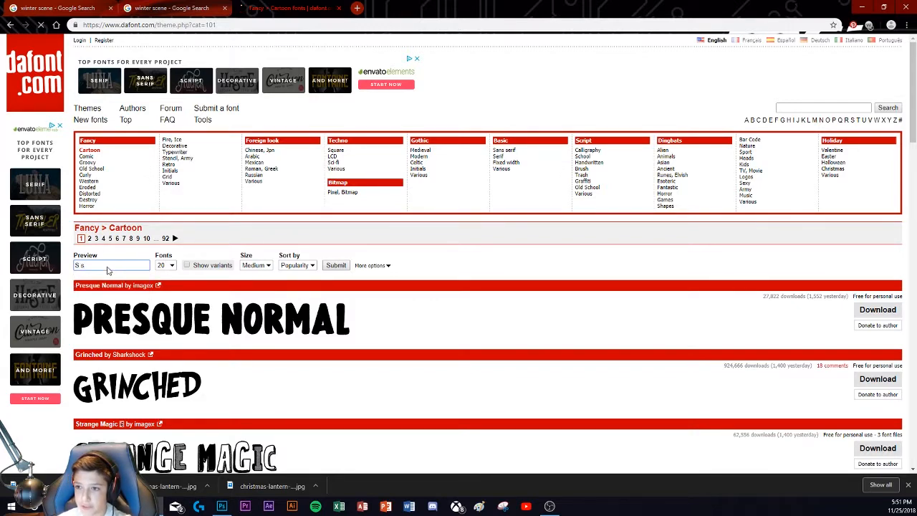
Step: Look through the Cartoon and Comic font previews and download the Shaka Pow font from the Comic category
scroll(131, 328, "down", 4)
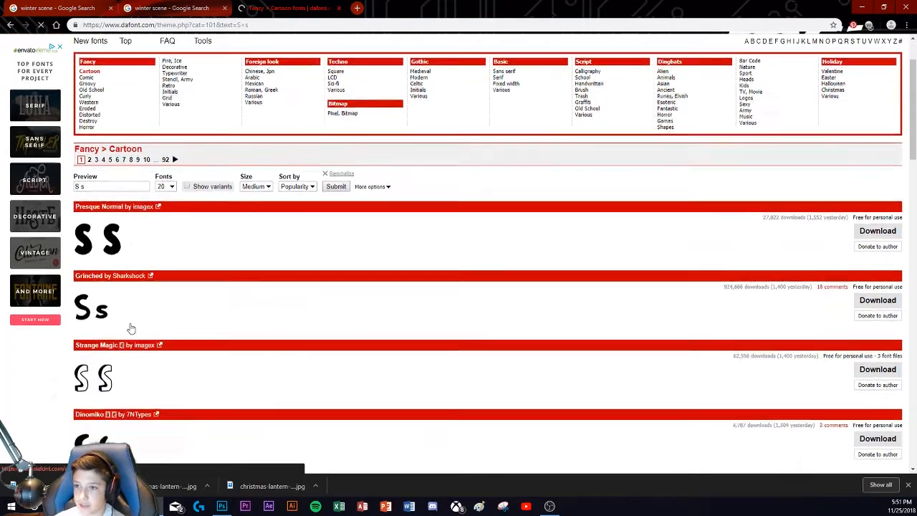
scroll(127, 328, "down", 4)
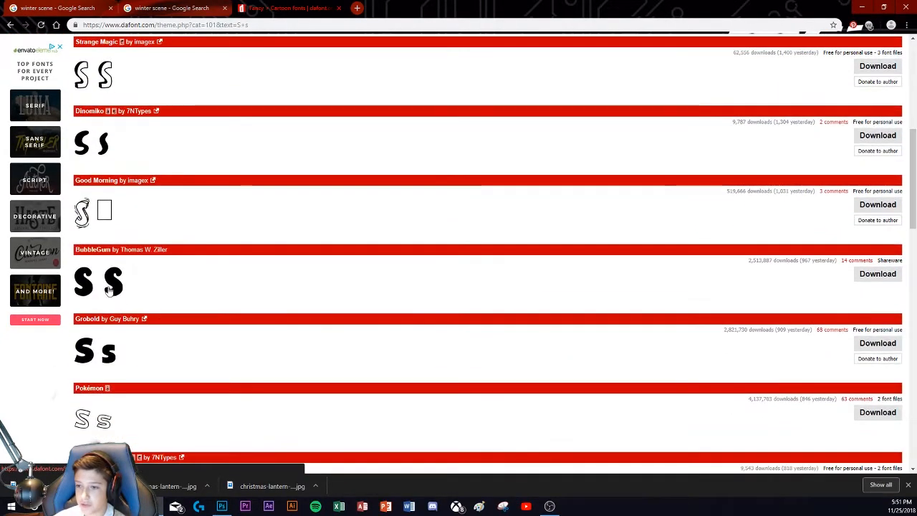
scroll(115, 283, "down", 3)
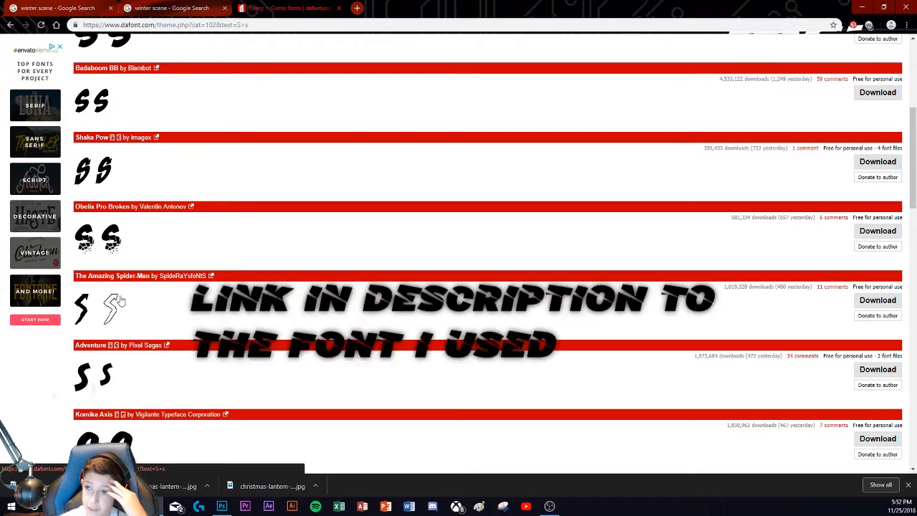
scroll(96, 304, "down", 2)
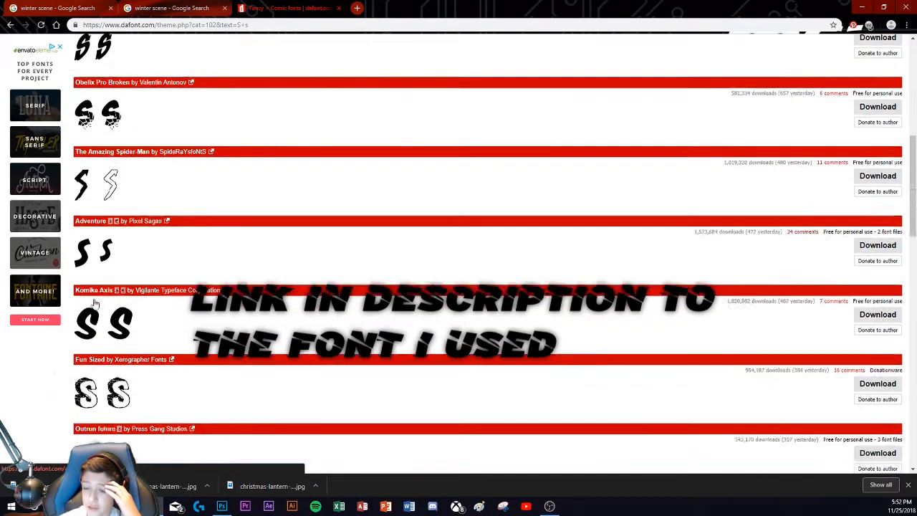
scroll(96, 304, "up", 3)
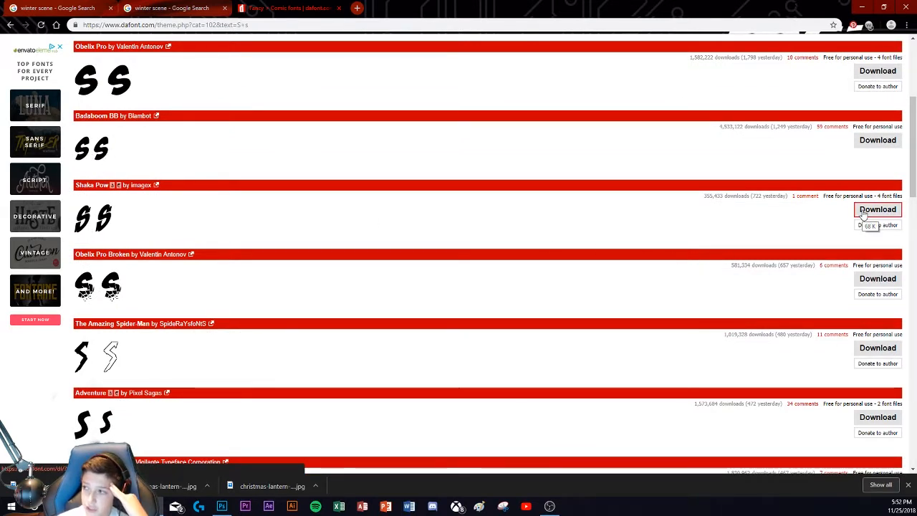
left_click(863, 213)
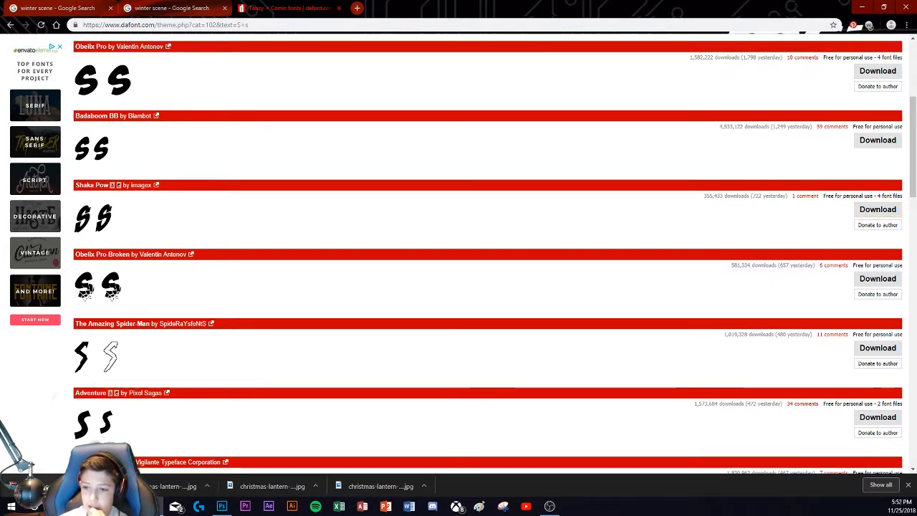
Step: Open the downloaded shaka_pow.zip in WinRAR and extract its four font files to the Desktop
left_click(99, 486)
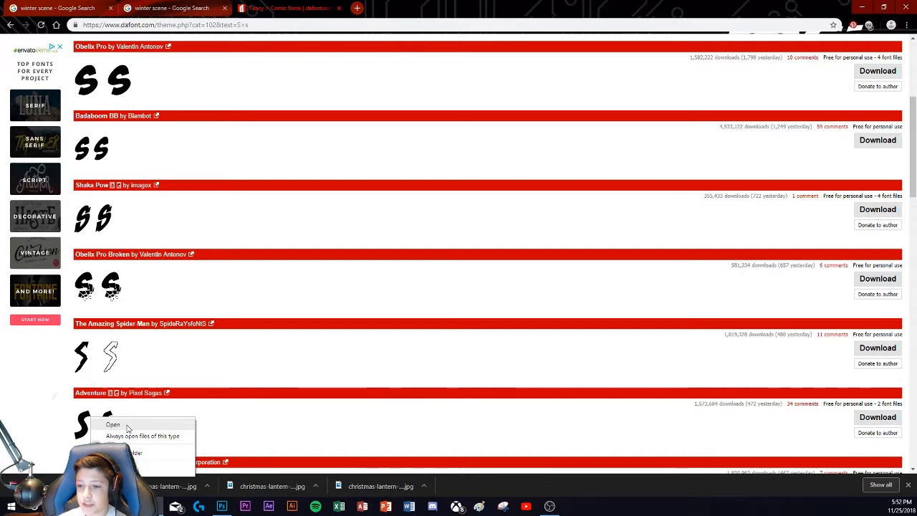
left_click(128, 428)
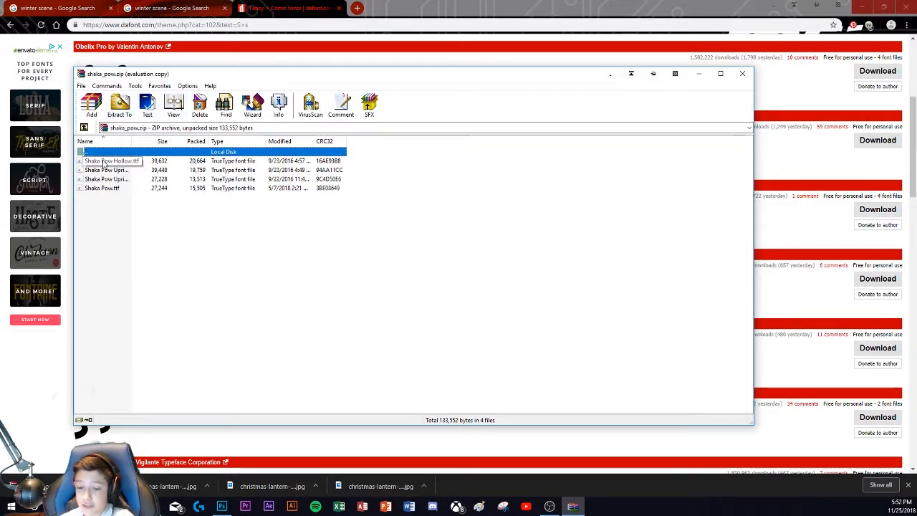
left_click_drag(102, 162, 109, 193)
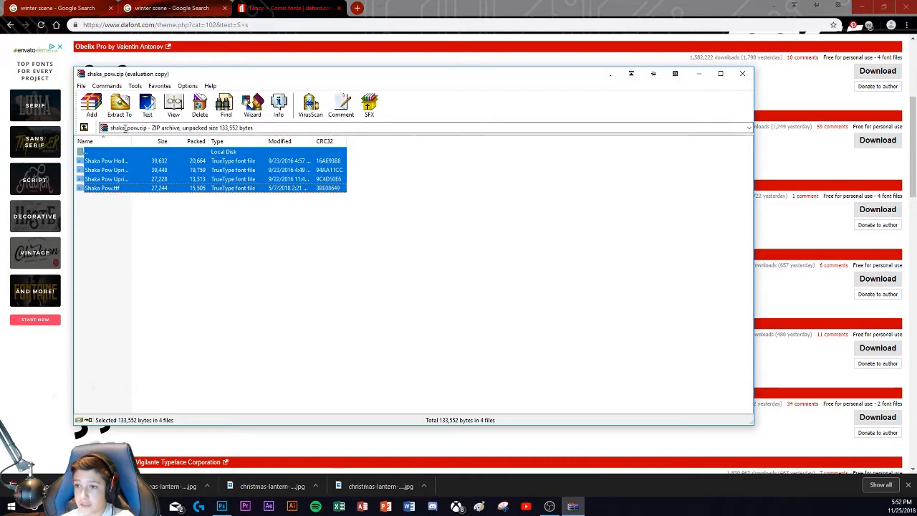
left_click(120, 106)
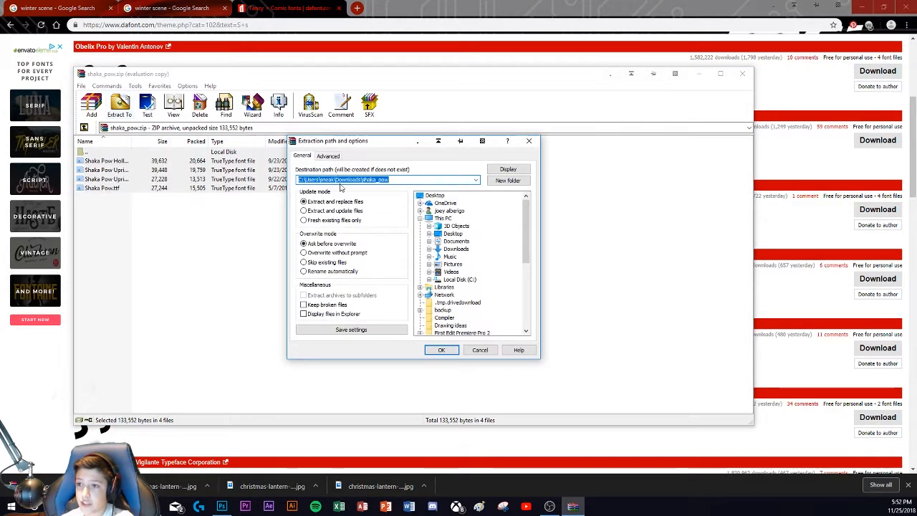
left_click(434, 195)
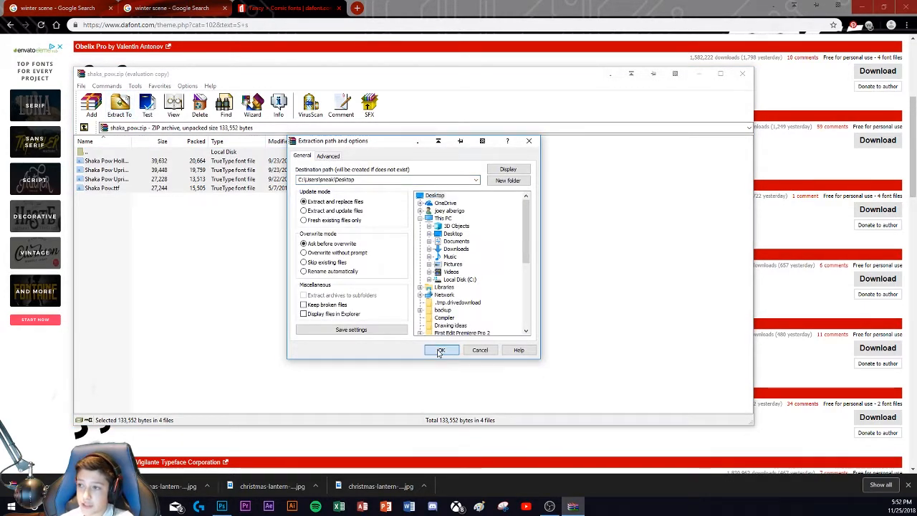
left_click(439, 350)
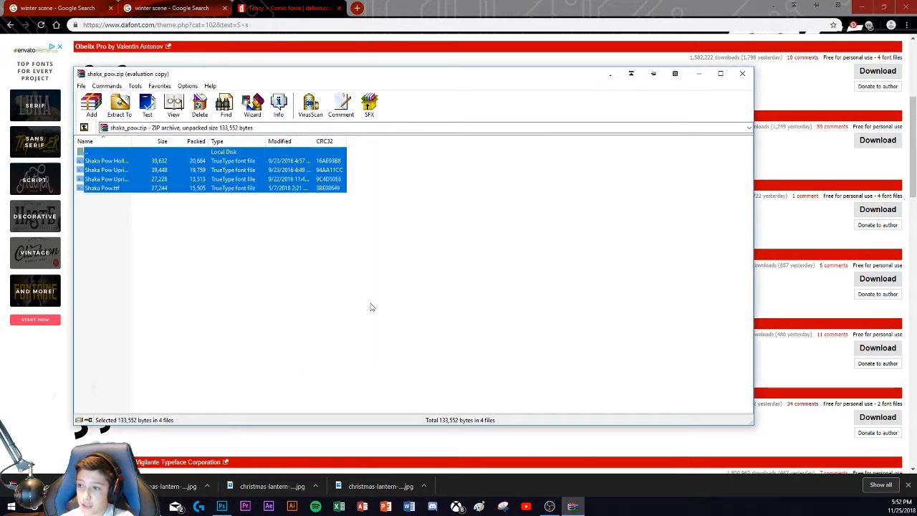
Step: Minimize the open windows to reach the desktop and install the font from Shaka Pow Upright.ttf
left_click(699, 74)
left_click(859, 5)
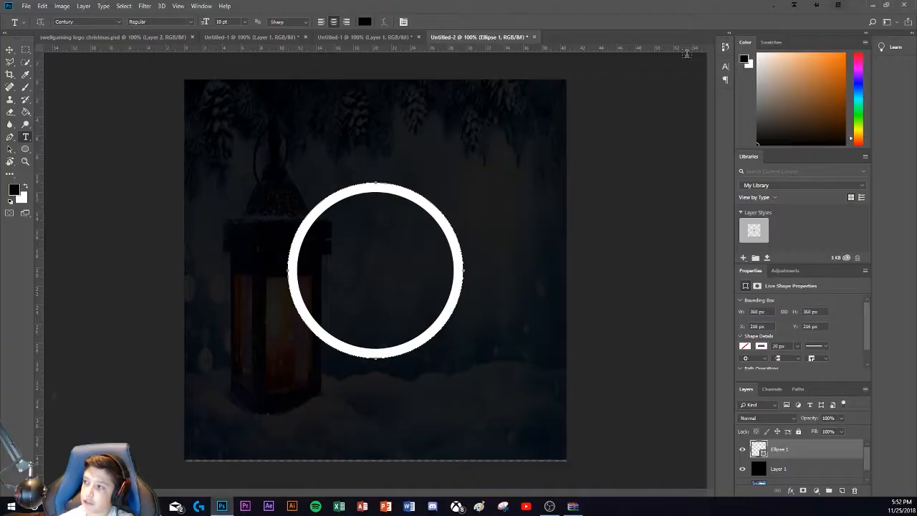
left_click(872, 5)
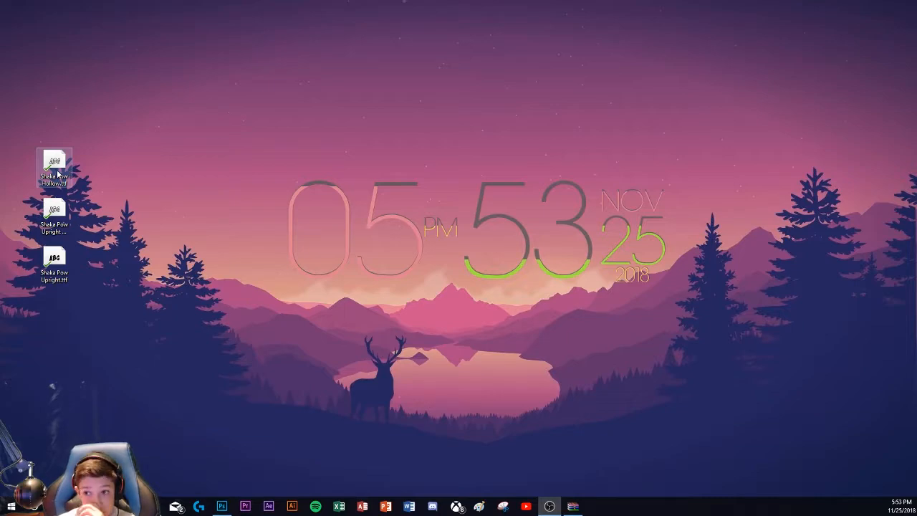
double_click(60, 266)
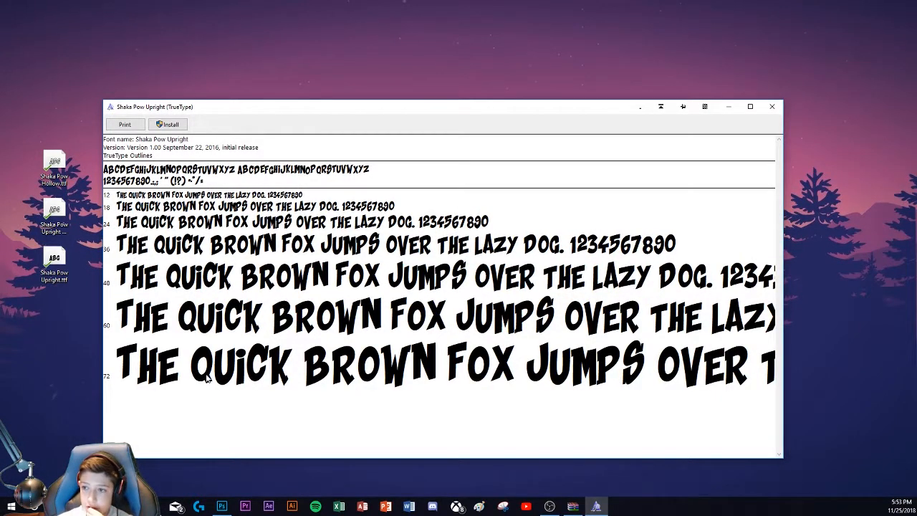
left_click(168, 125)
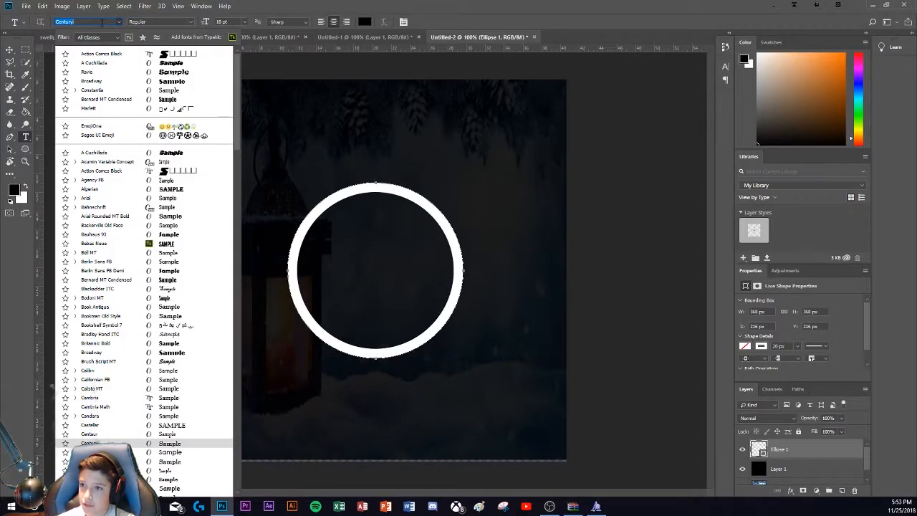
Step: Switch to Photoshop and set the Type tool's font to Shaka Pow Upright Regular
type("a")
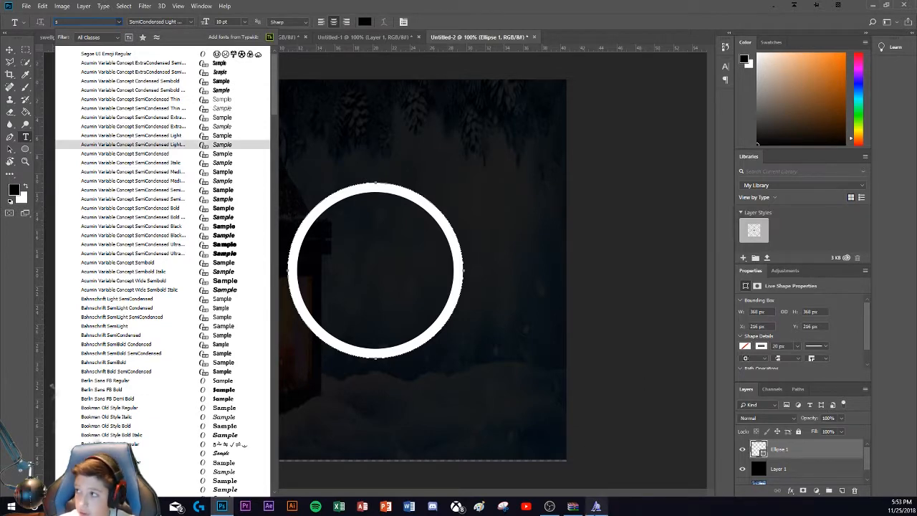
left_click(596, 505)
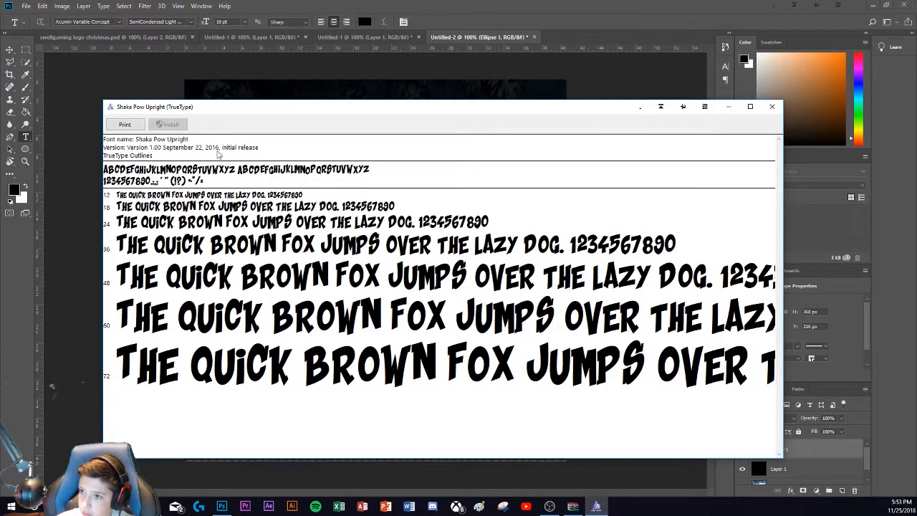
left_click(52, 387)
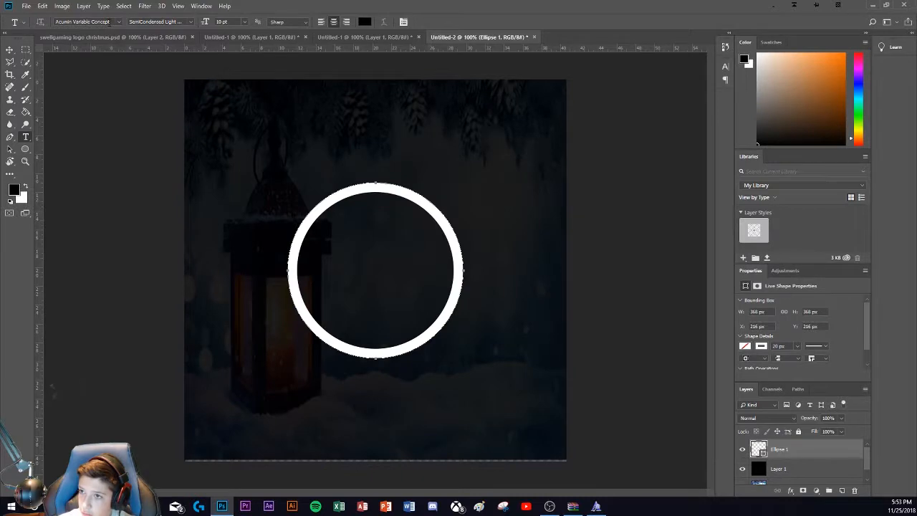
type("sha")
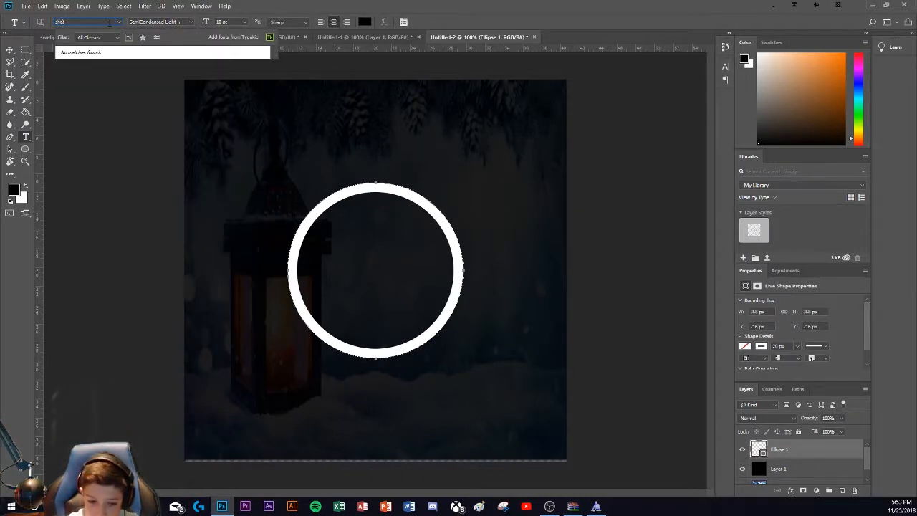
type("t")
key("BackSpace")
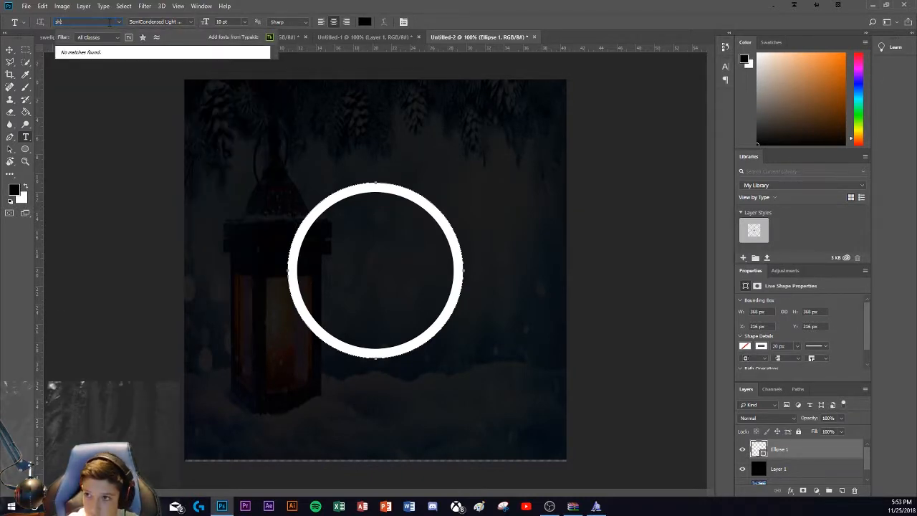
key("BackSpace")
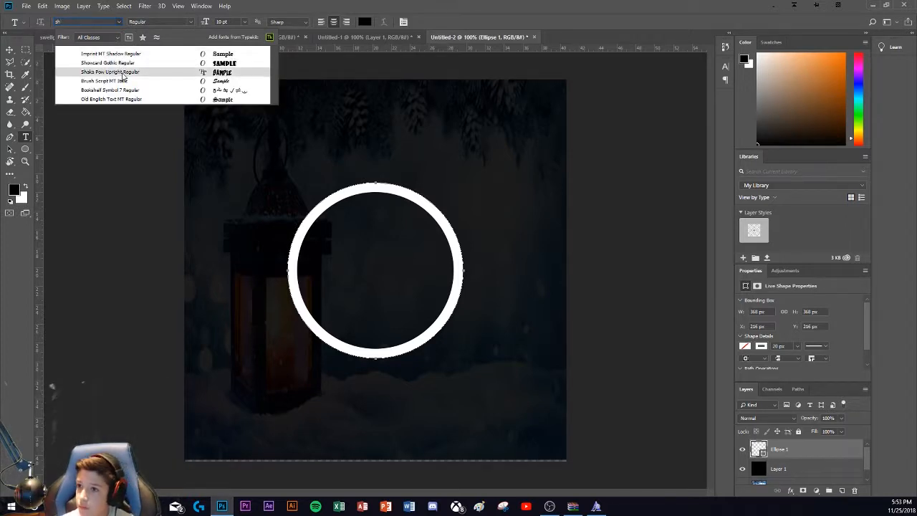
left_click(122, 74)
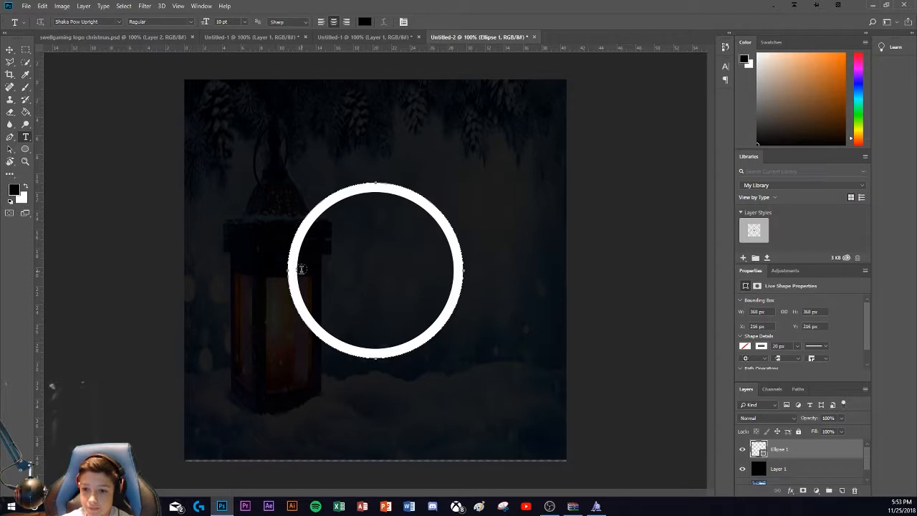
Step: Add a text layer with the letter S above the white ring and set its colour to white (ffffff)
left_click(325, 268)
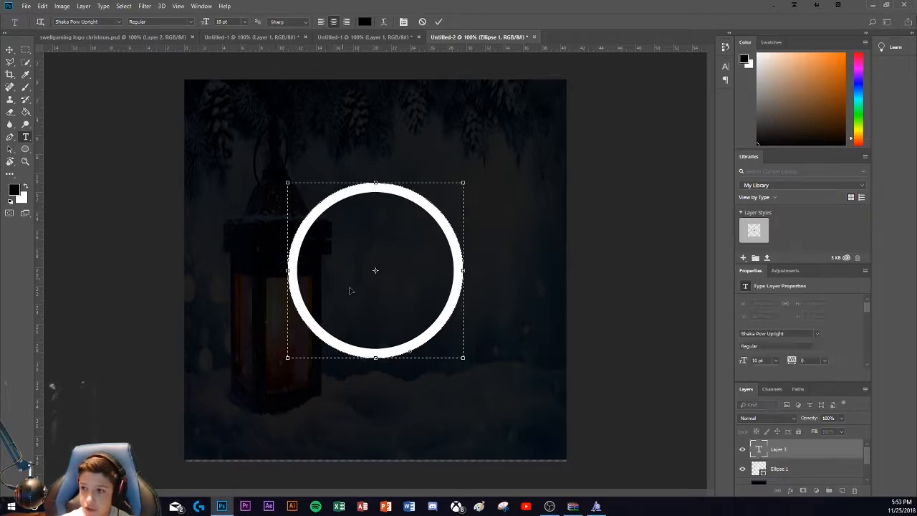
left_click(284, 123)
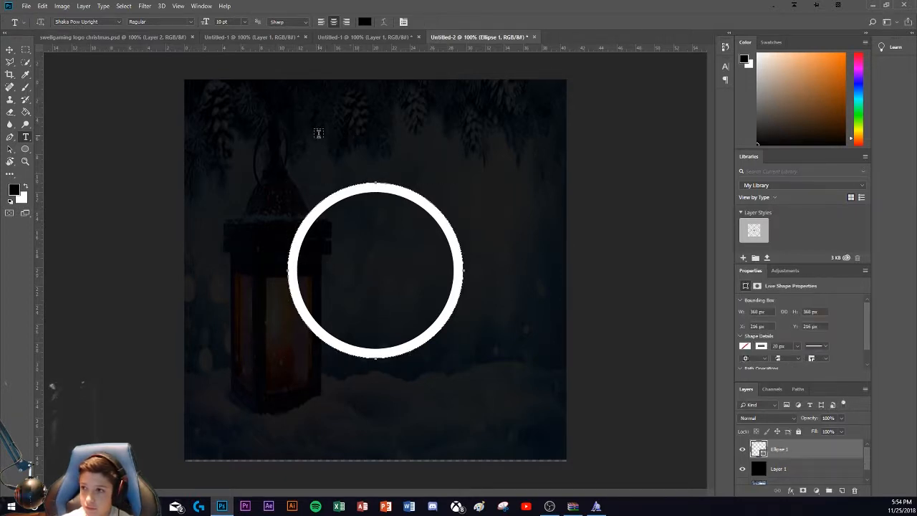
left_click(318, 136)
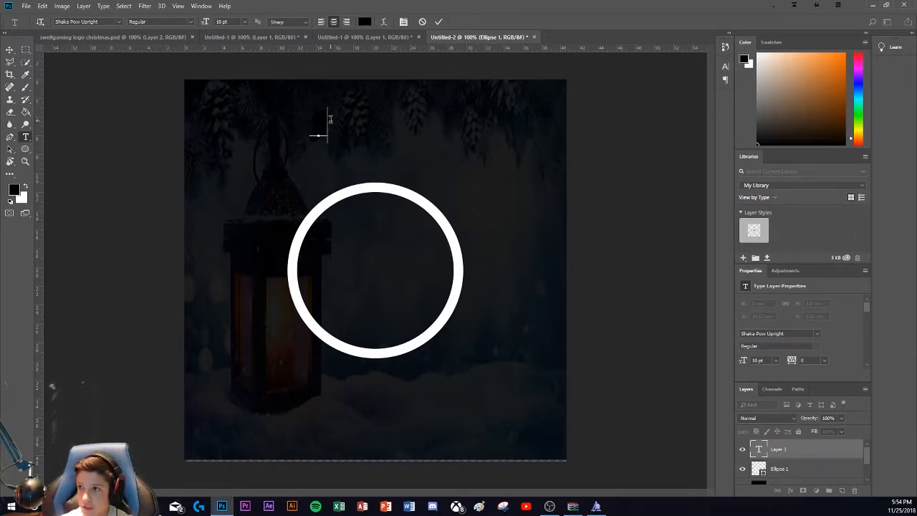
left_click(364, 22)
type("ffffff")
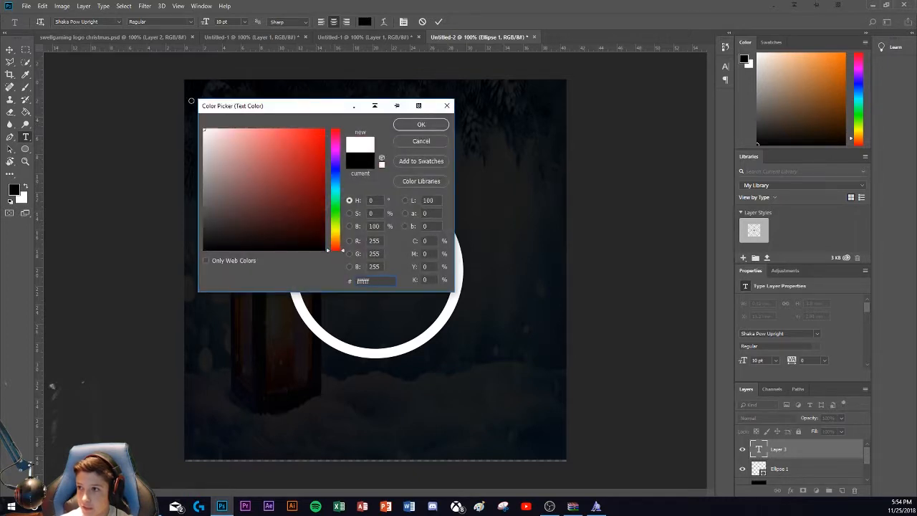
left_click(421, 124)
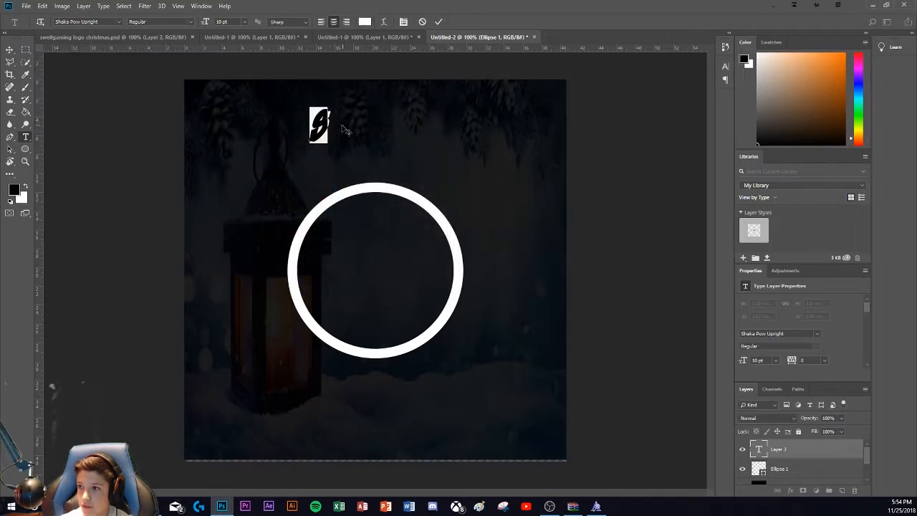
left_click(333, 121)
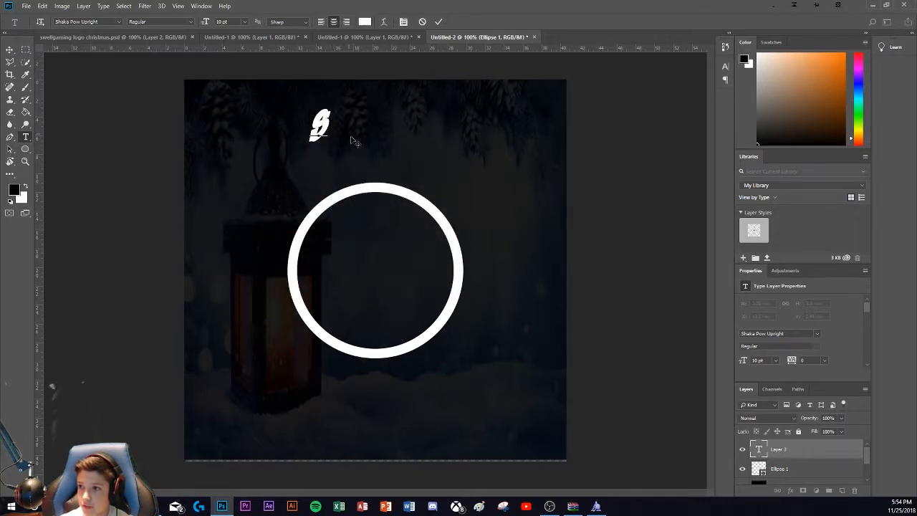
left_click(439, 22)
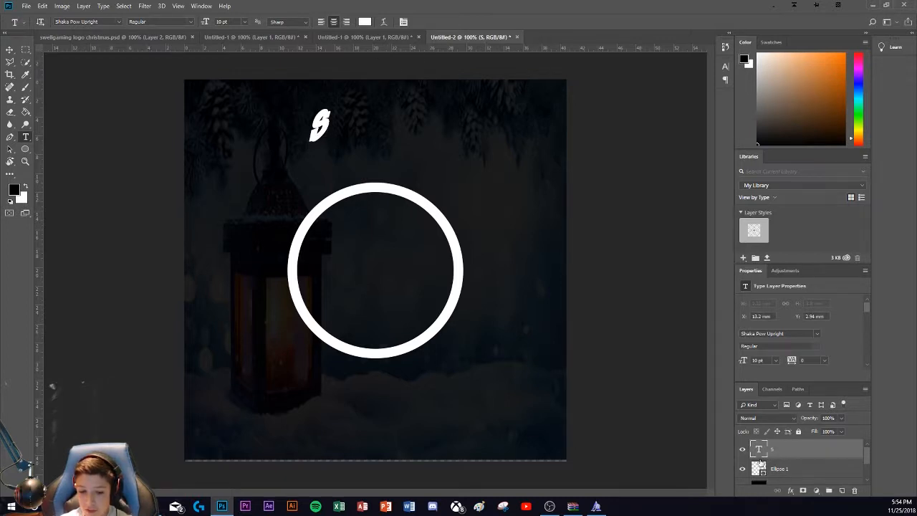
Step: Scale the letter S to about 612% and centre it over the white ring
key("ctrl+t")
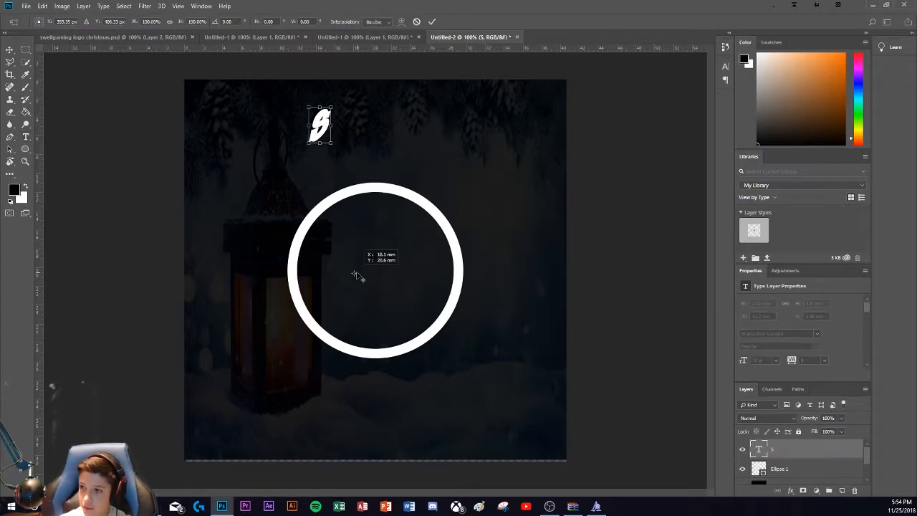
left_click_drag(356, 275, 475, 92)
left_click_drag(406, 220, 370, 288)
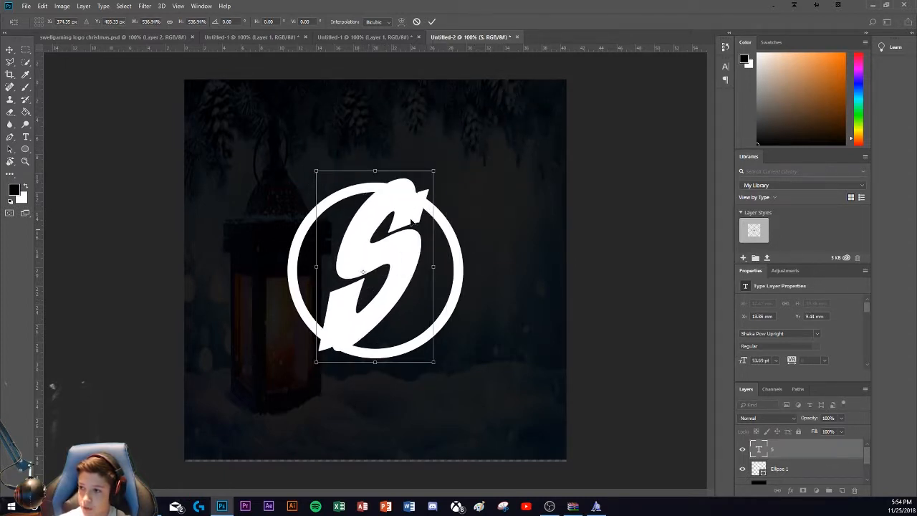
left_click_drag(434, 170, 448, 149)
left_click_drag(387, 237, 380, 258)
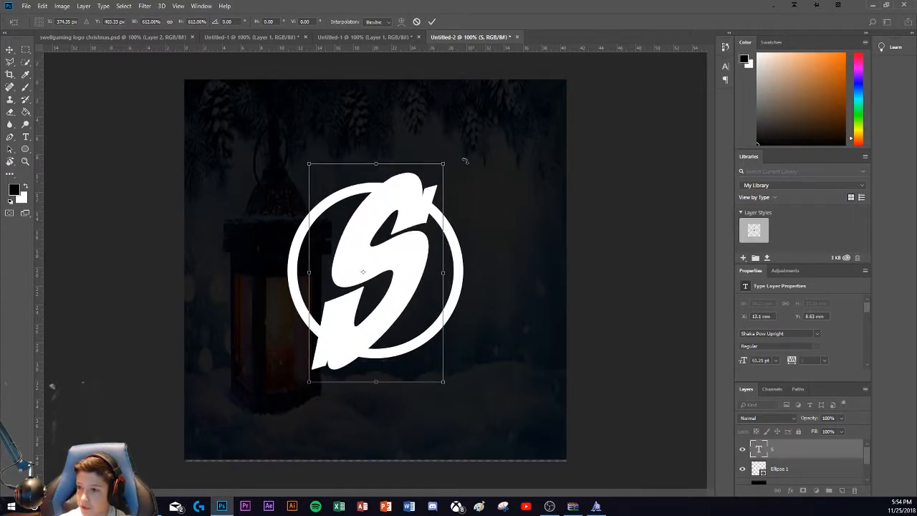
left_click(431, 22)
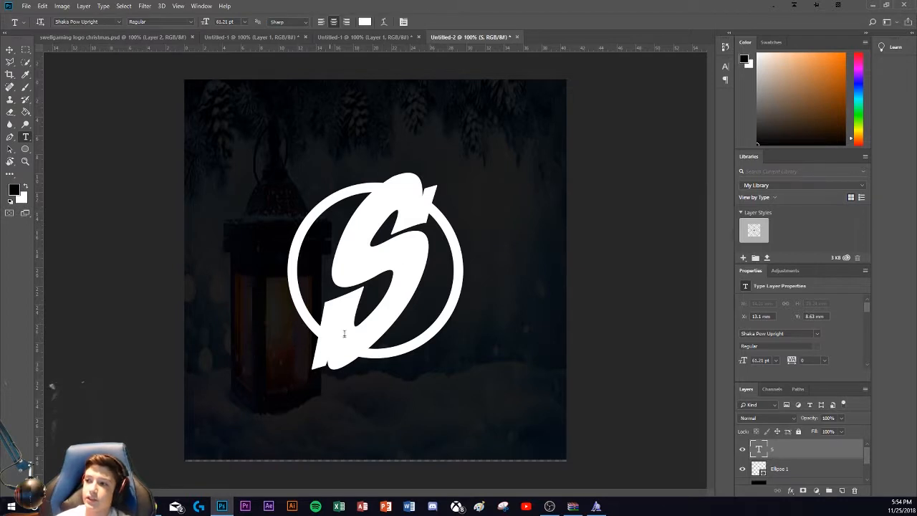
Step: Rasterize the S and Ellipse 1 layers and duplicate the S layer
left_click(788, 451)
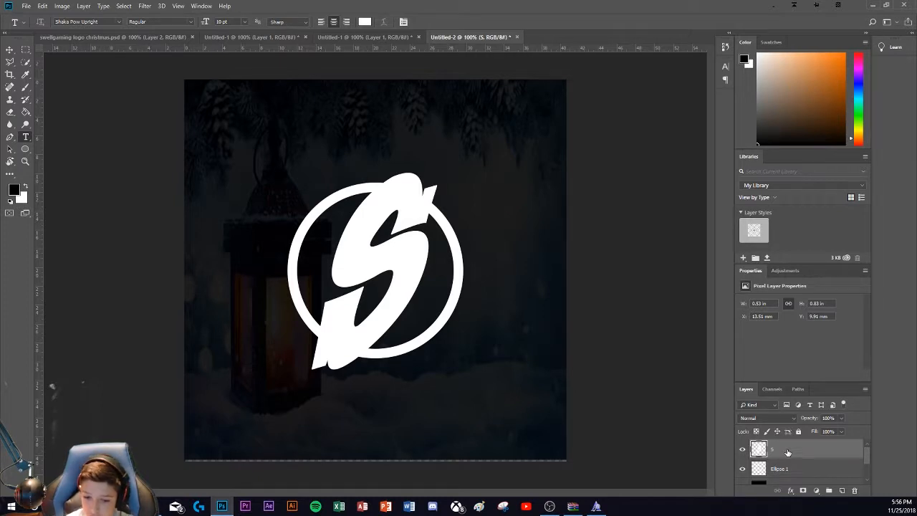
key("ctrl+j")
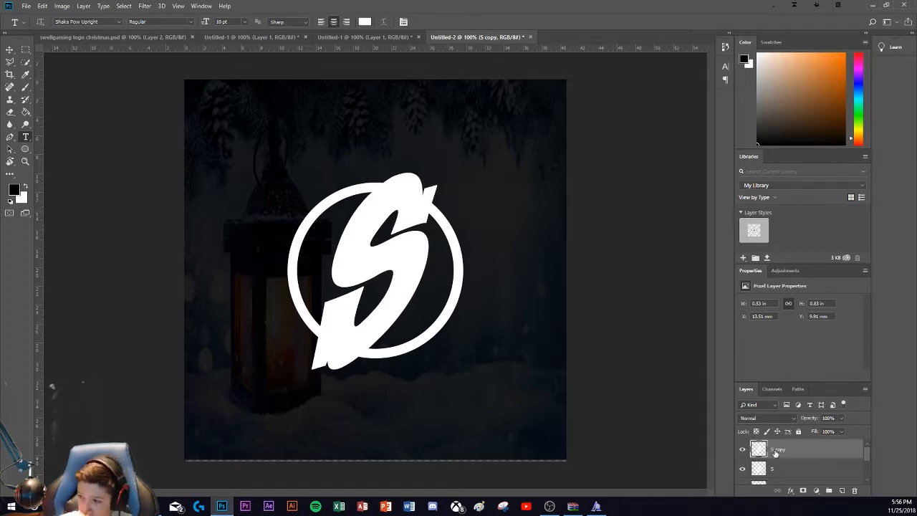
Step: Cut a gap around the S out of the Ellipse 1 ring, using the S outline selection expanded by 15 pixels
scroll(777, 472, "down", 1)
left_click(778, 469)
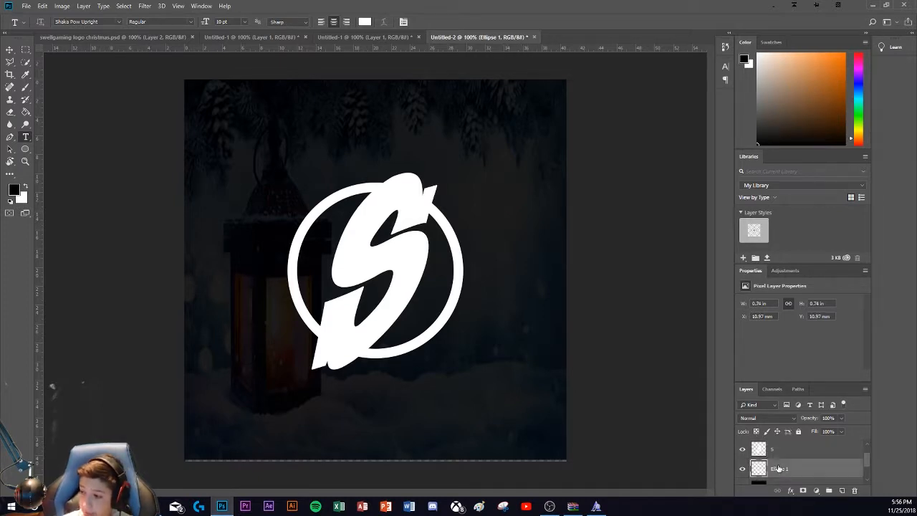
left_click(761, 449, "ctrl")
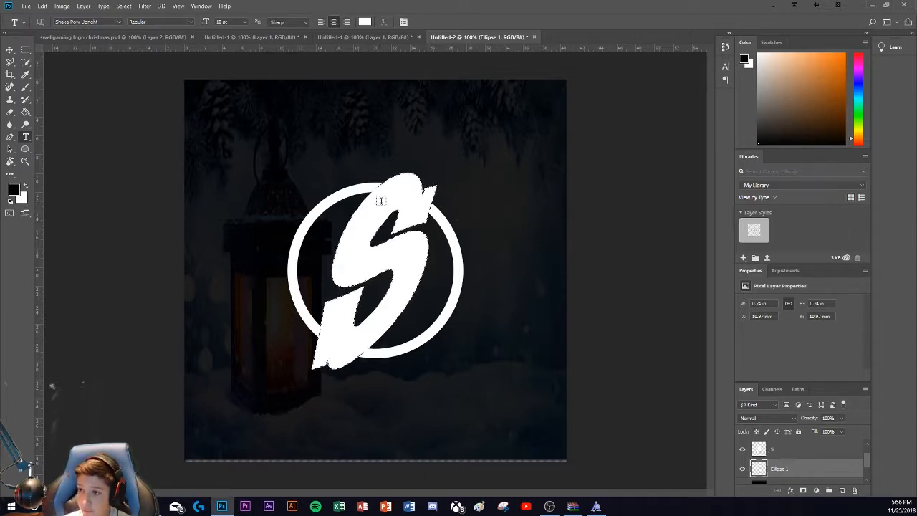
left_click(122, 8)
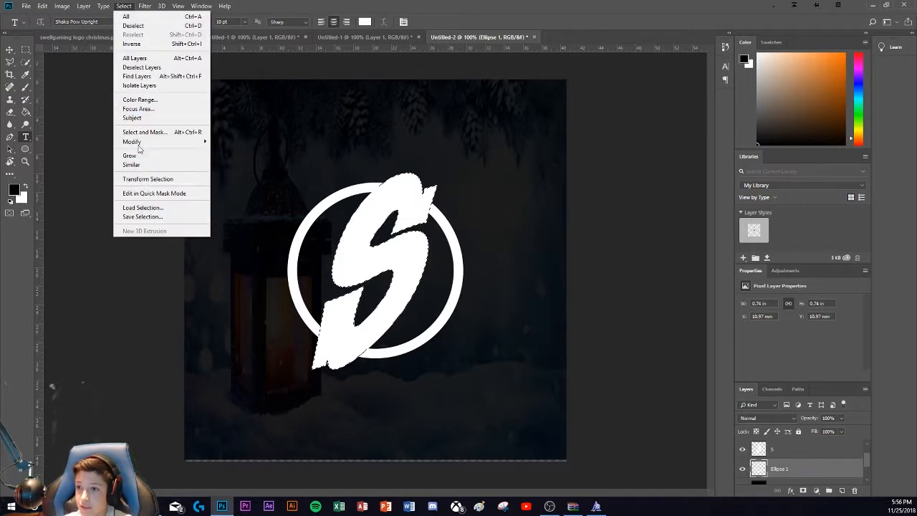
mouse_move(150, 143)
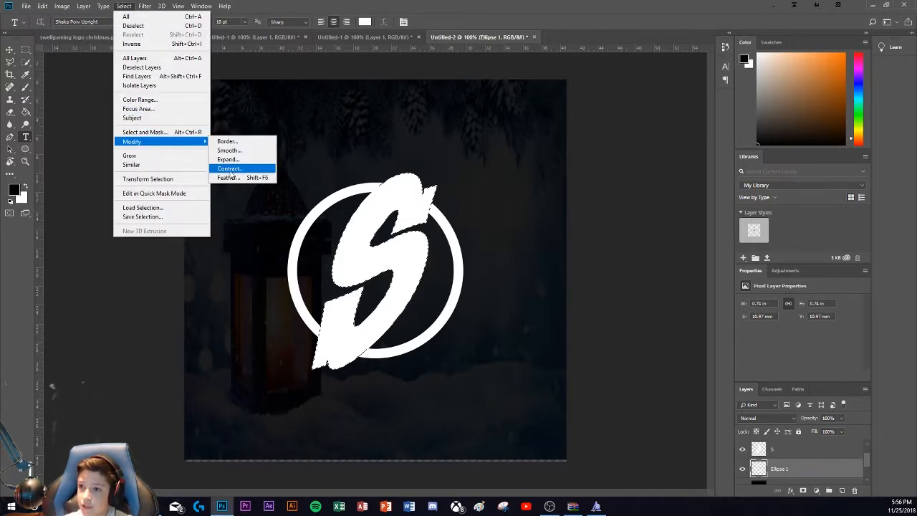
left_click(230, 159)
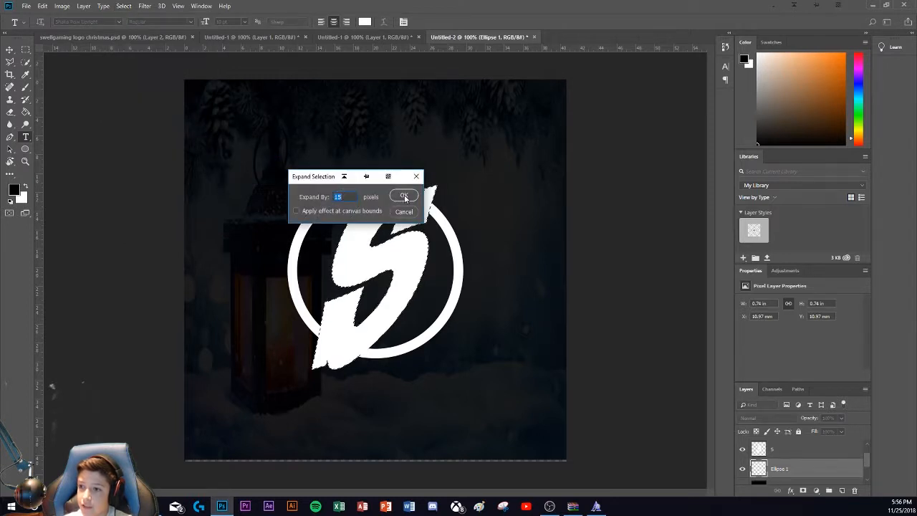
left_click(403, 197)
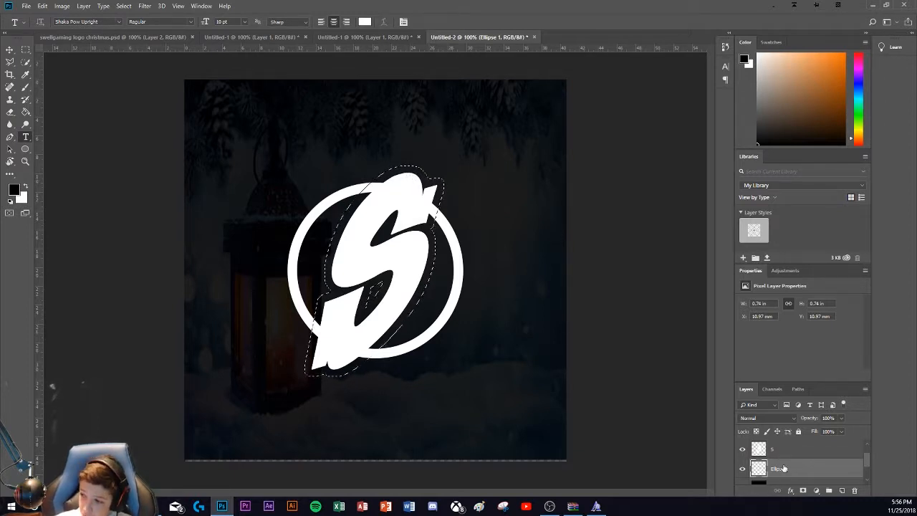
key("ctrl+j")
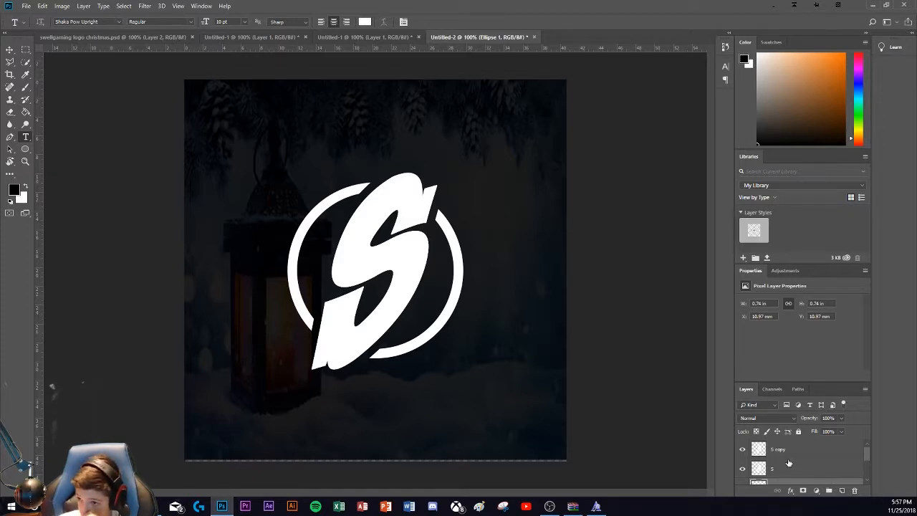
Step: Open the layer style settings of the S copy layer and show the preset styles
scroll(788, 464, "down", 1)
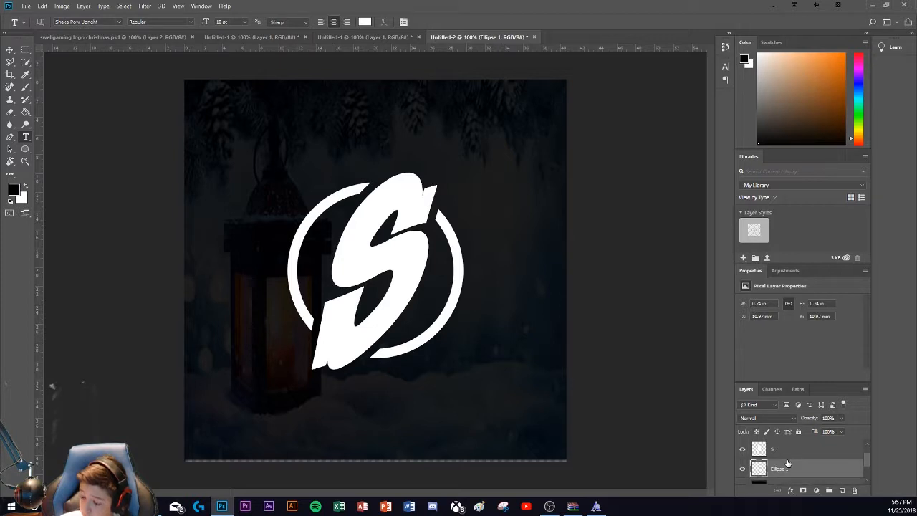
scroll(795, 468, "up", 1)
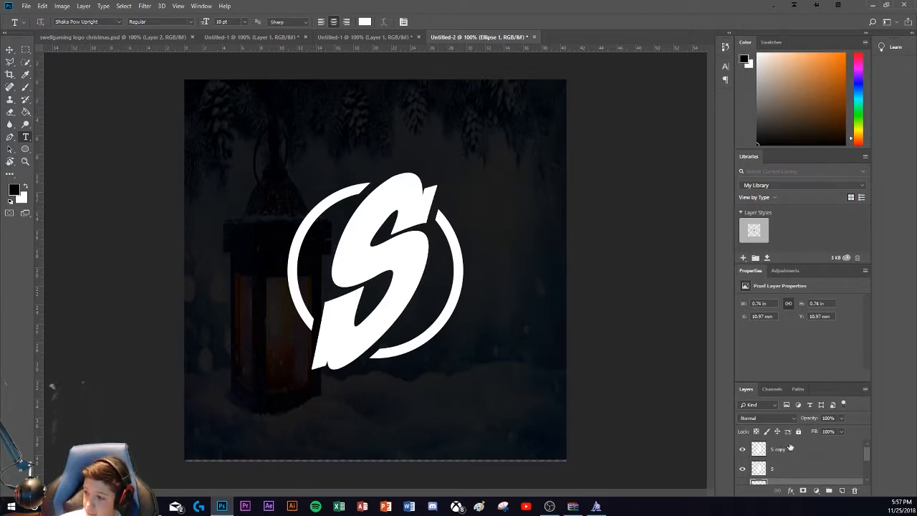
left_click(797, 449)
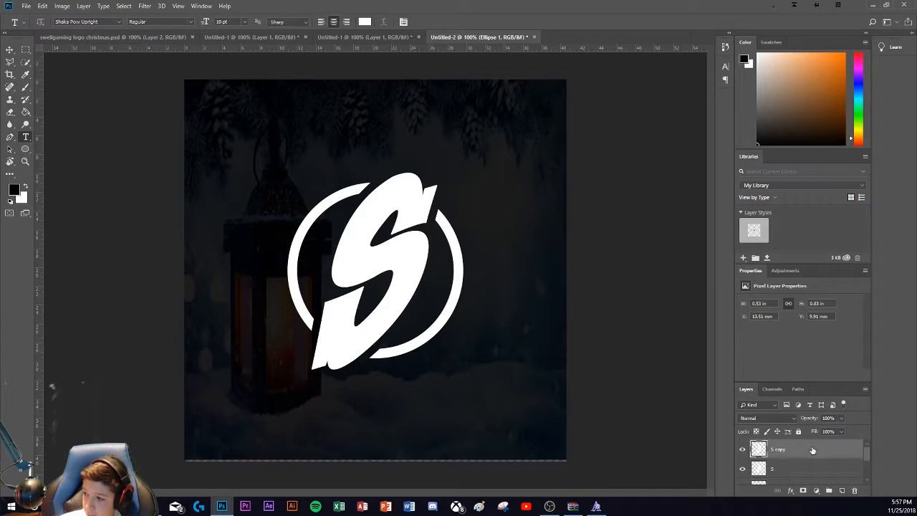
key("h")
left_click_drag(0, 137, 279, 133)
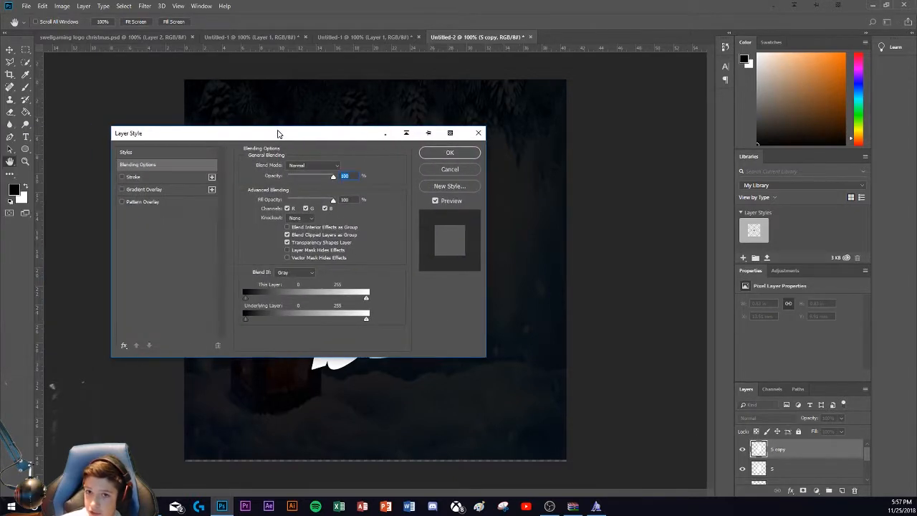
left_click(136, 153)
Step: Browse the preset styles for a look that suits the letter S
scroll(285, 241, "down", 5)
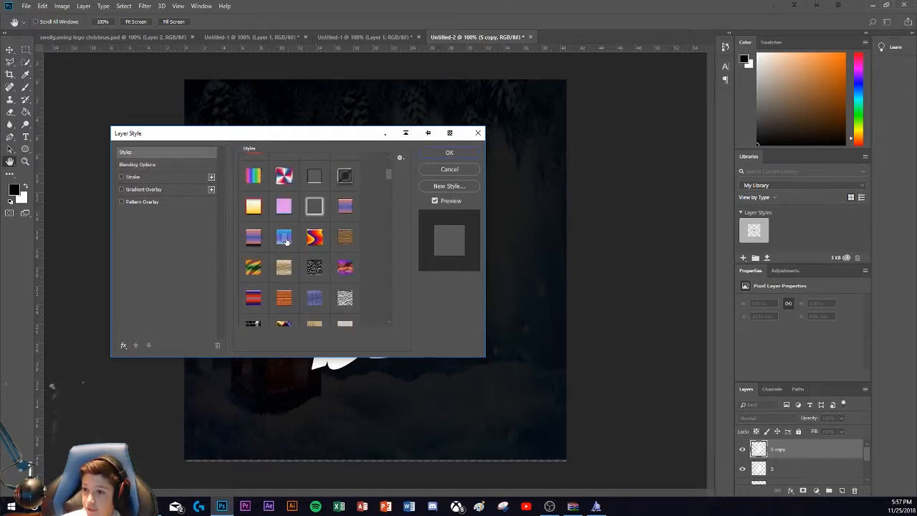
scroll(285, 241, "down", 10)
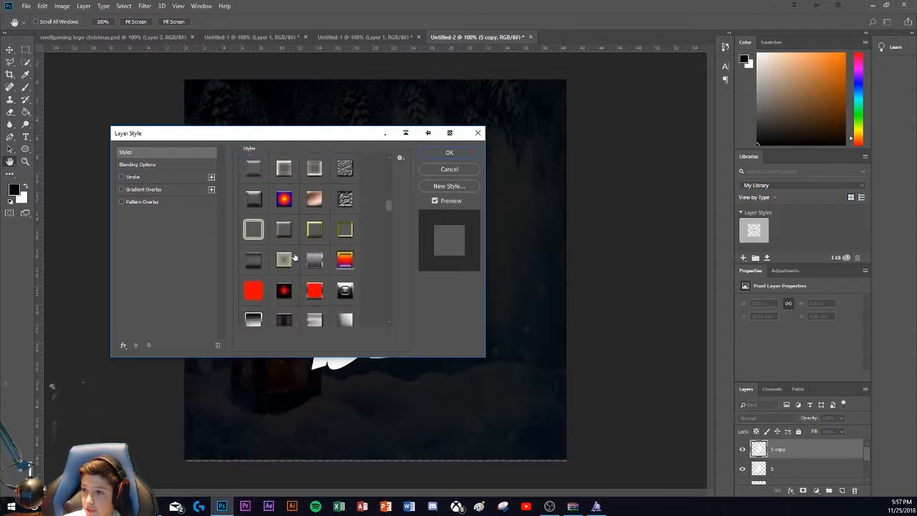
scroll(294, 255, "down", 8)
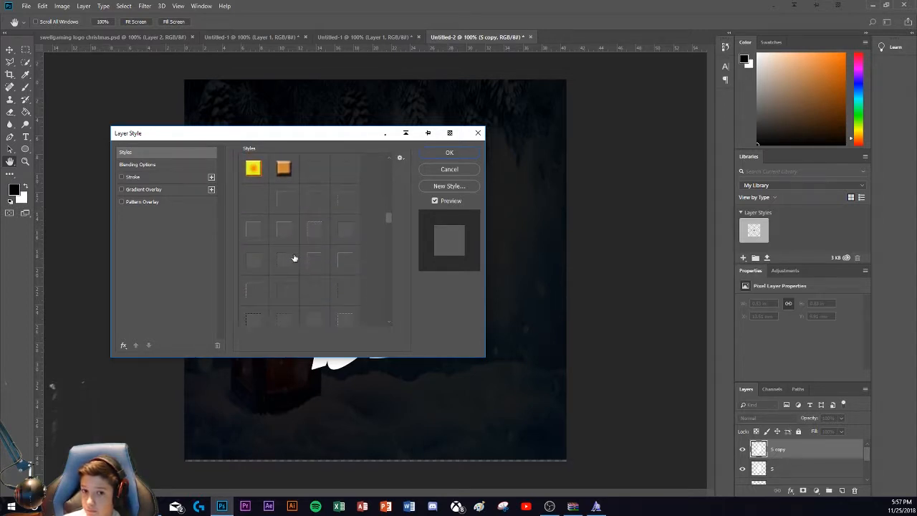
scroll(293, 254, "up", 5)
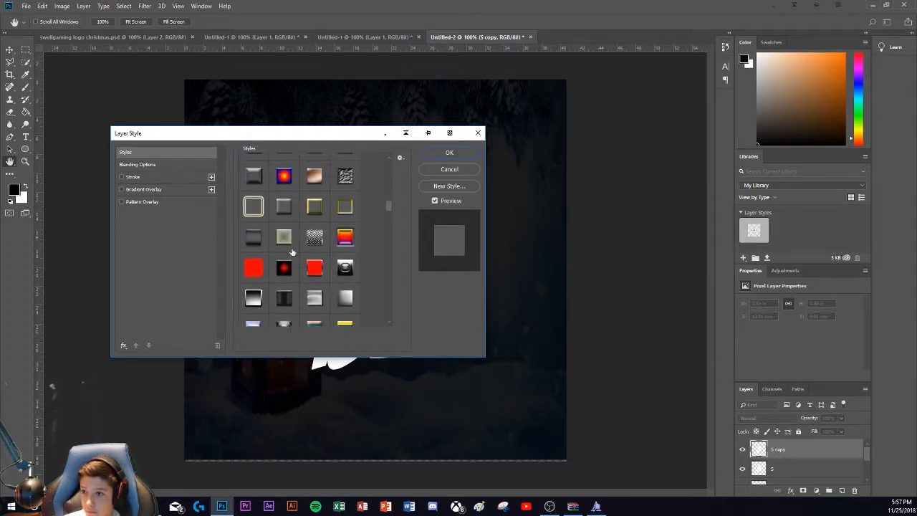
scroll(292, 252, "up", 8)
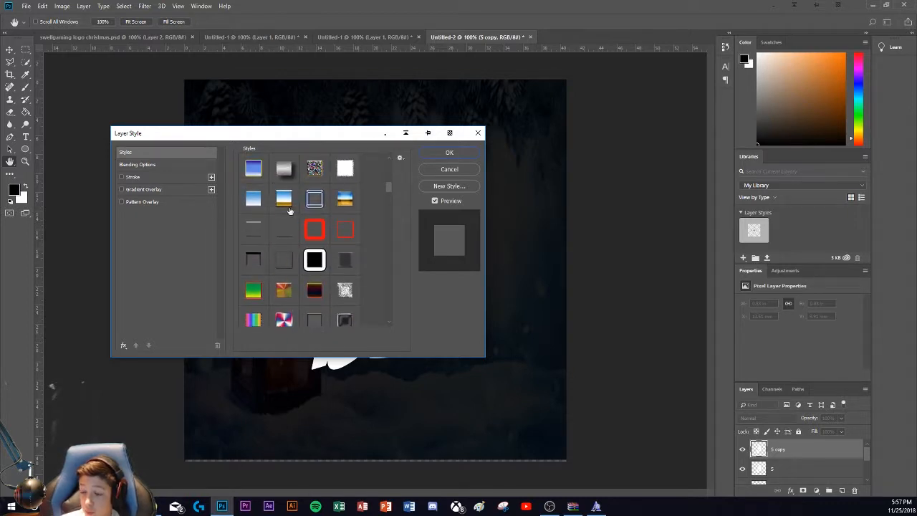
scroll(290, 200, "up", 8)
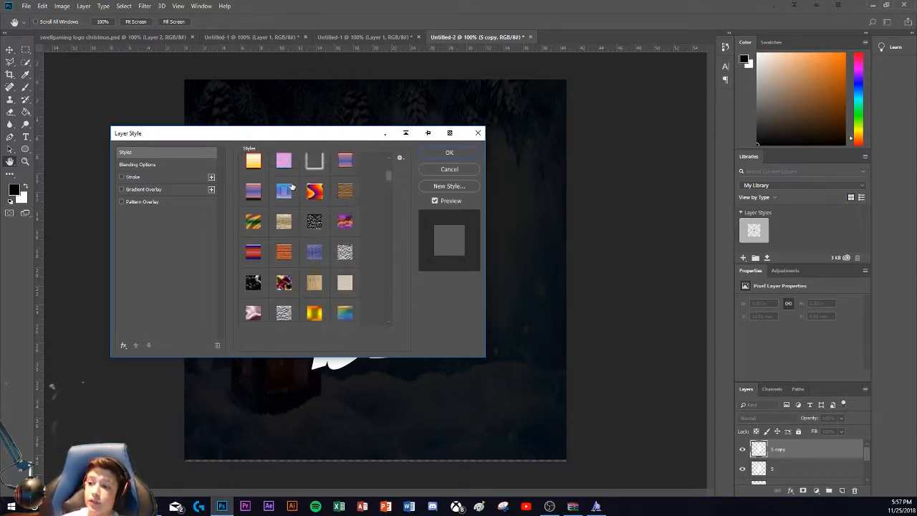
scroll(291, 185, "up", 6)
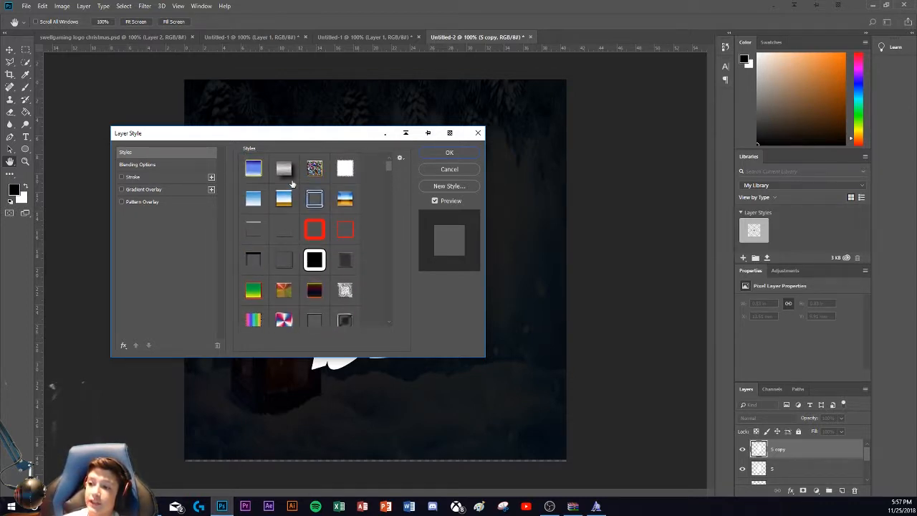
left_click(401, 157)
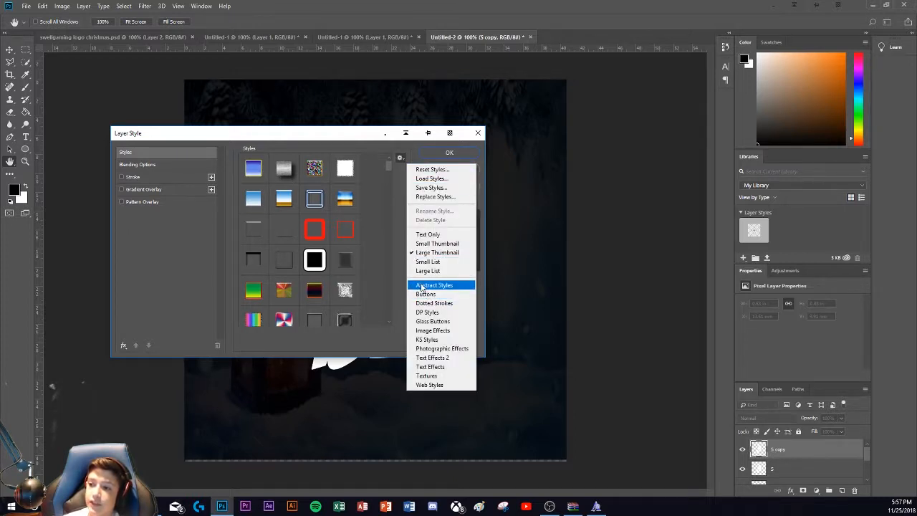
left_click(432, 357)
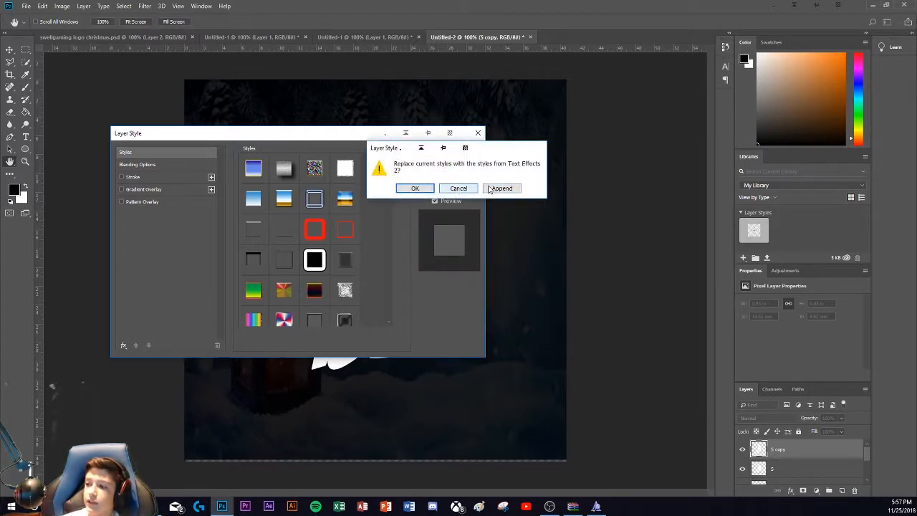
left_click(461, 188)
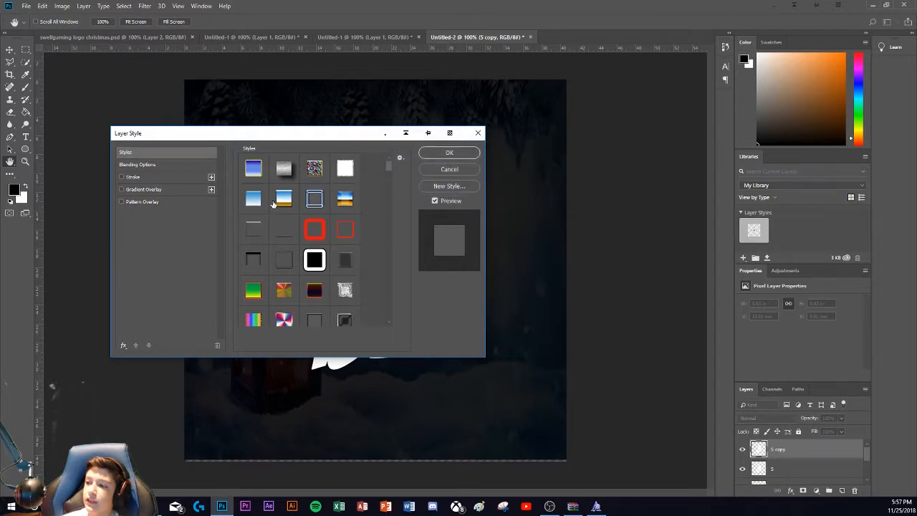
Step: Apply the preset style with a green-to-yellow gradient and a red and black stroke to the S copy layer
scroll(272, 204, "down", 5)
scroll(272, 204, "up", 5)
scroll(271, 202, "down", 5)
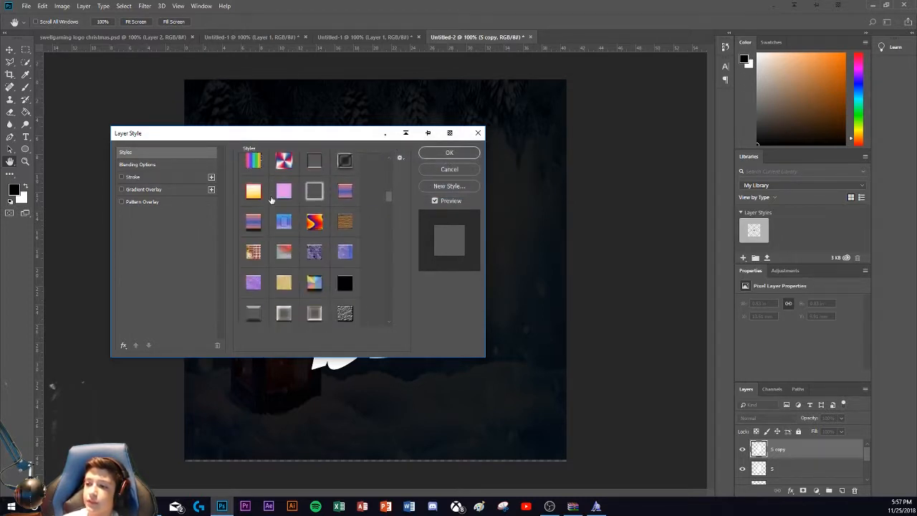
scroll(272, 202, "down", 6)
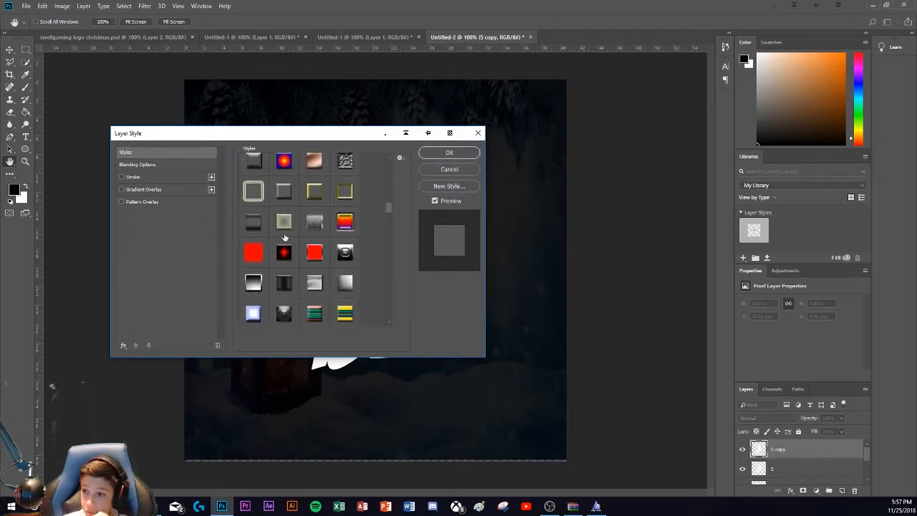
scroll(284, 237, "down", 5)
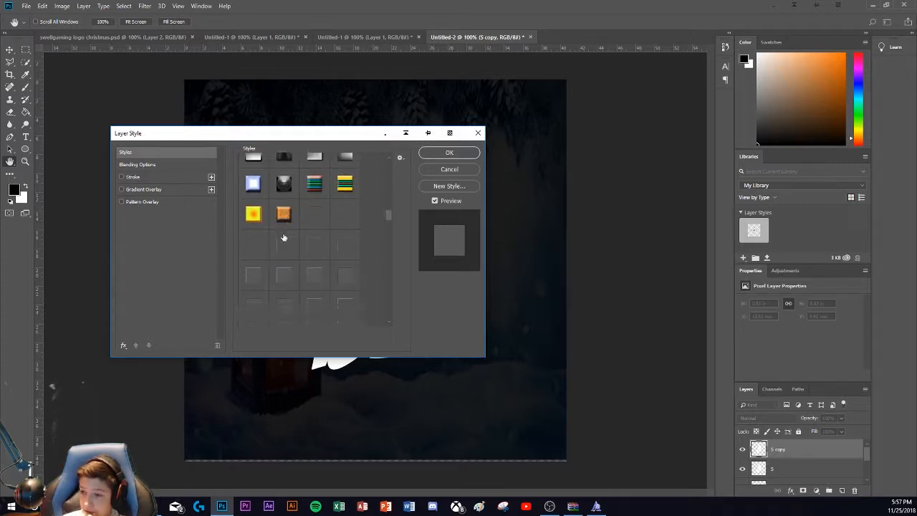
scroll(284, 237, "up", 8)
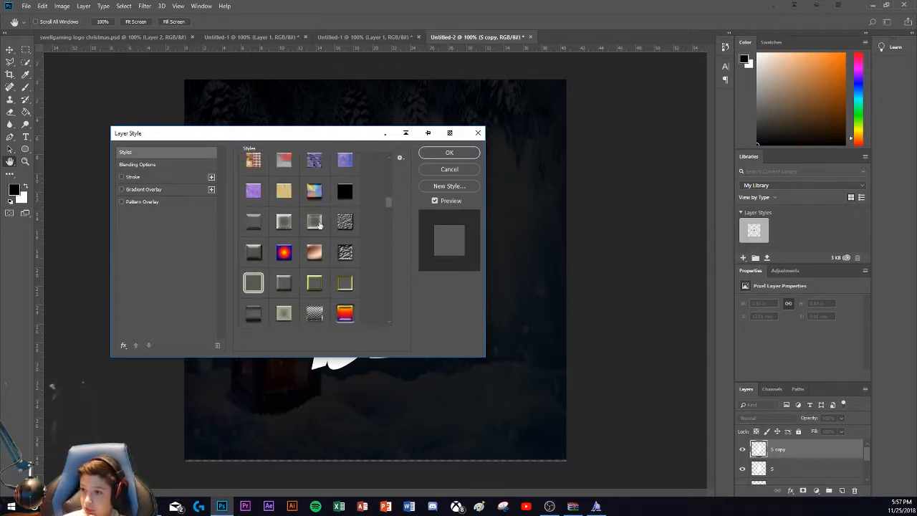
left_click_drag(386, 200, 365, 292)
left_click(282, 166)
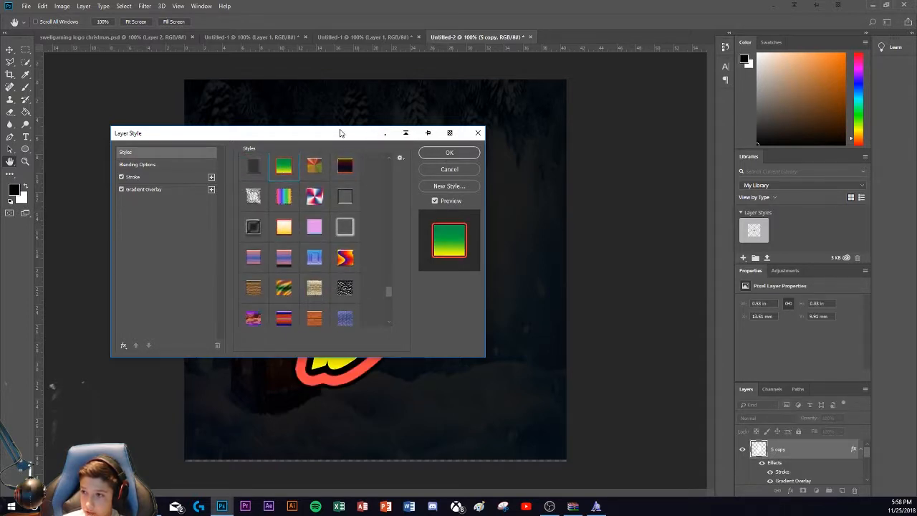
Step: Set the stroke size of the S copy layer to 7 px and accept the layer style
left_click_drag(342, 132, 719, 143)
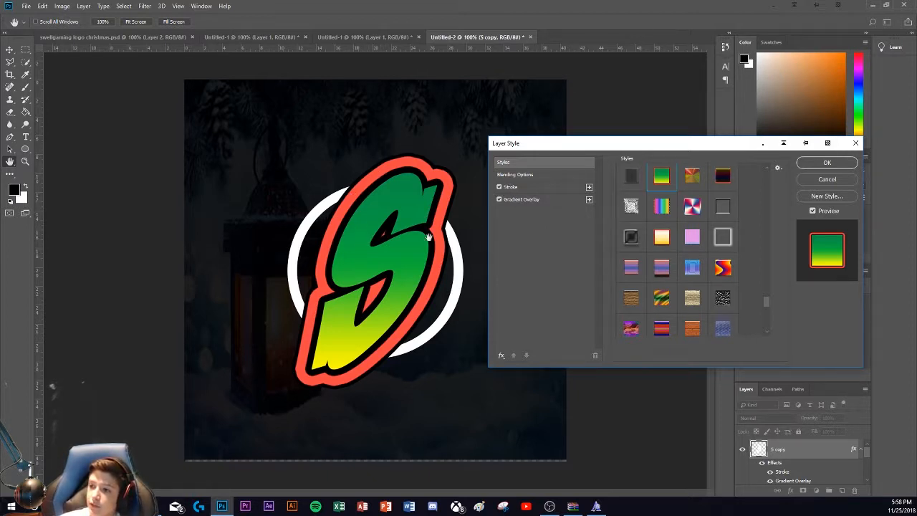
left_click(539, 189)
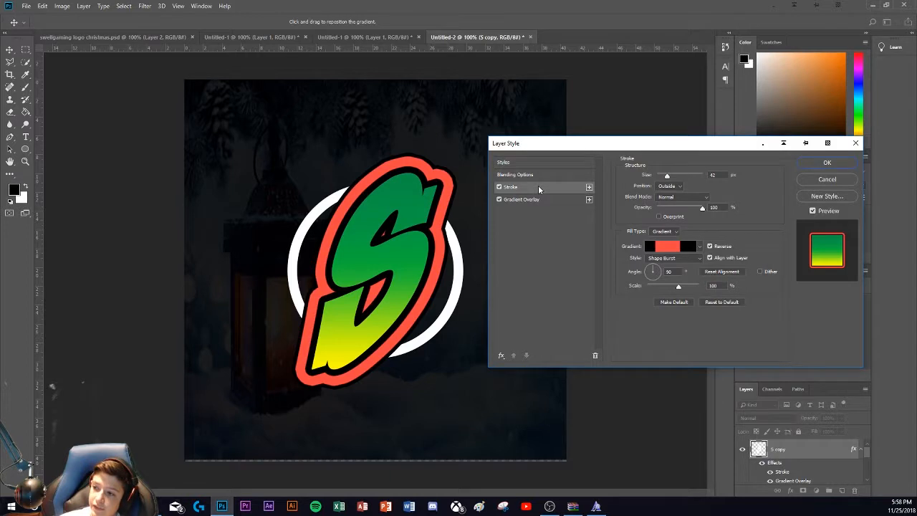
double_click(719, 175)
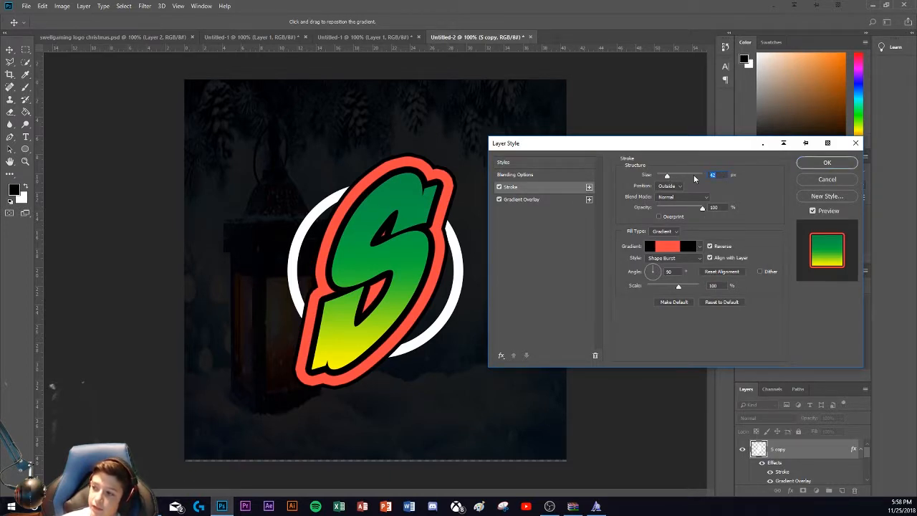
type("7")
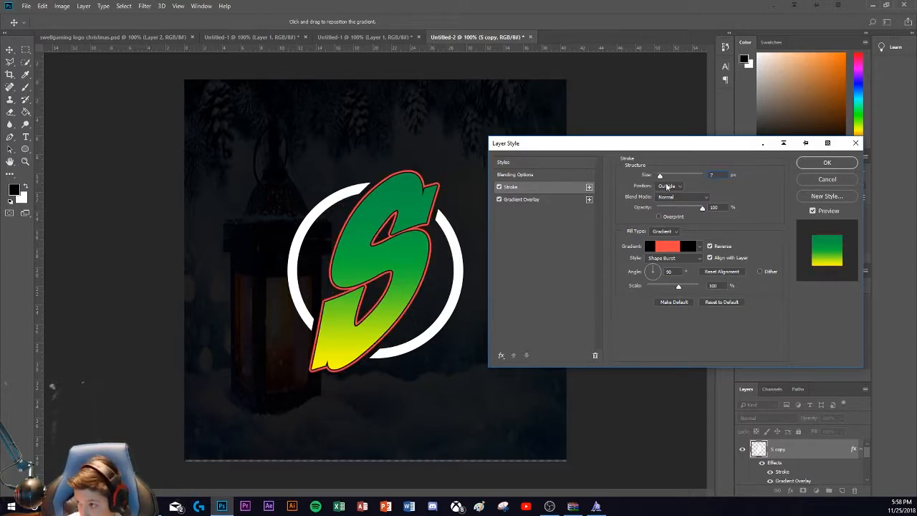
left_click(826, 162)
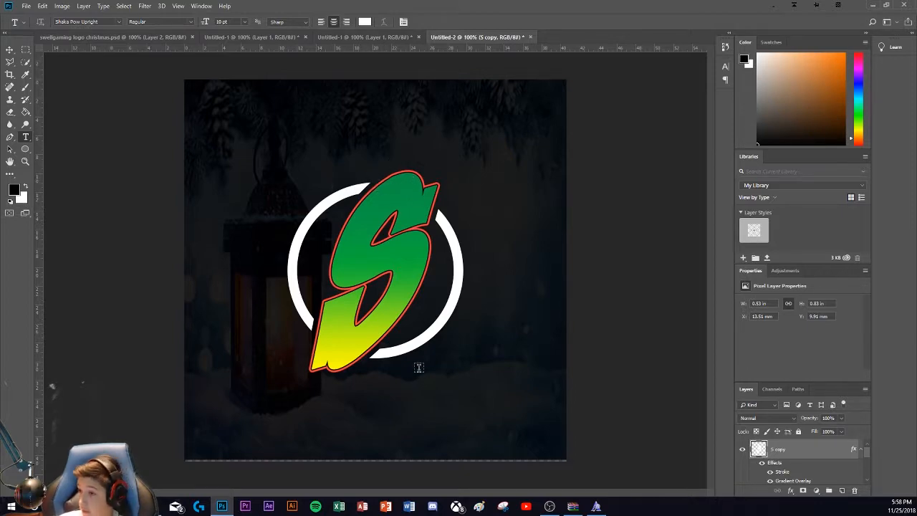
Step: Switch to the browser, search Google Images for santa hat clipart and open the red hat with the thick black outline from The Craft Chop
left_click(198, 506)
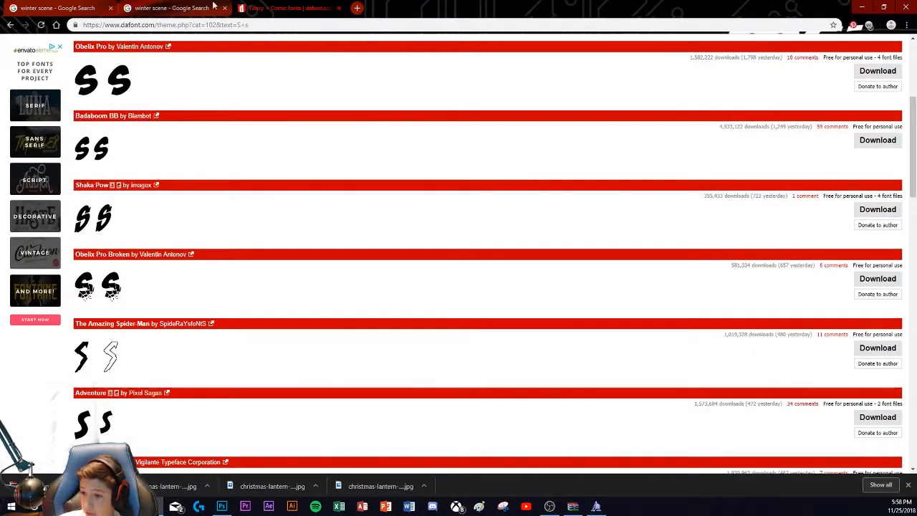
left_click(357, 8)
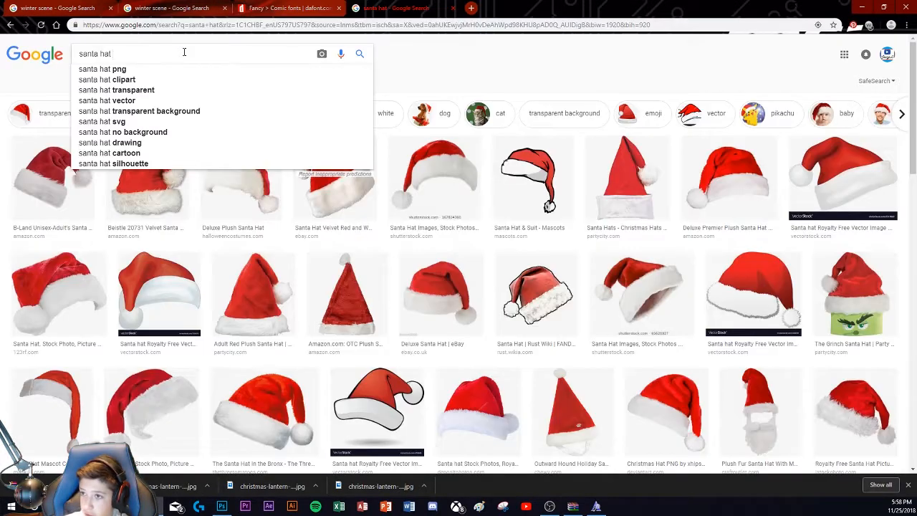
type("clipart")
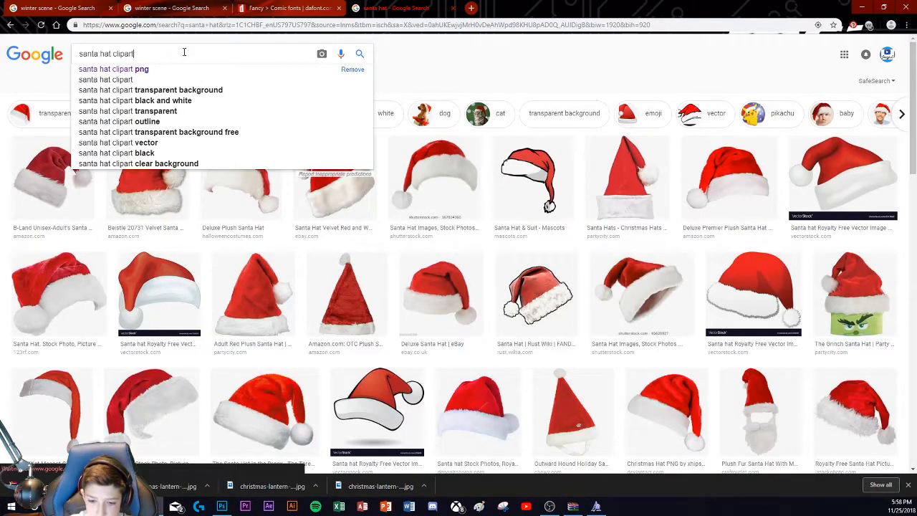
key("Return")
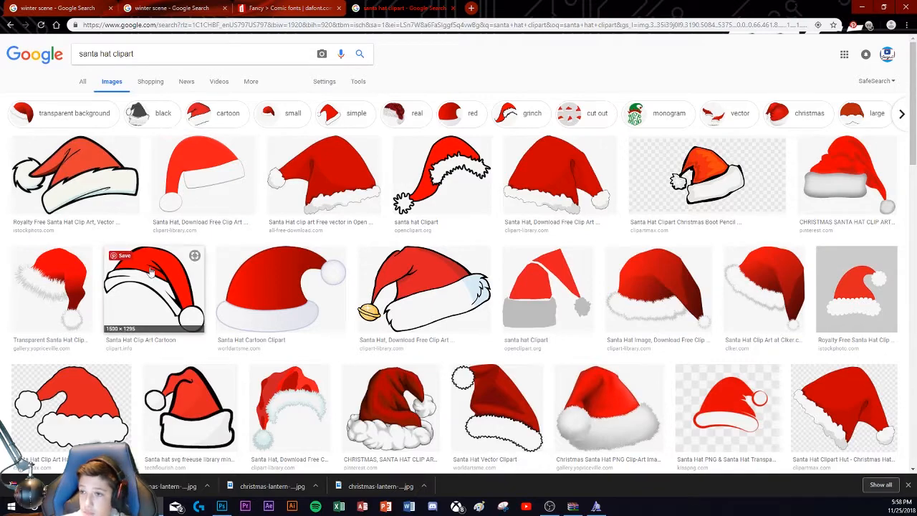
scroll(154, 279, "down", 3)
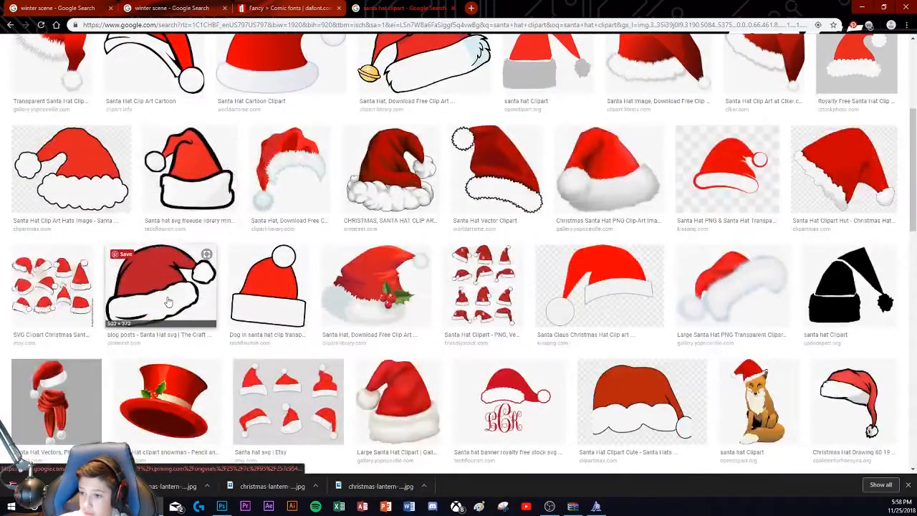
left_click(167, 302)
right_click(304, 304)
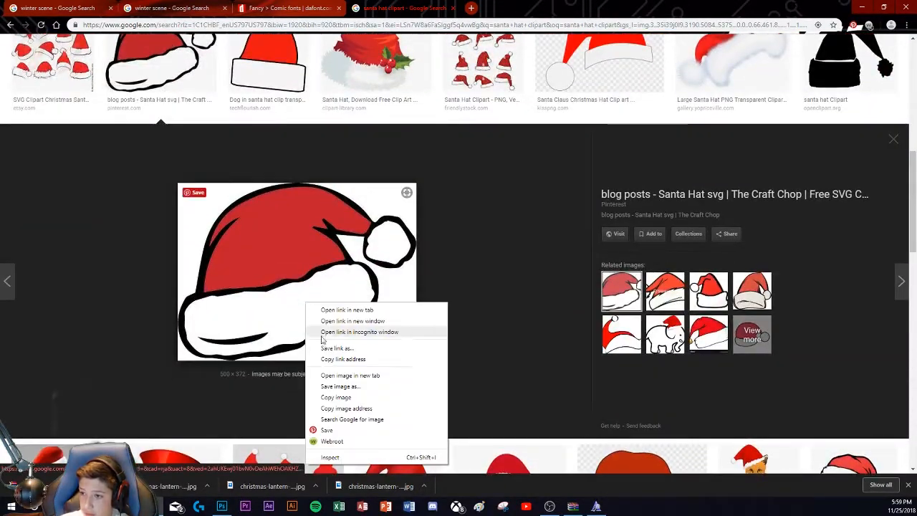
left_click(332, 386)
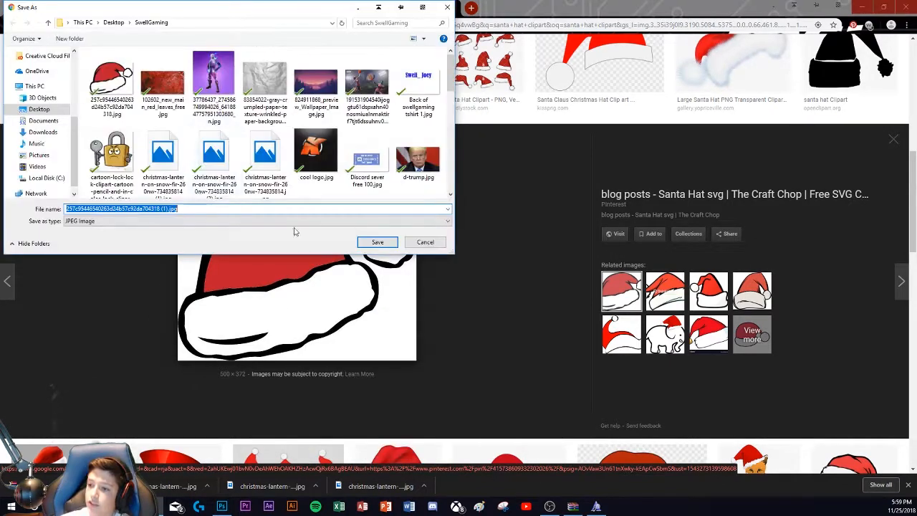
left_click(425, 242)
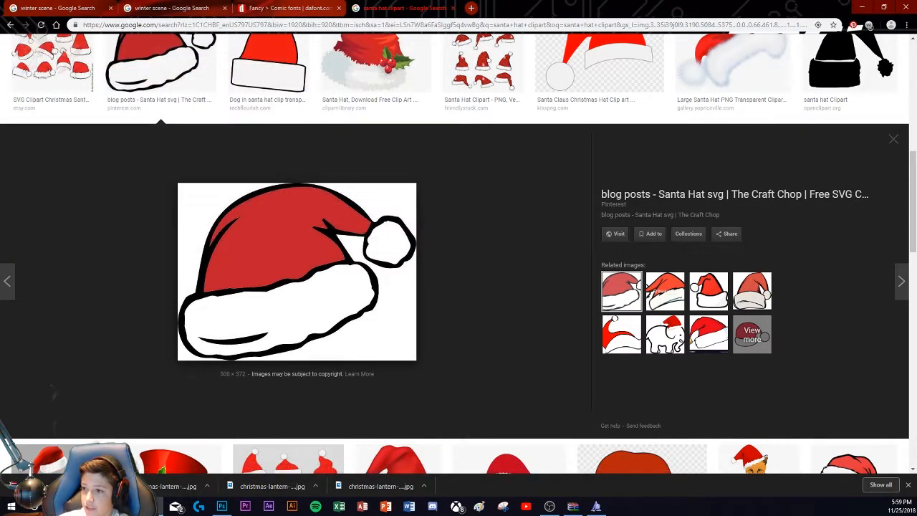
left_click(860, 7)
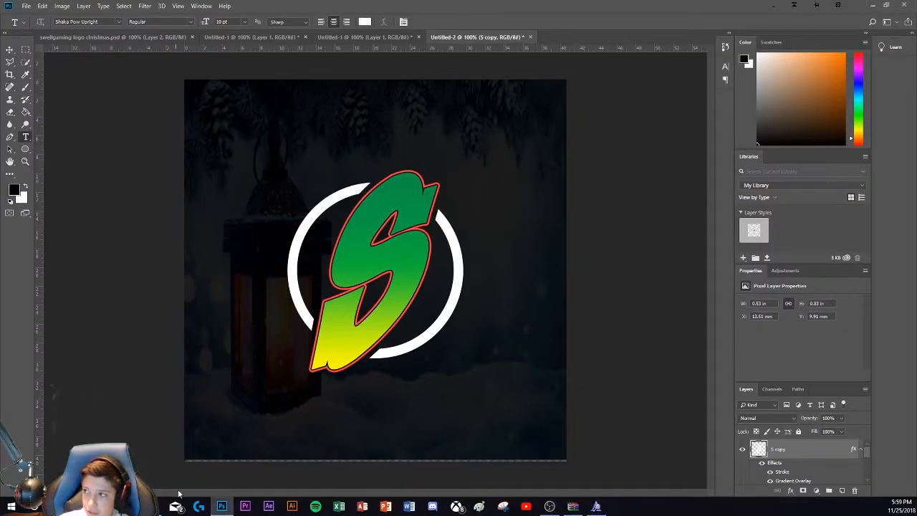
left_click(27, 7)
left_click(40, 26)
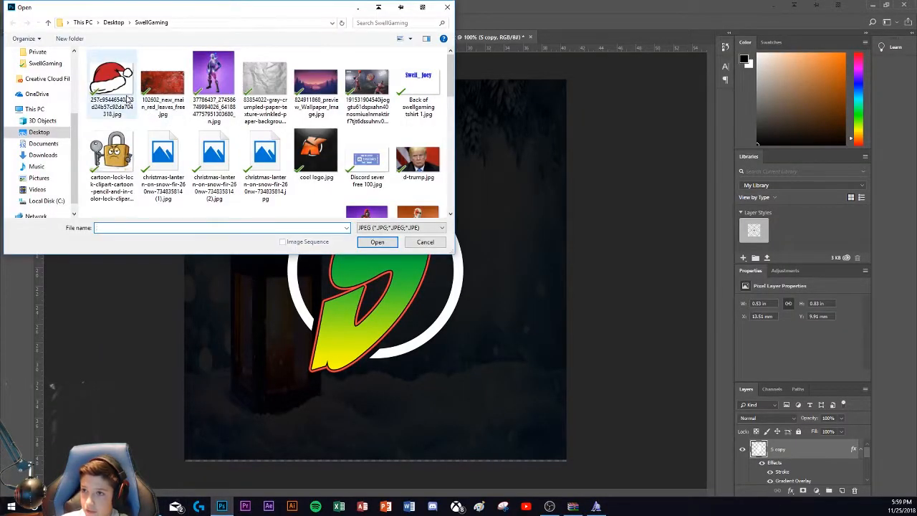
left_click(111, 83)
left_click(376, 242)
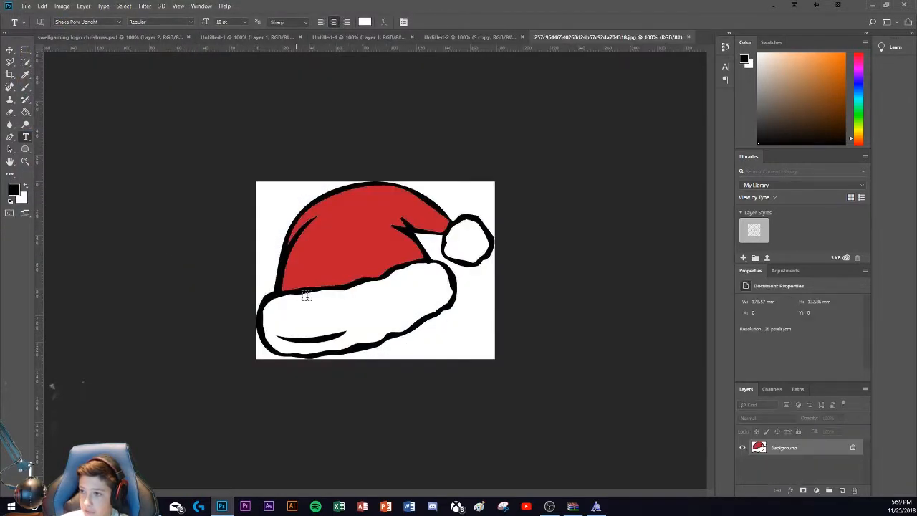
Step: Remove the white area around the Santa hat using a Quick Selection, converting the Background to a smart object and rasterizing it before deleting
left_click(27, 65)
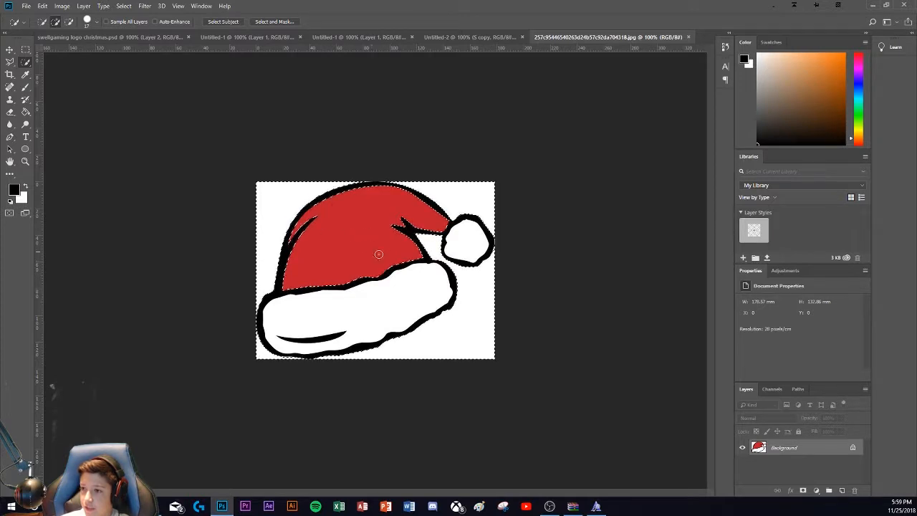
key("ctrl+z")
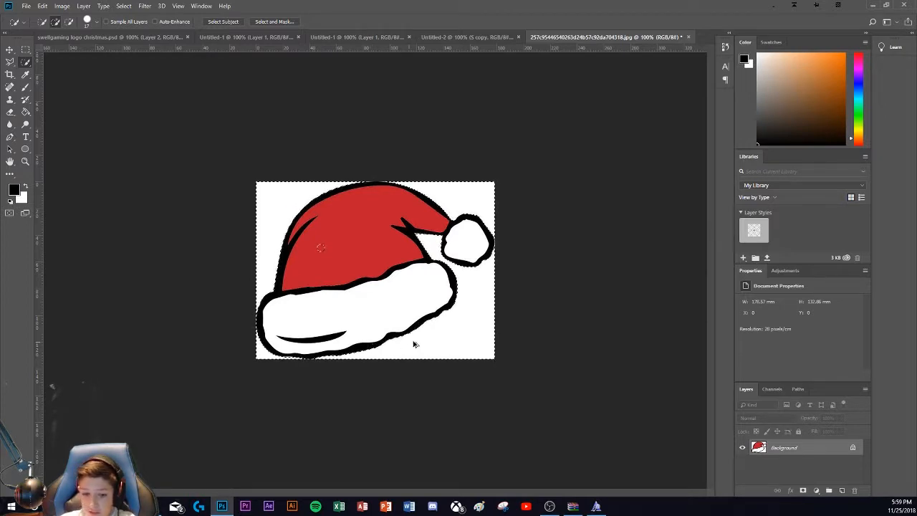
right_click(825, 444)
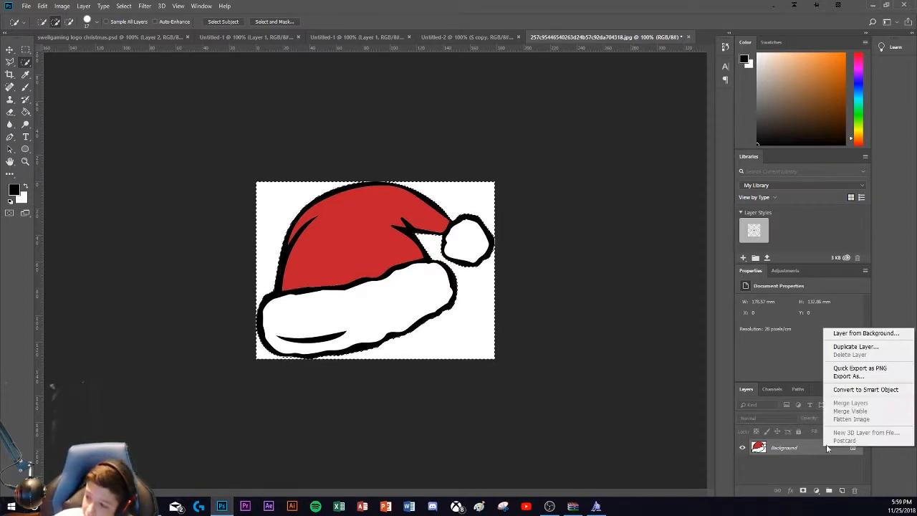
left_click(852, 389)
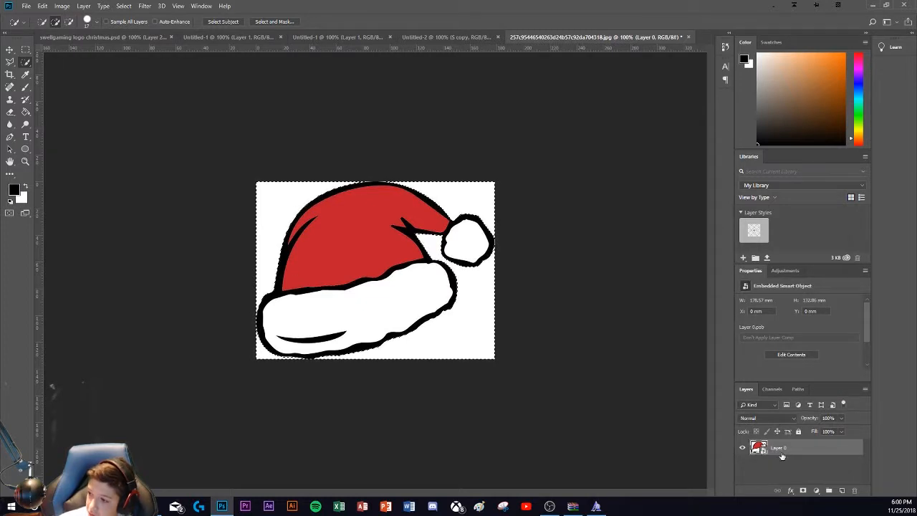
right_click(781, 456)
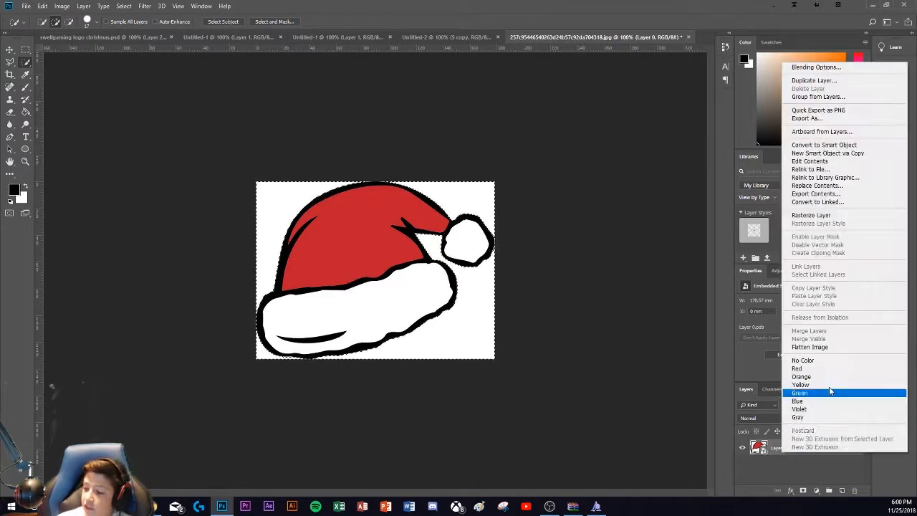
left_click(813, 214)
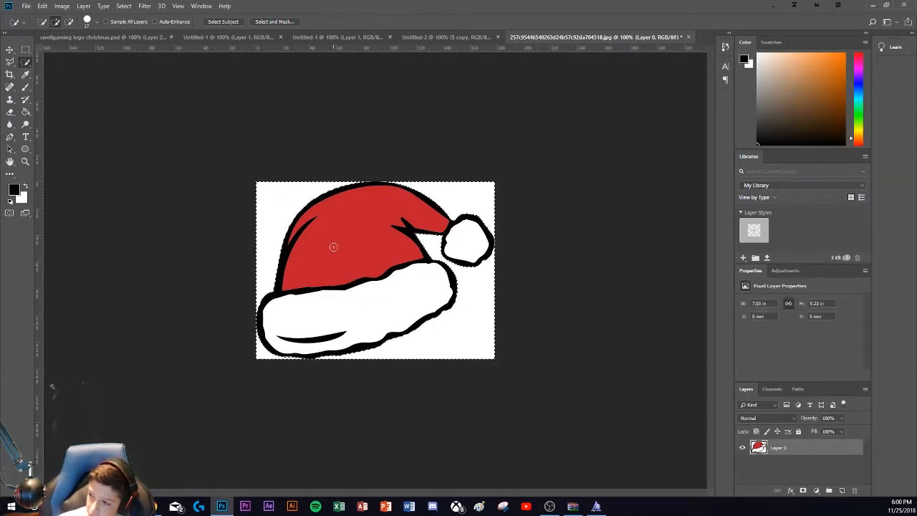
key("Delete")
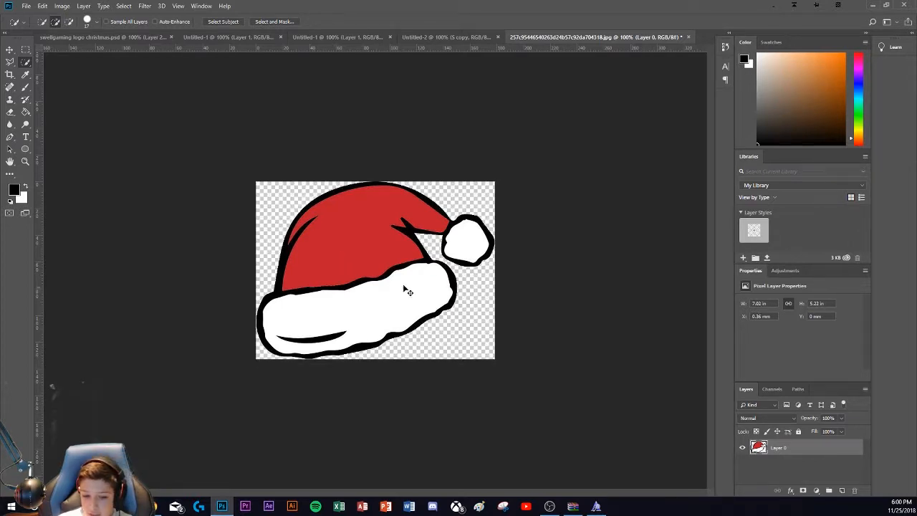
Step: Copy the cut-out Santa hat into the Untitled-2 logo document as a new layer above the S copy layer
key("ctrl+d")
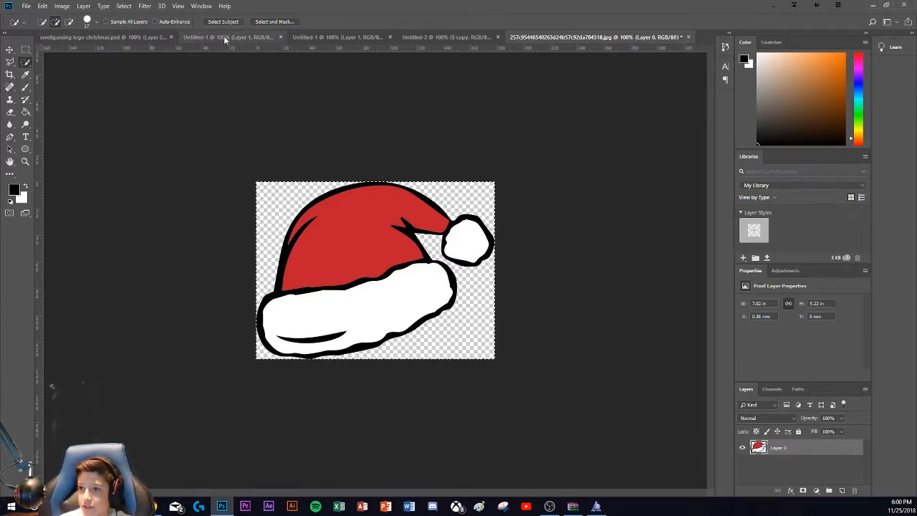
left_click(322, 37)
left_click(244, 37)
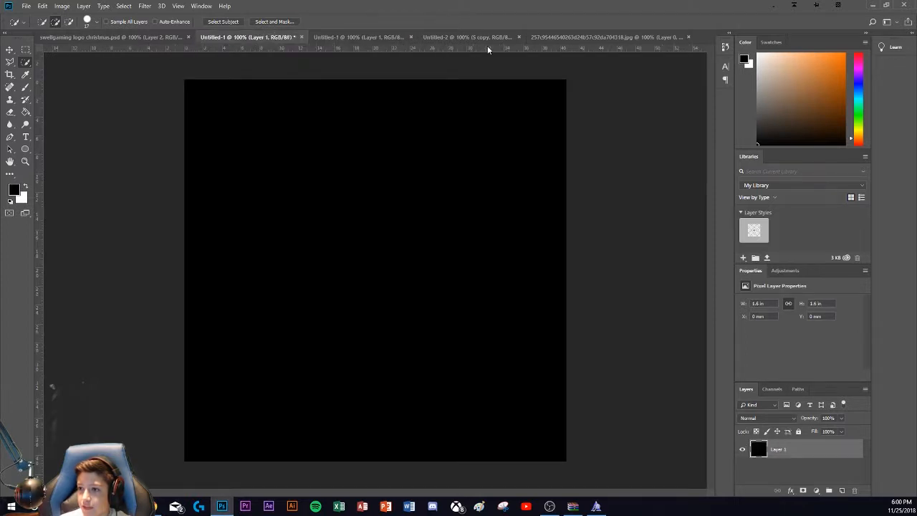
left_click(487, 37)
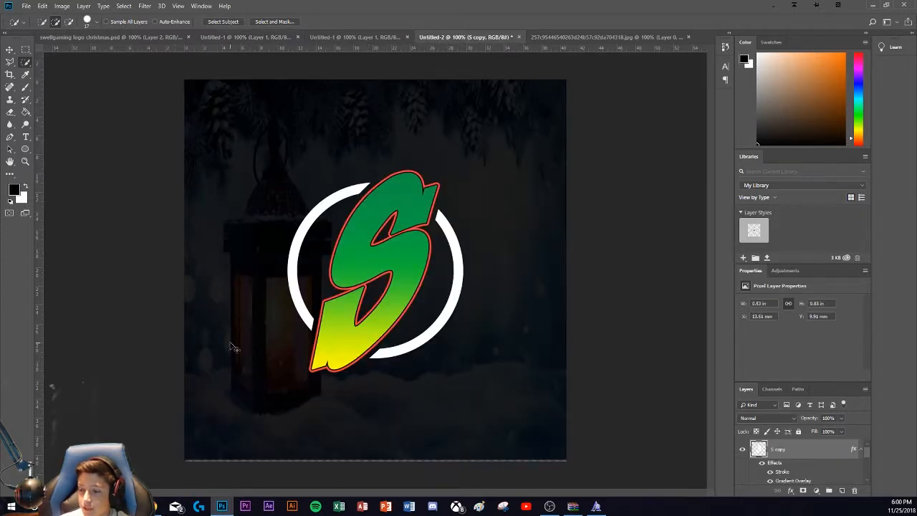
key("ctrl+v")
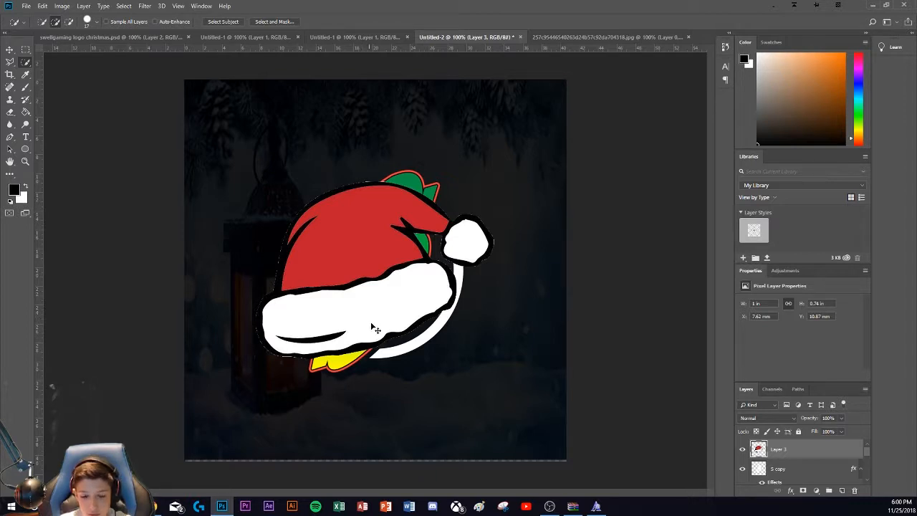
Step: Scale the pasted Santa hat down to about 30% and place it over the upper end of the S
key("ctrl+t")
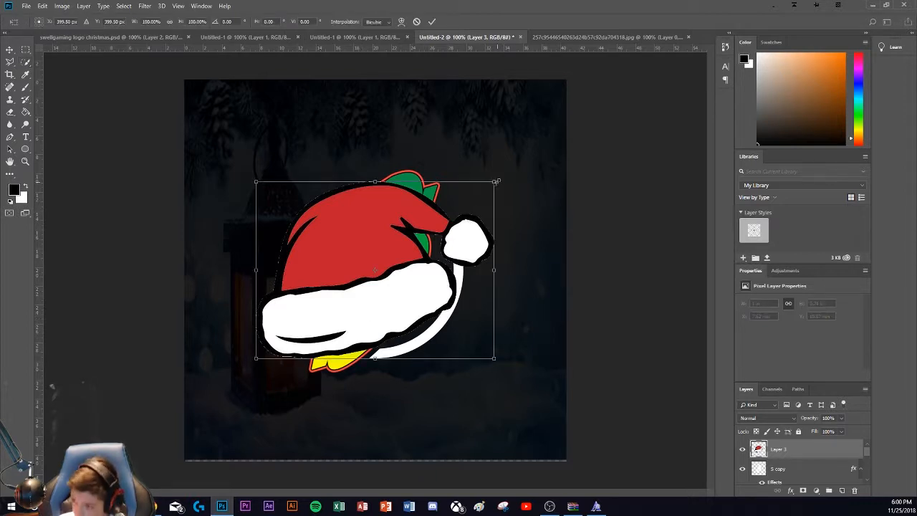
left_click_drag(359, 245, 304, 290)
left_click_drag(293, 341, 381, 178)
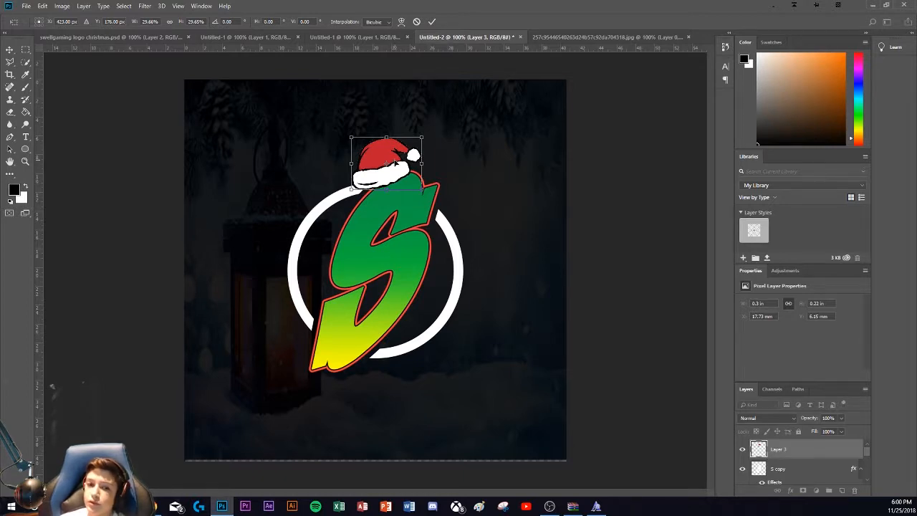
Step: Flip the hat horizontally, rotate it about 44° counter-clockwise to sit on the S's upper edge, and accept the transform
right_click(395, 162)
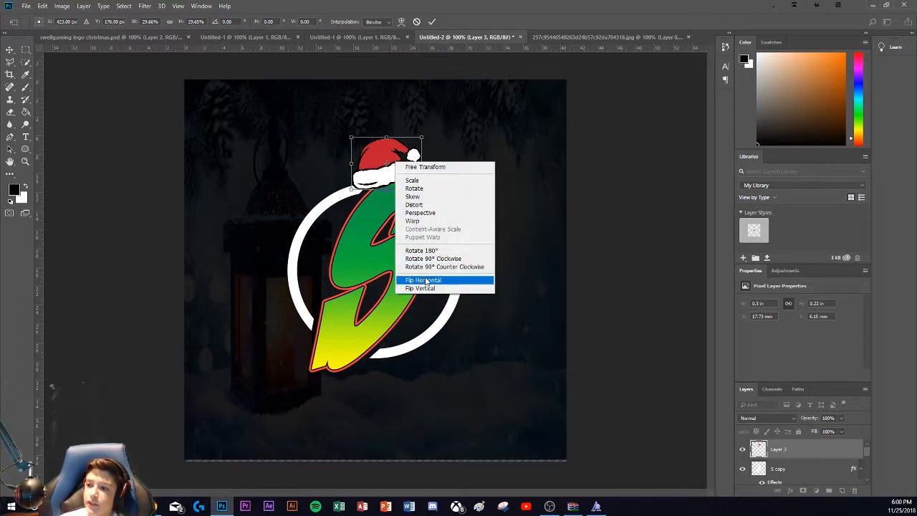
left_click(426, 280)
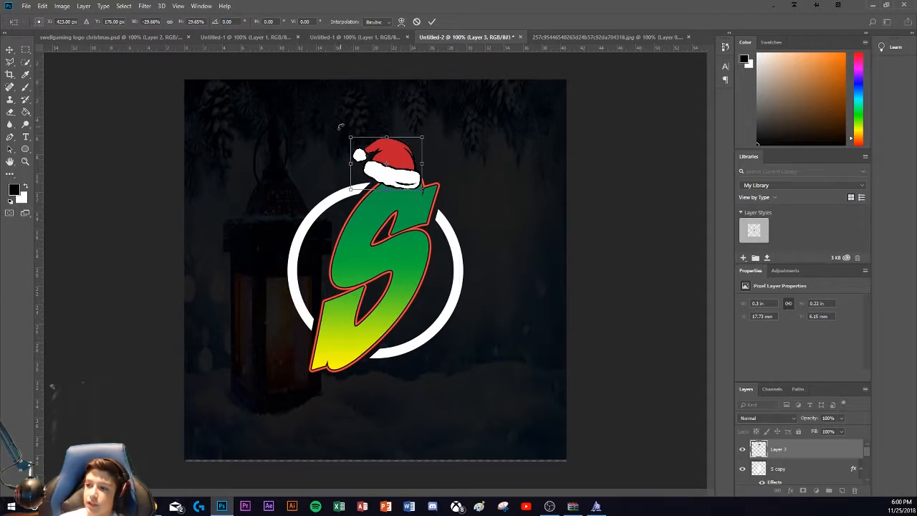
left_click_drag(340, 126, 331, 159)
left_click_drag(388, 166, 392, 172)
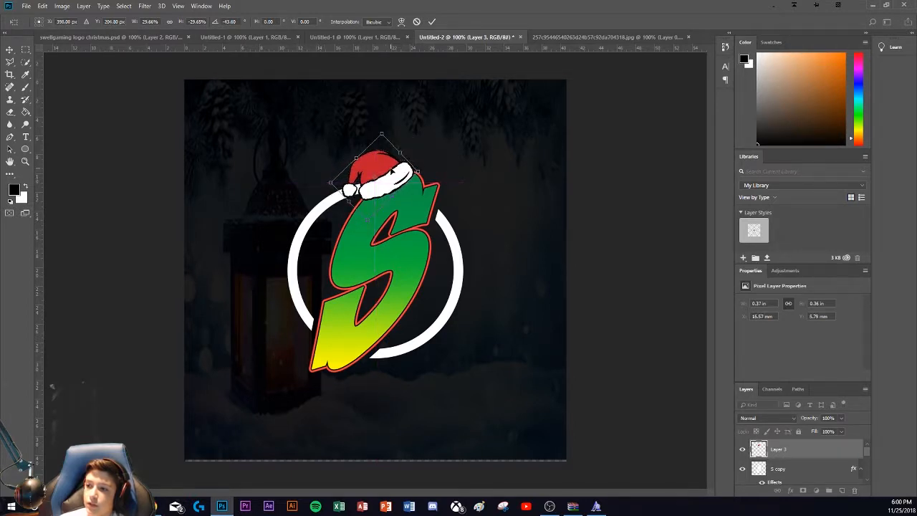
left_click(430, 22)
key("w")
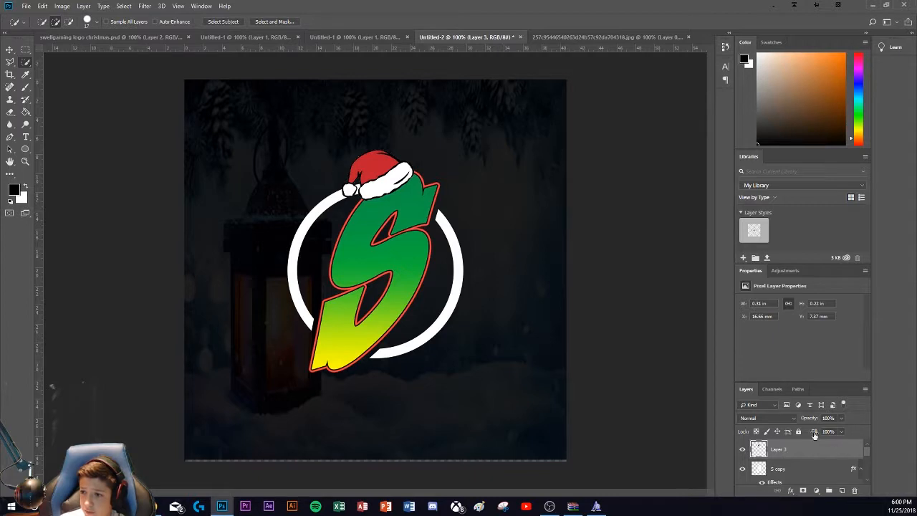
Step: Select the lantern picture on Layer 2 and place it directly below the black Layer 1 in the stacking order
scroll(812, 447, "down", 5)
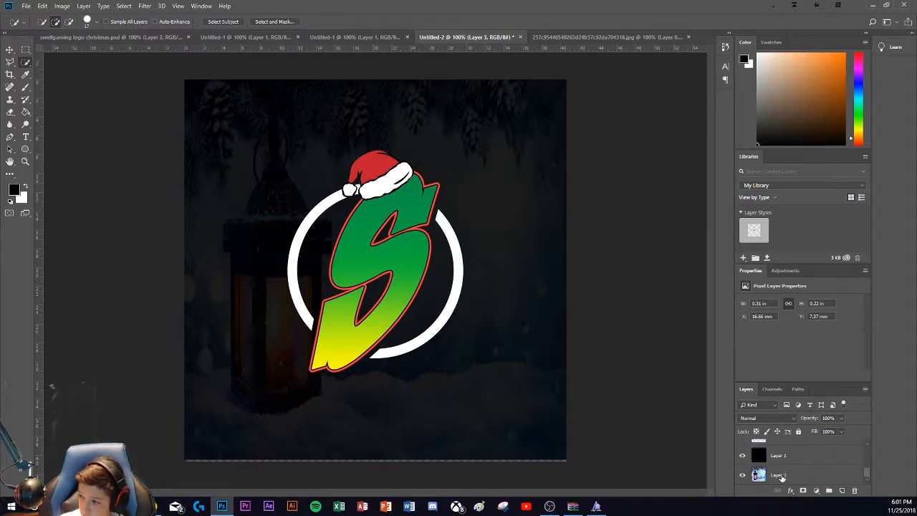
left_click(782, 477)
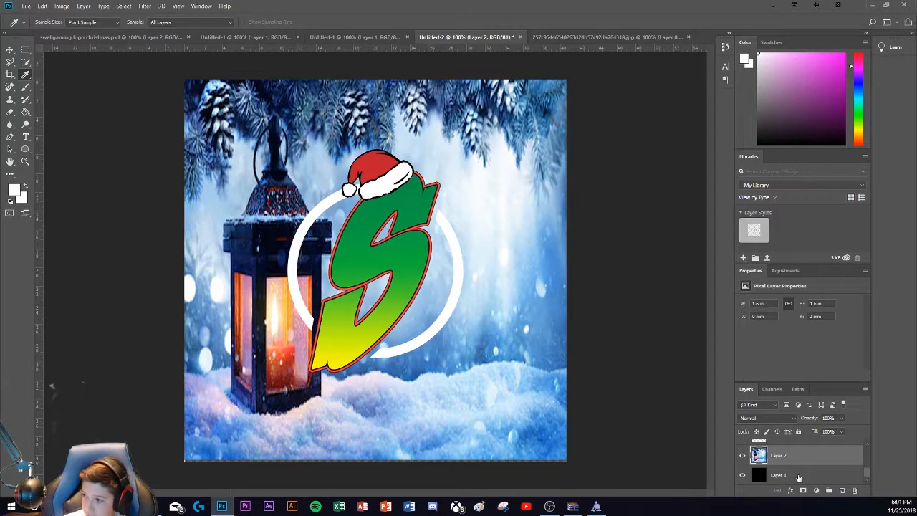
left_click_drag(797, 458, 780, 478)
scroll(294, 381, "down", 5)
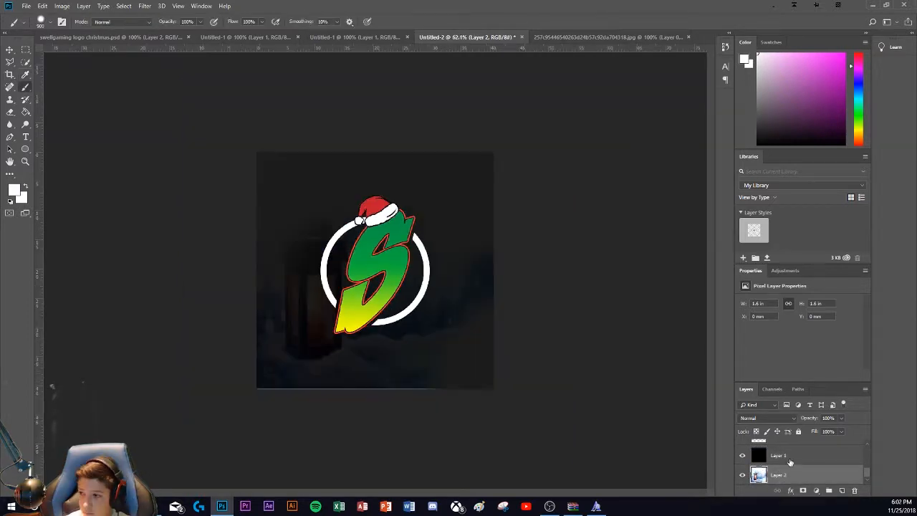
Step: Select the black Layer 1, try a large white brush dab over the image's lower right edge, and undo it
left_click(779, 459)
left_click(572, 373)
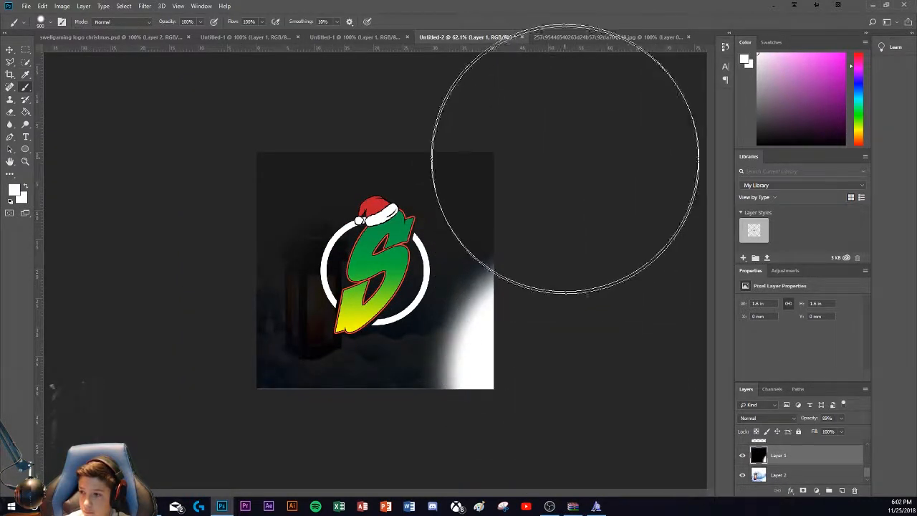
key("ctrl+z")
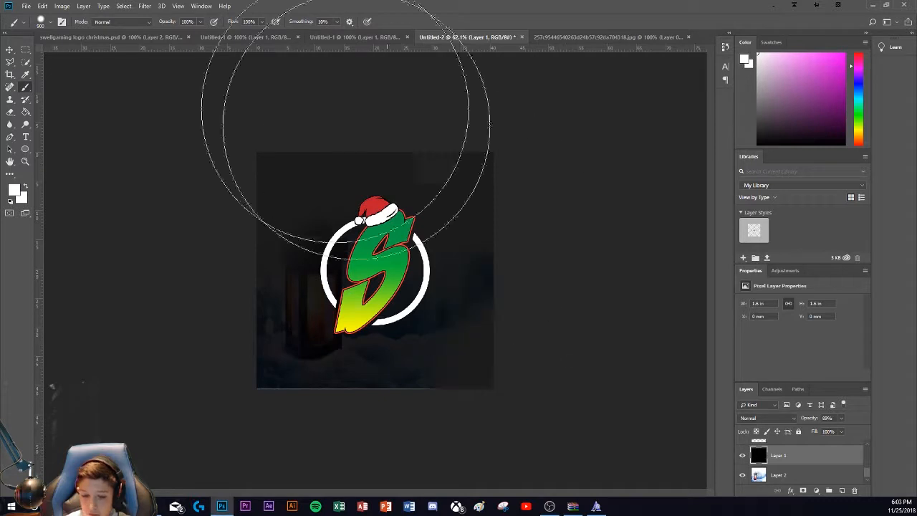
Step: Try 900 px white dabs on Layer 1, with 37% brush hardness near the upper left corner and 100% near the upper right
left_click(50, 24)
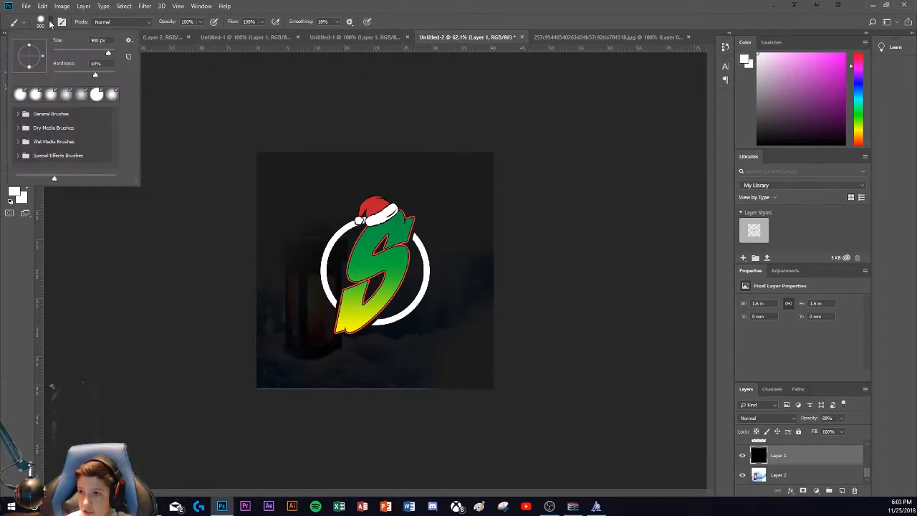
left_click(102, 63)
left_click_drag(99, 76, 89, 77)
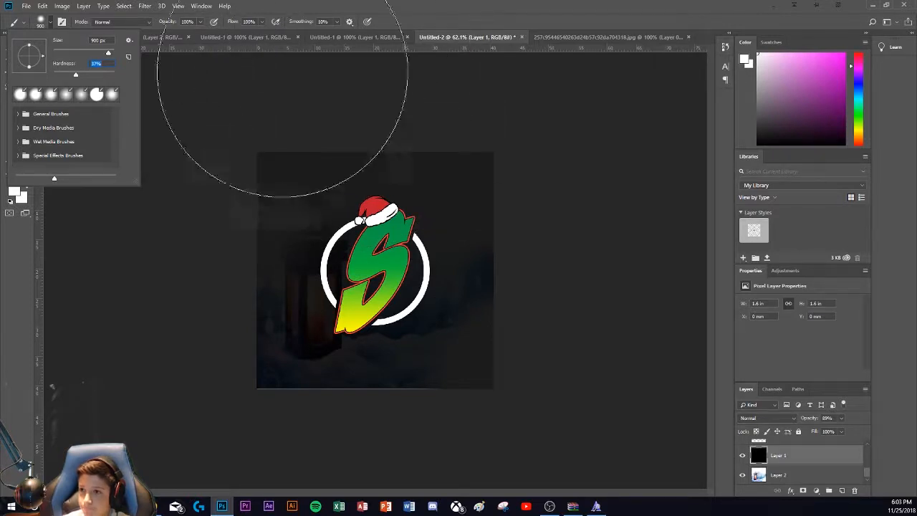
left_click(279, 86)
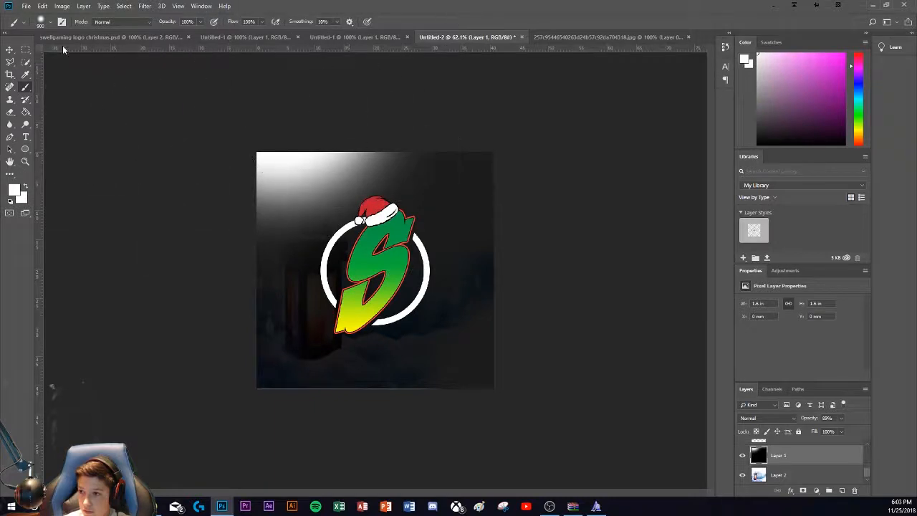
left_click(53, 22)
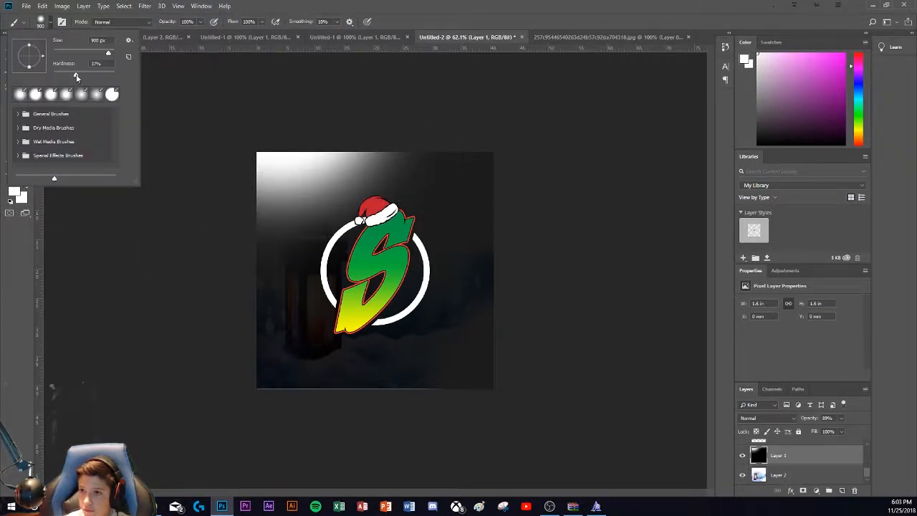
left_click(555, 112)
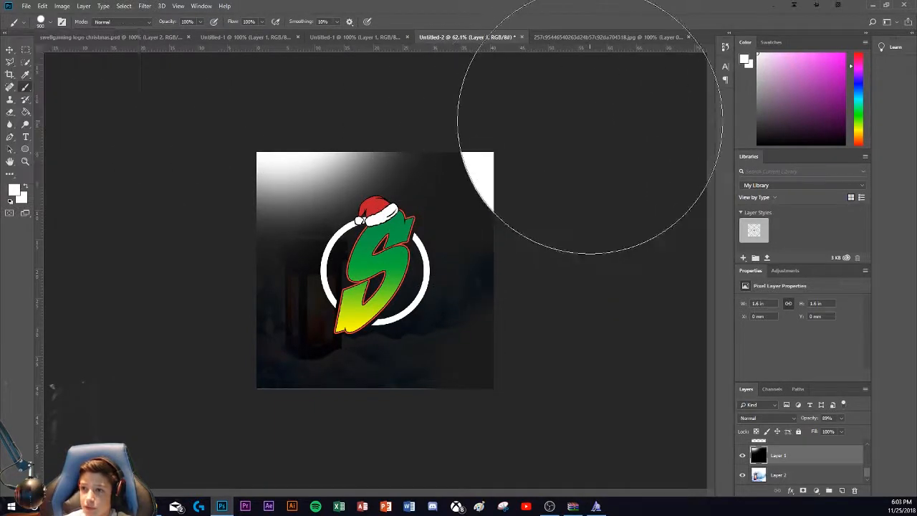
Step: Lower the brush hardness to a very soft edge, test it at the lower left corner, and undo all the test dabs
left_click(52, 23)
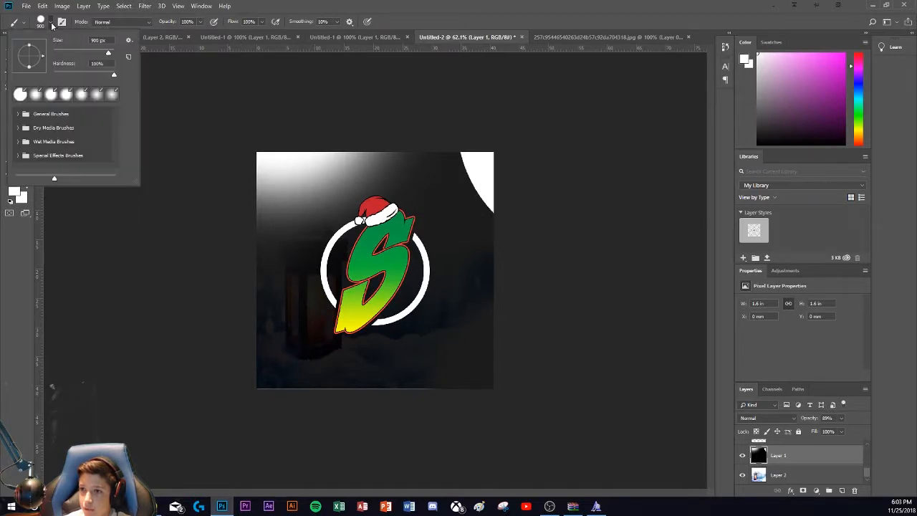
left_click(60, 74)
left_click(256, 396)
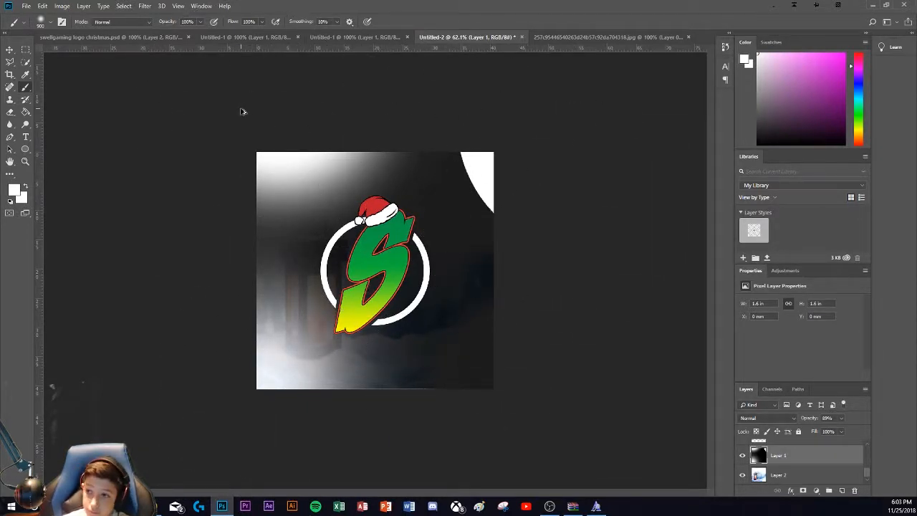
key("ctrl+alt+z")
key("ctrl+alt+z")
key("ctrl+alt+z")
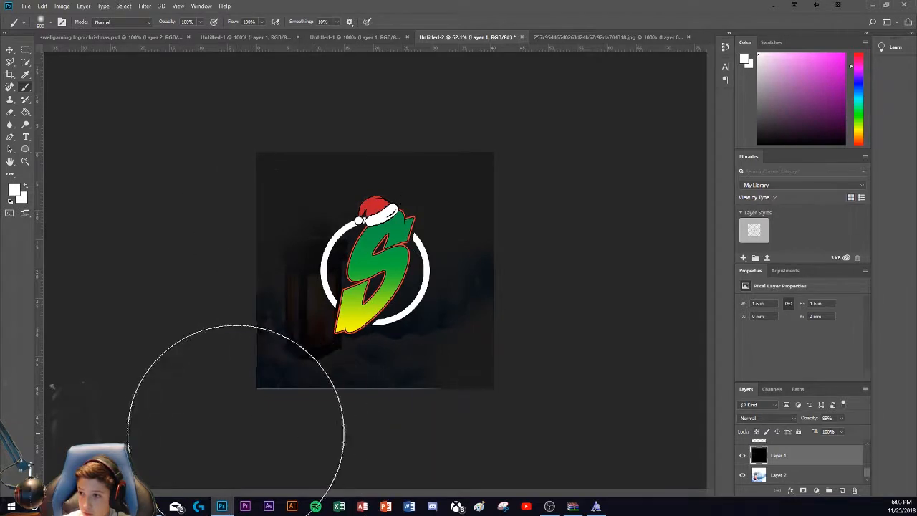
Step: Try soft white glows at the lower left corner, upper left corner and upper edge of Layer 1, undoing each of them
left_click(219, 420)
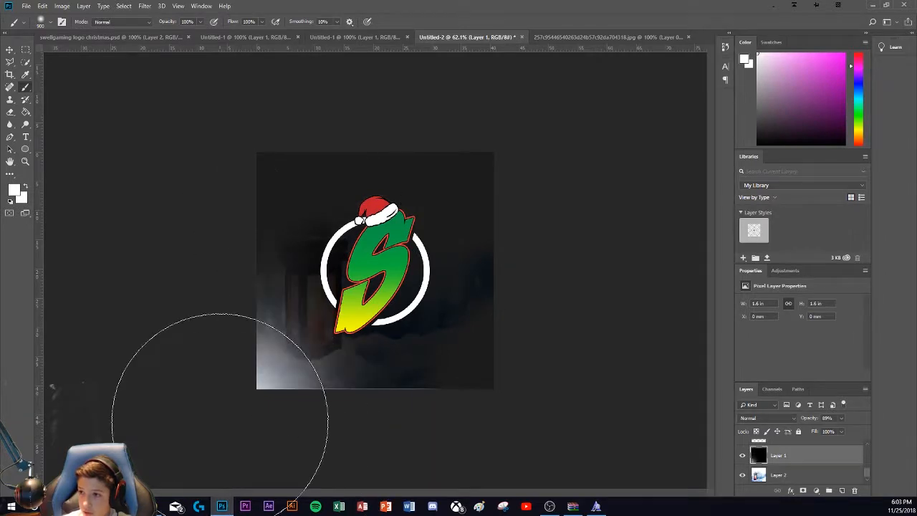
left_click(190, 127)
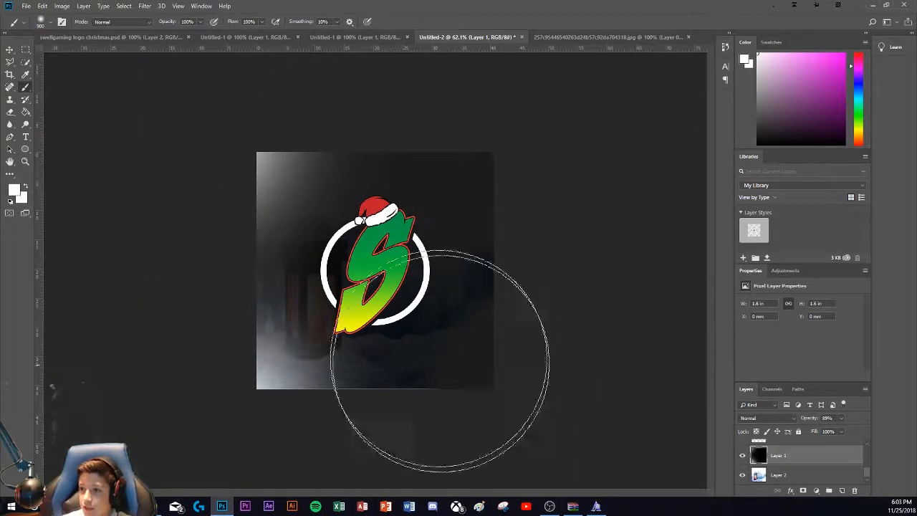
key("ctrl+alt+z")
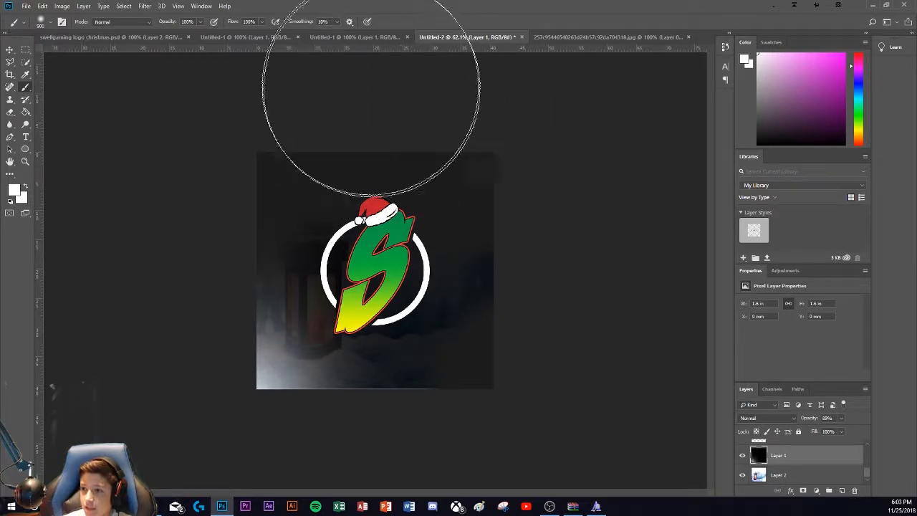
left_click(362, 40)
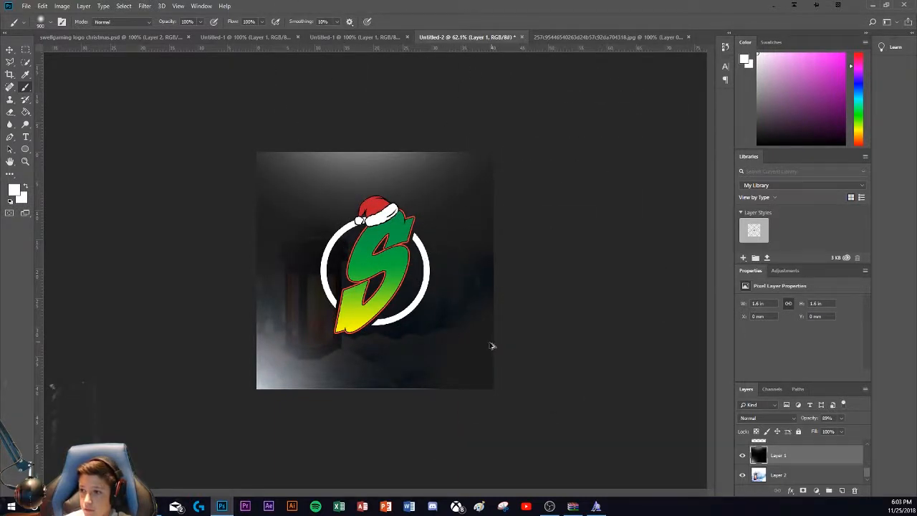
key("ctrl+alt+z")
key("ctrl+alt+z")
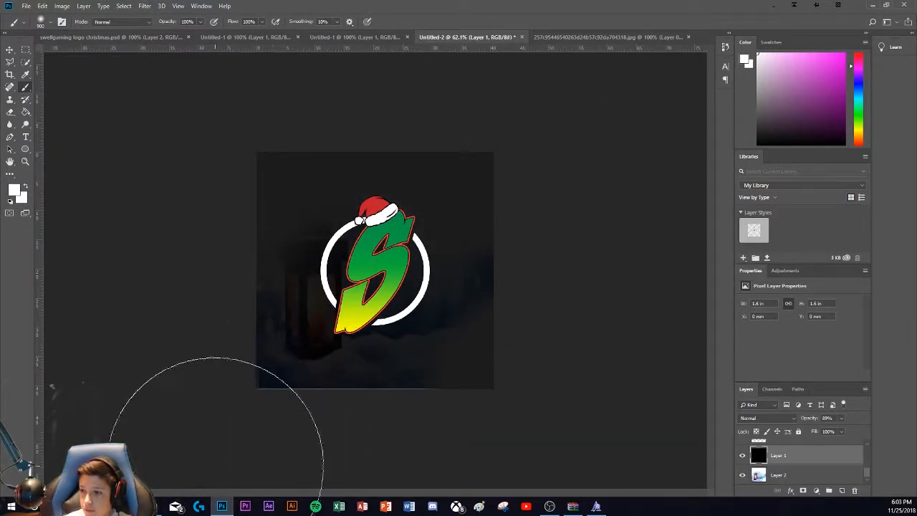
Step: Paint a faint soft white glow at the lower left corner of Layer 1, undoing the extra dab above the image
left_click_drag(215, 463, 235, 479)
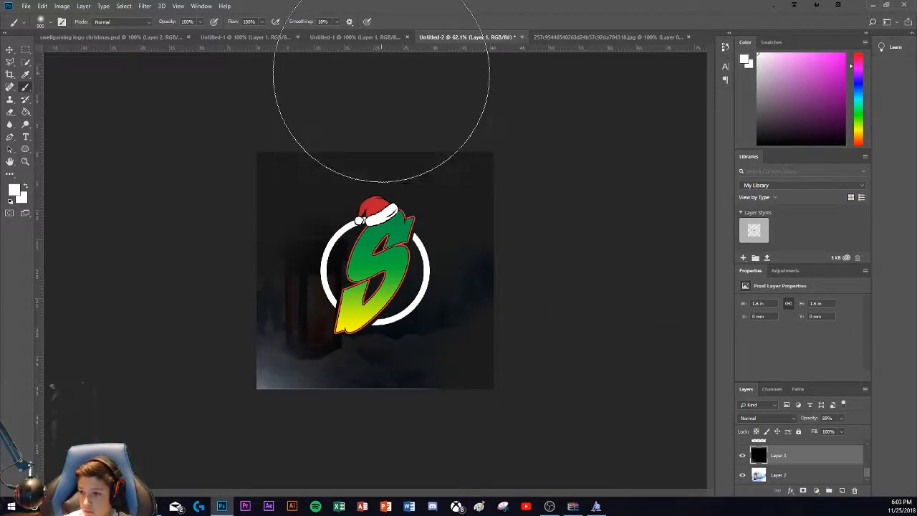
left_click(378, 68)
key("ctrl+alt+z")
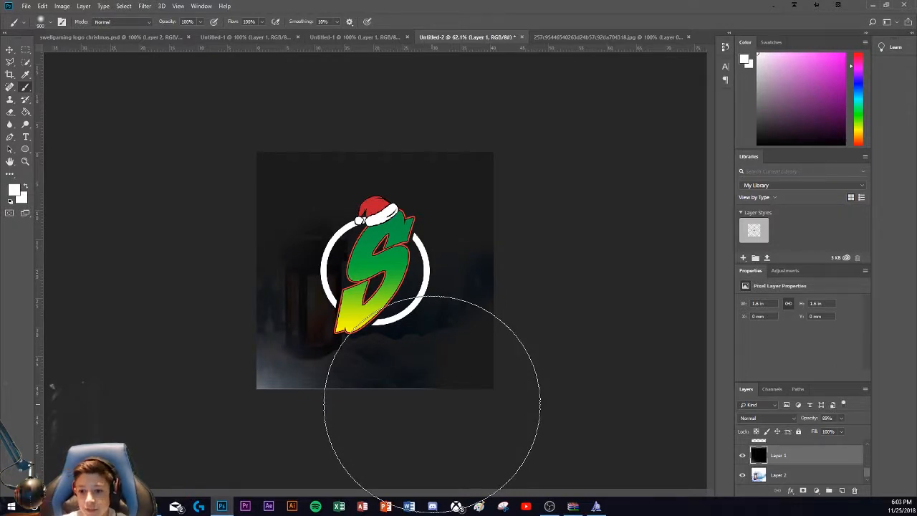
key("ctrl+1")
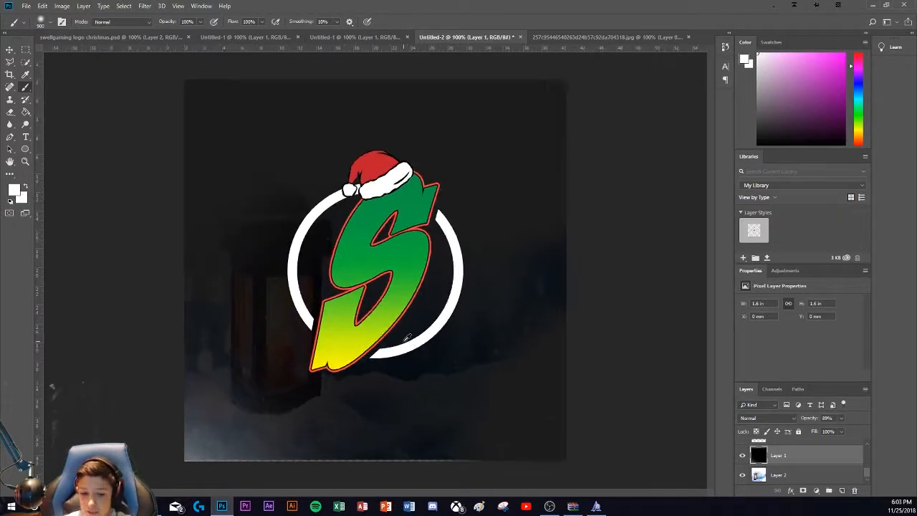